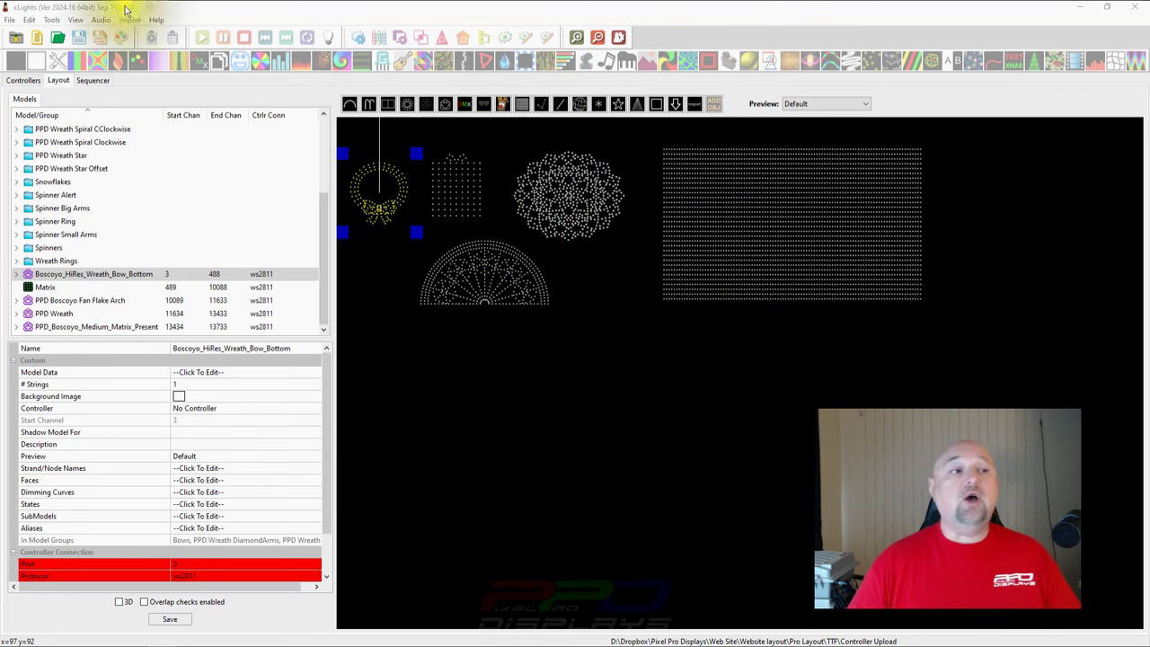
{"action": "left_click", "coordinate": [23, 80]}
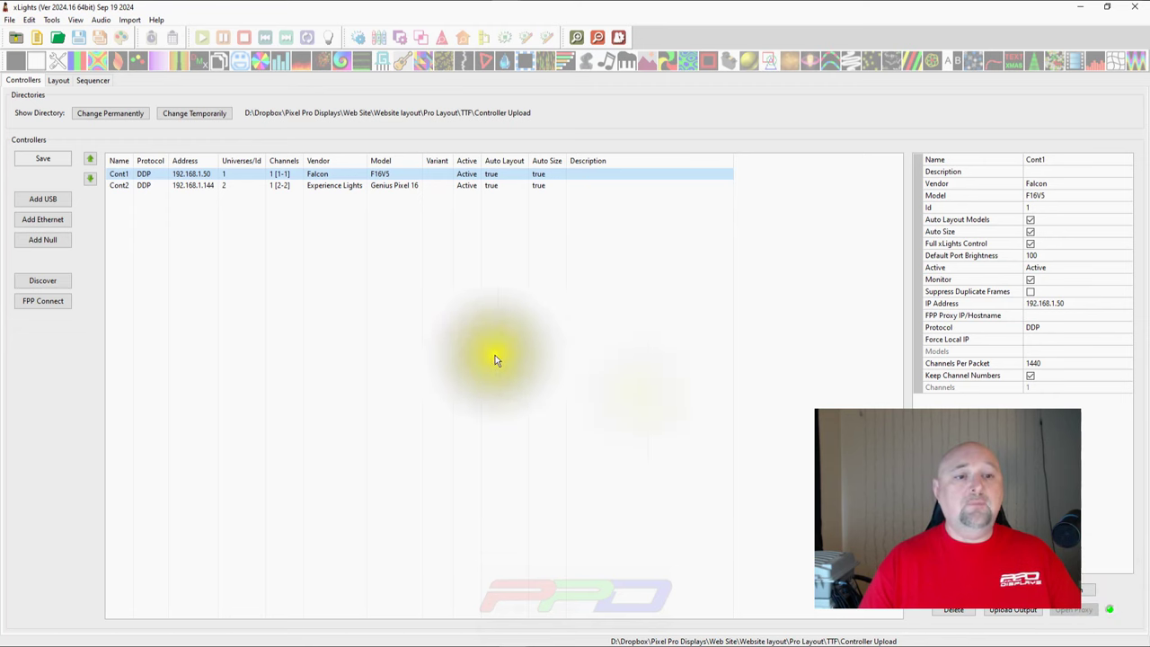
{"action": "left_click", "coordinate": [226, 184]}
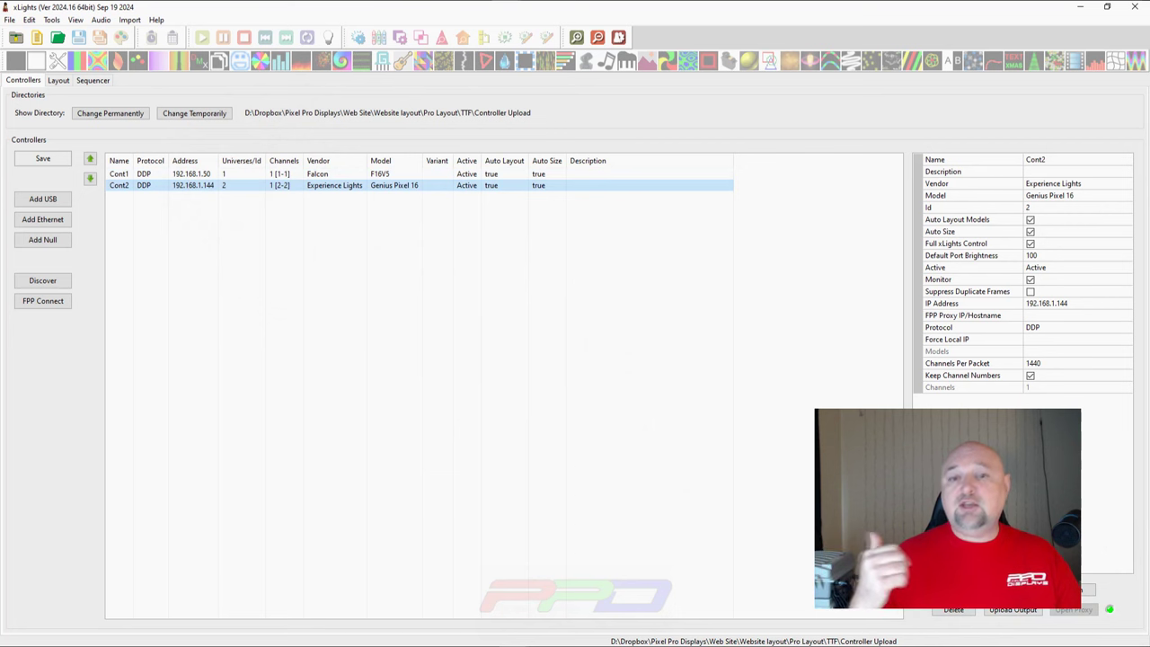
On the Falcon, map the bow wreath to port 1, Fan Flake Arch to 2–4, PPD Wreath to 5, medium matrix to 8
{"action": "double_click", "coordinate": [334, 174]}
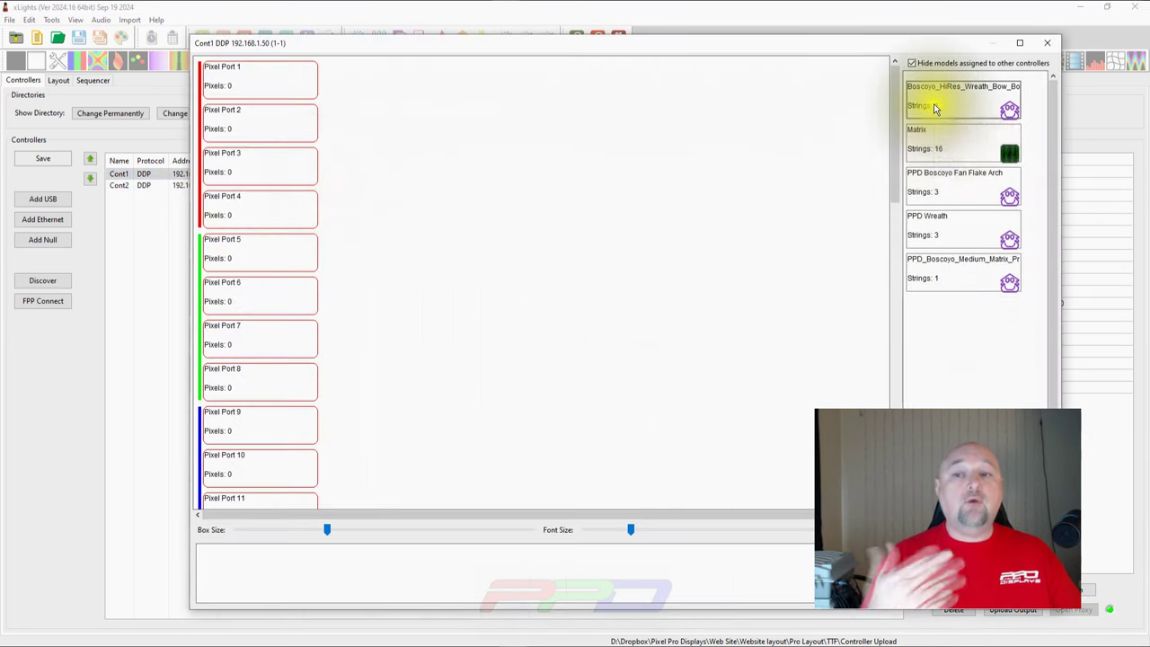
{"action": "mouse_move", "coordinate": [935, 106]}
{"action": "left_click_drag", "start_coordinate": [939, 101], "coordinate": [361, 86]}
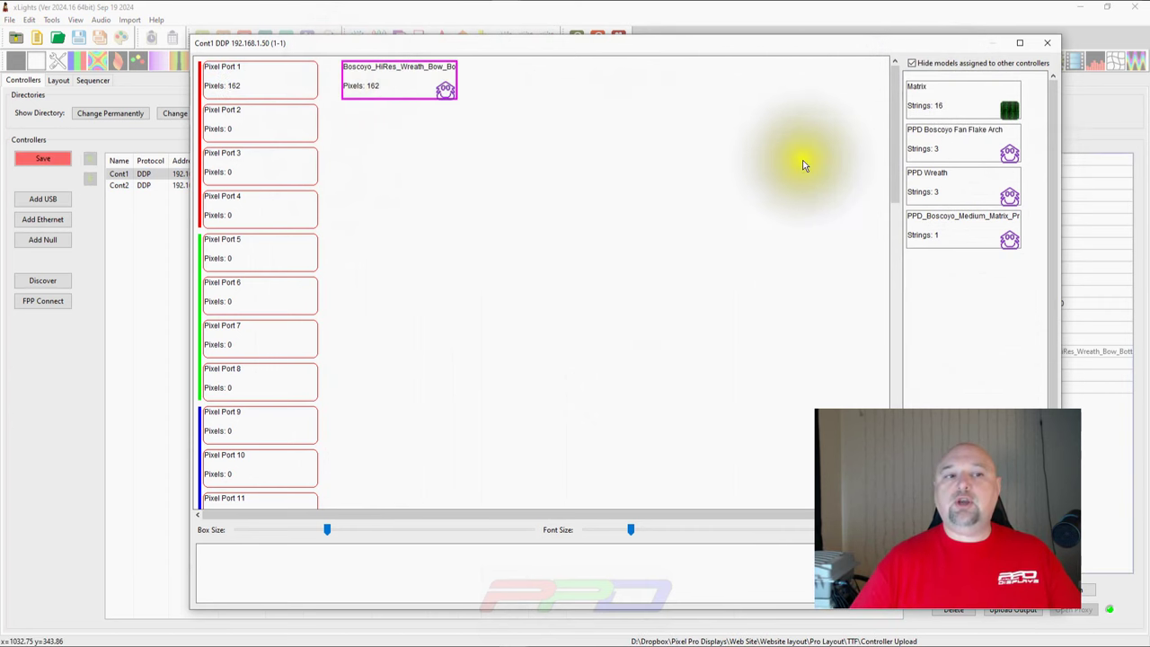
{"action": "left_click_drag", "start_coordinate": [1007, 151], "coordinate": [398, 115]}
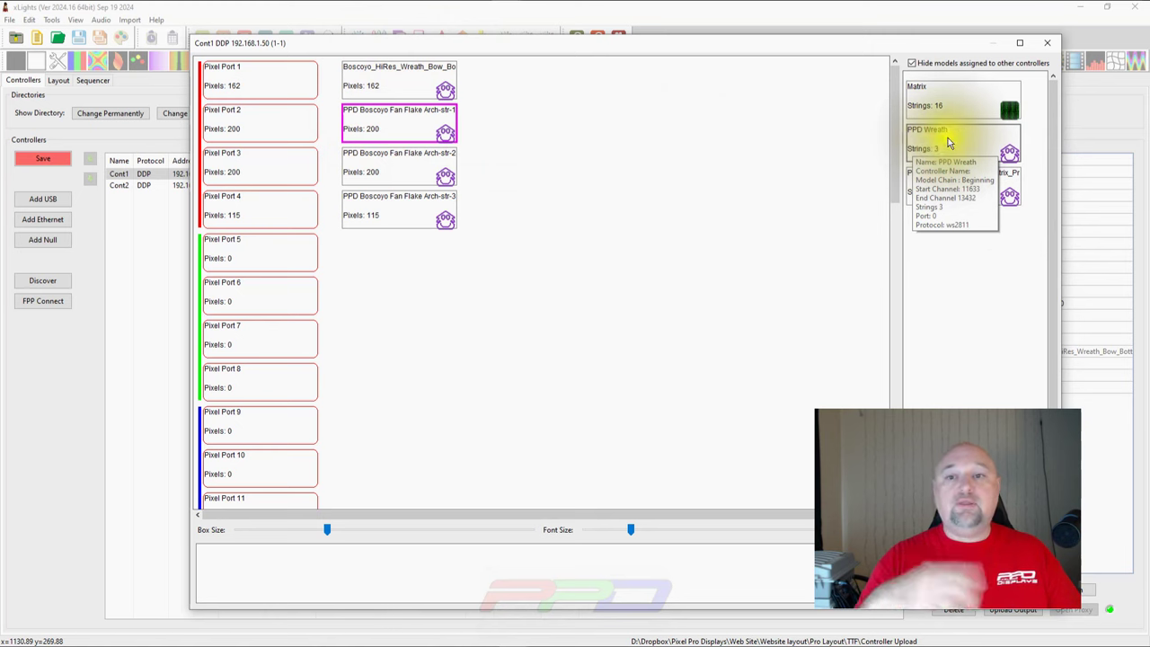
{"action": "left_click_drag", "start_coordinate": [922, 144], "coordinate": [375, 261]}
{"action": "left_click_drag", "start_coordinate": [976, 146], "coordinate": [350, 377]}
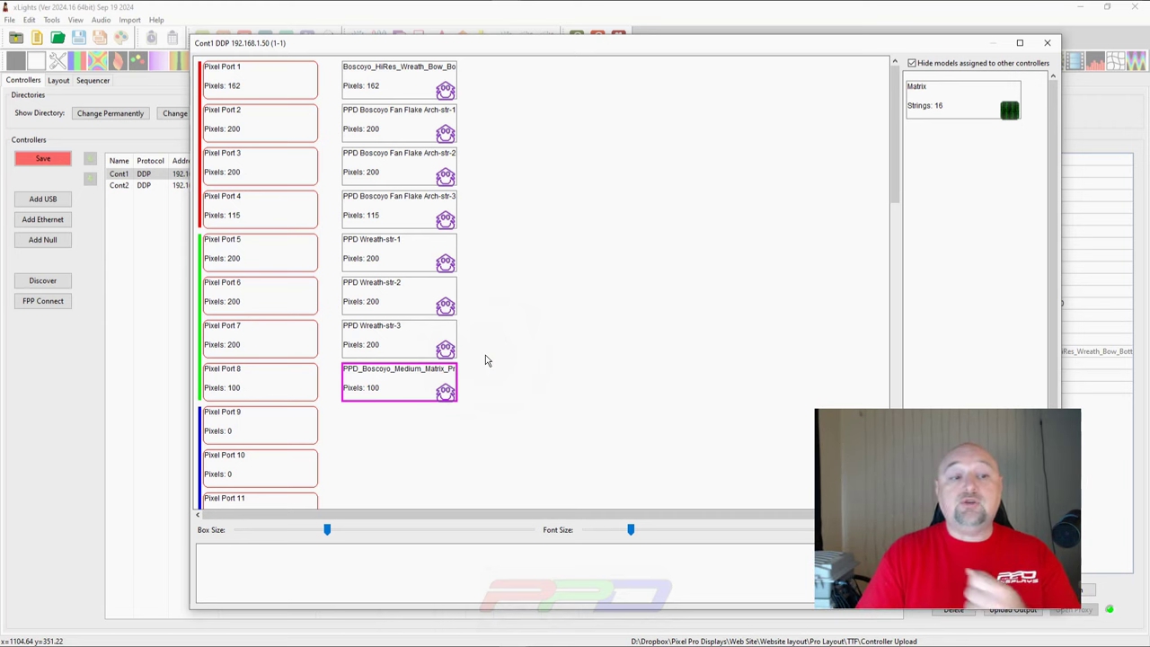
Try the large Matrix on Pixel Port 9 onward, then remove it from the Falcon ports
{"action": "mouse_move", "coordinate": [946, 101]}
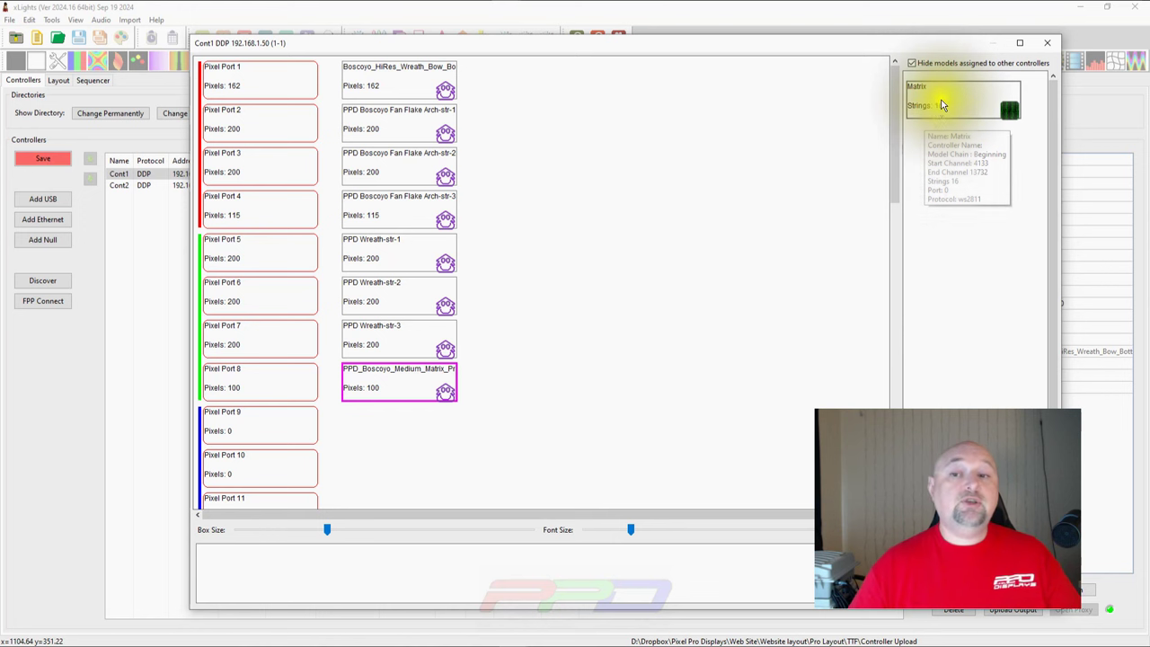
{"action": "left_click_drag", "start_coordinate": [946, 100], "coordinate": [368, 422]}
{"action": "scroll", "coordinate": [396, 399], "scroll_direction": "down", "scroll_amount": 3}
{"action": "scroll", "coordinate": [396, 398], "scroll_direction": "down", "scroll_amount": 3}
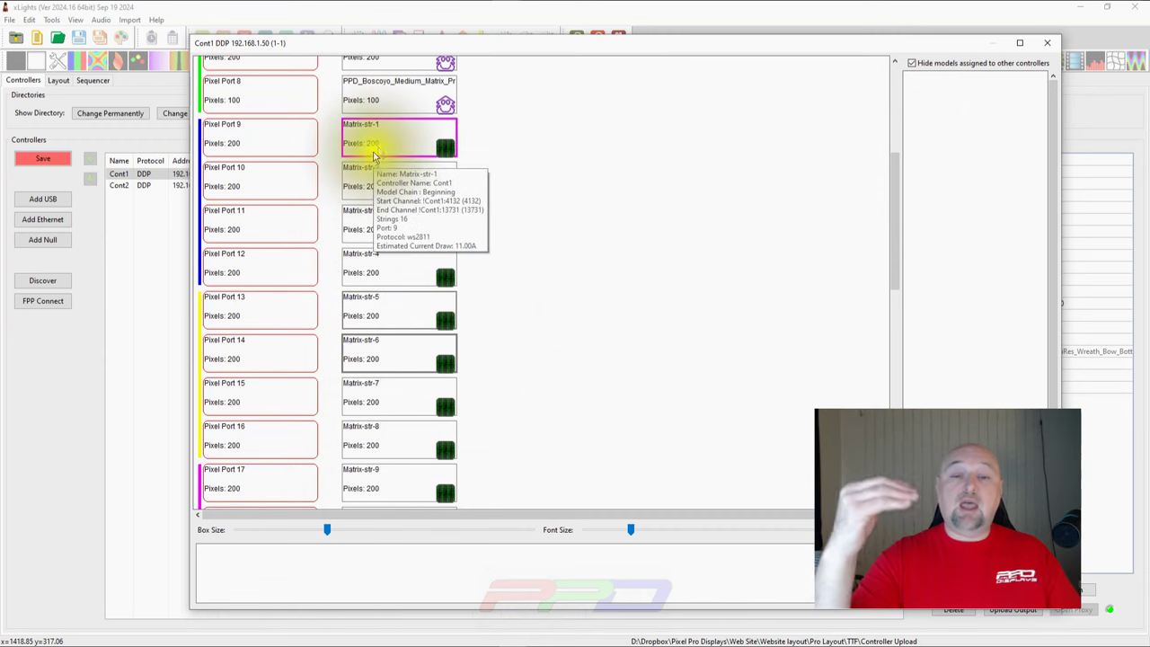
{"action": "scroll", "coordinate": [322, 369], "scroll_direction": "down", "scroll_amount": 6}
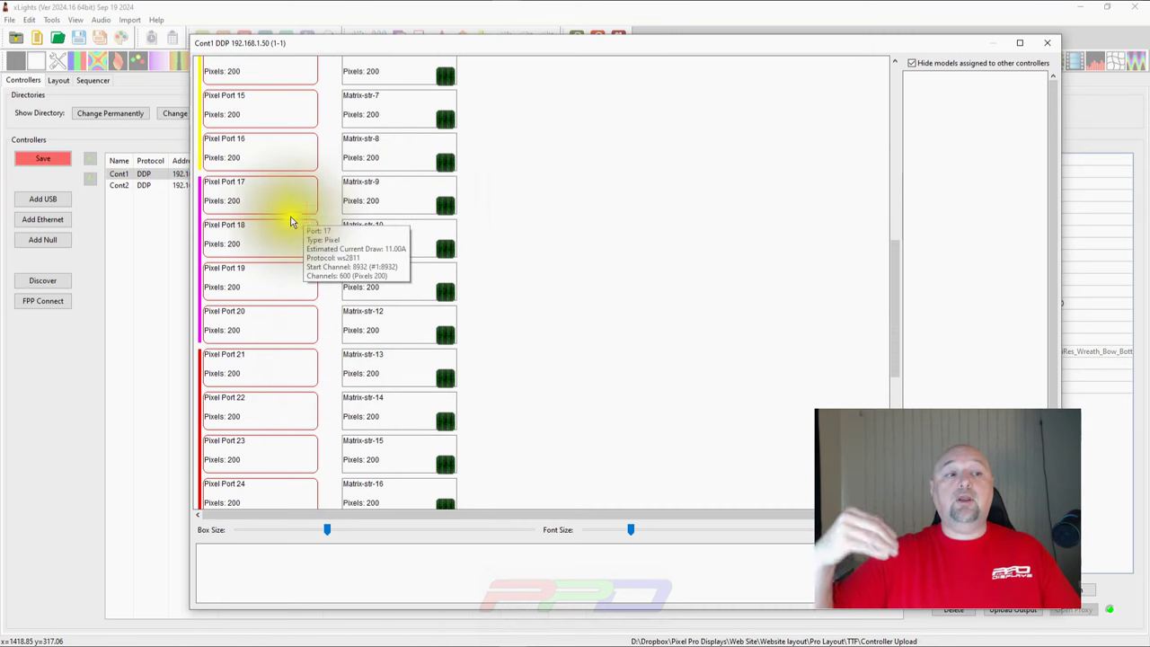
{"action": "mouse_move", "coordinate": [224, 185]}
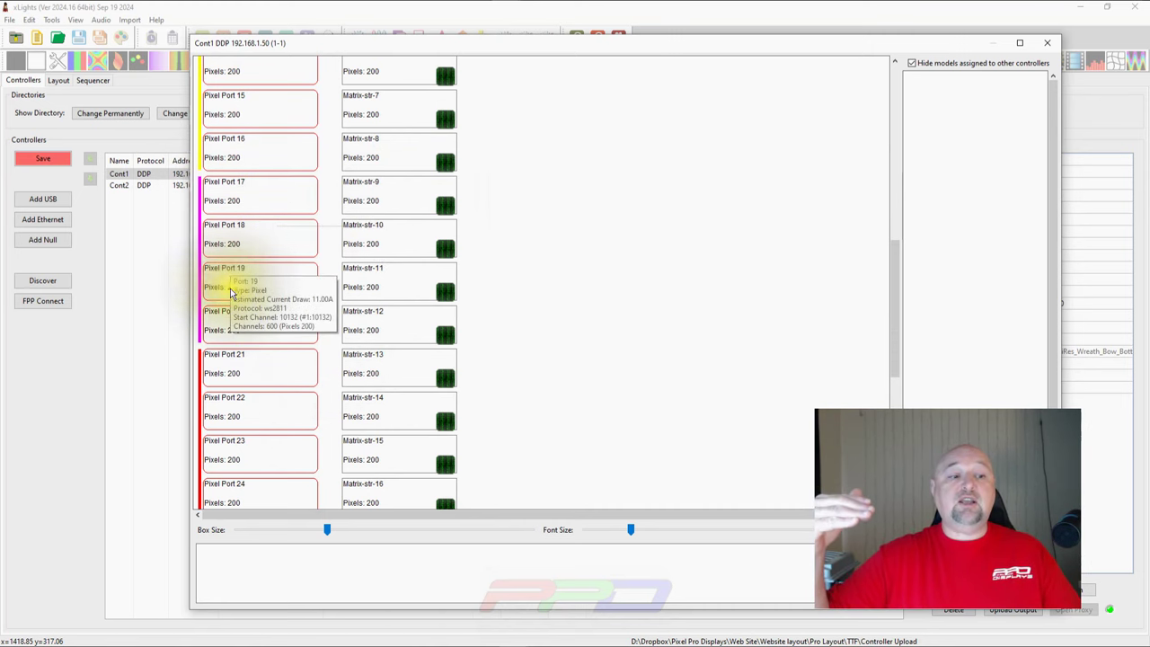
{"action": "mouse_move", "coordinate": [210, 405]}
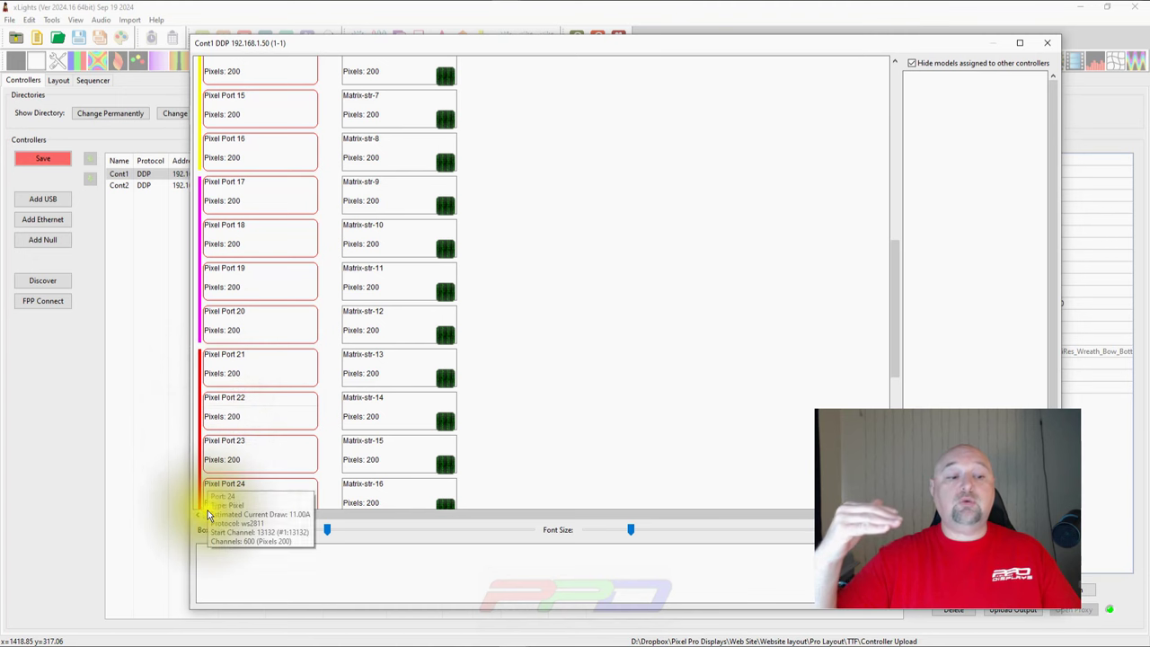
{"action": "scroll", "coordinate": [293, 409], "scroll_direction": "down", "scroll_amount": 2}
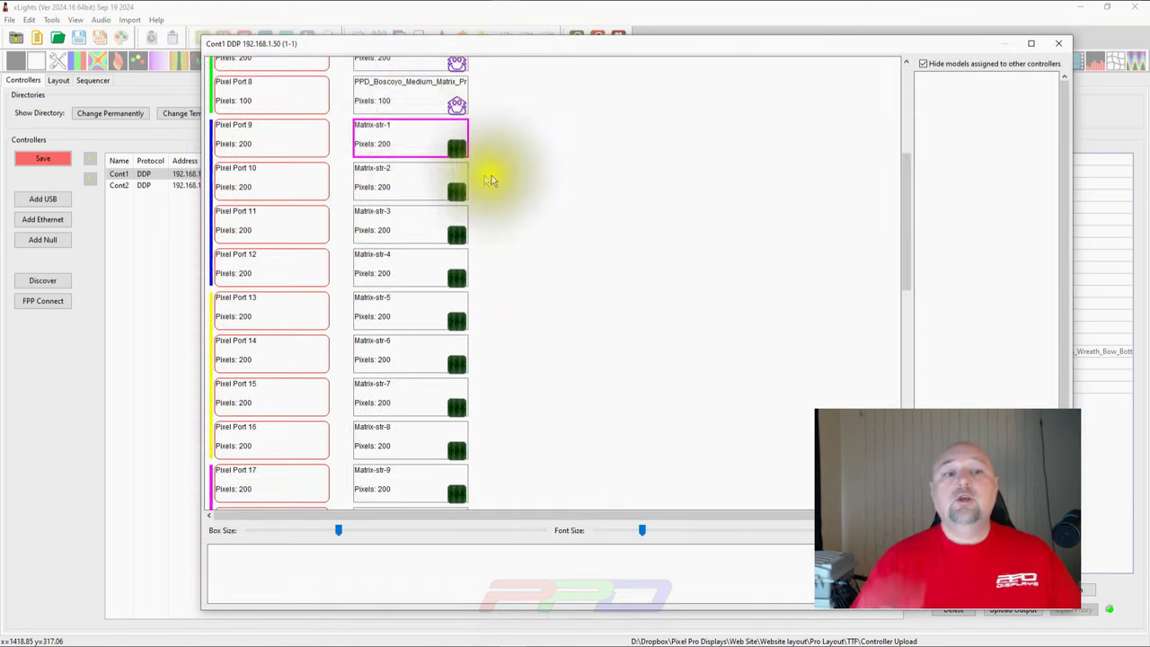
{"action": "left_click_drag", "start_coordinate": [450, 151], "coordinate": [986, 133]}
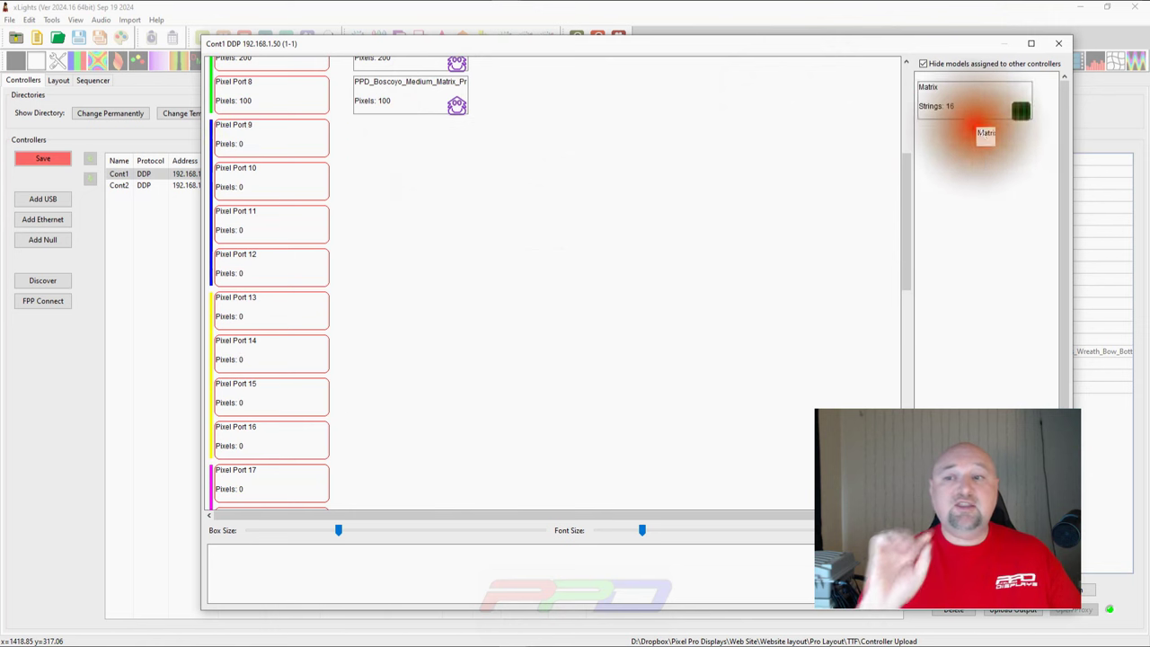
{"action": "left_click", "coordinate": [1059, 43]}
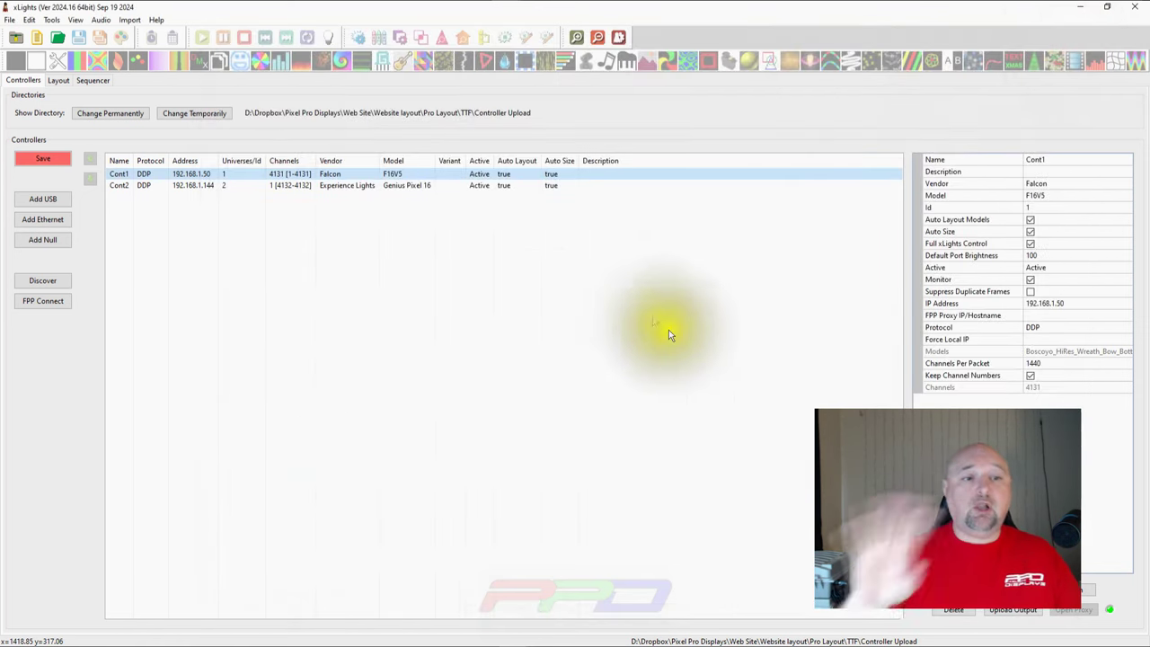
Save the controllers, switch the large Matrix's Controller to 'Use Start Channel', and save the layout
{"action": "left_click", "coordinate": [28, 155]}
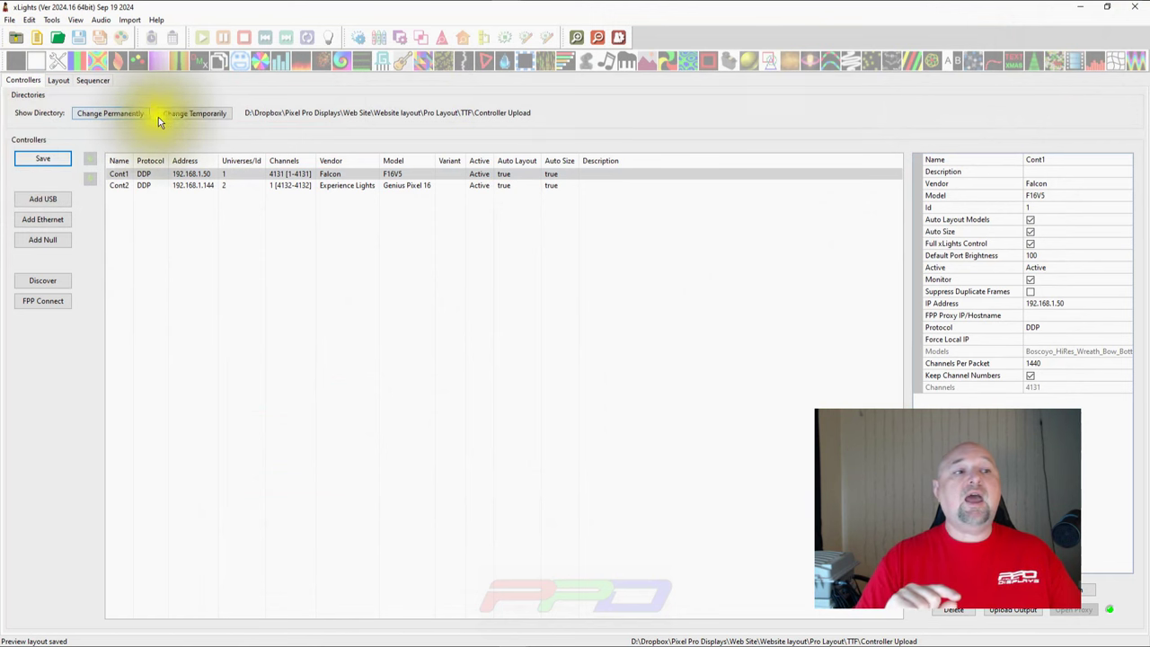
{"action": "left_click", "coordinate": [59, 80]}
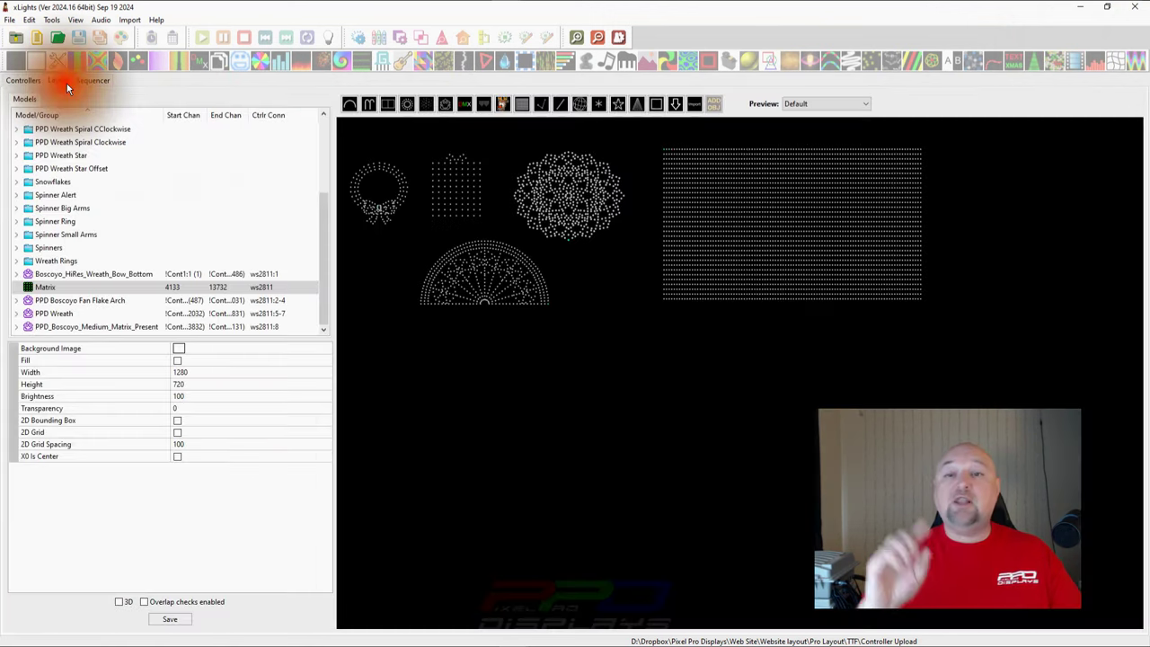
{"action": "left_click", "coordinate": [664, 195]}
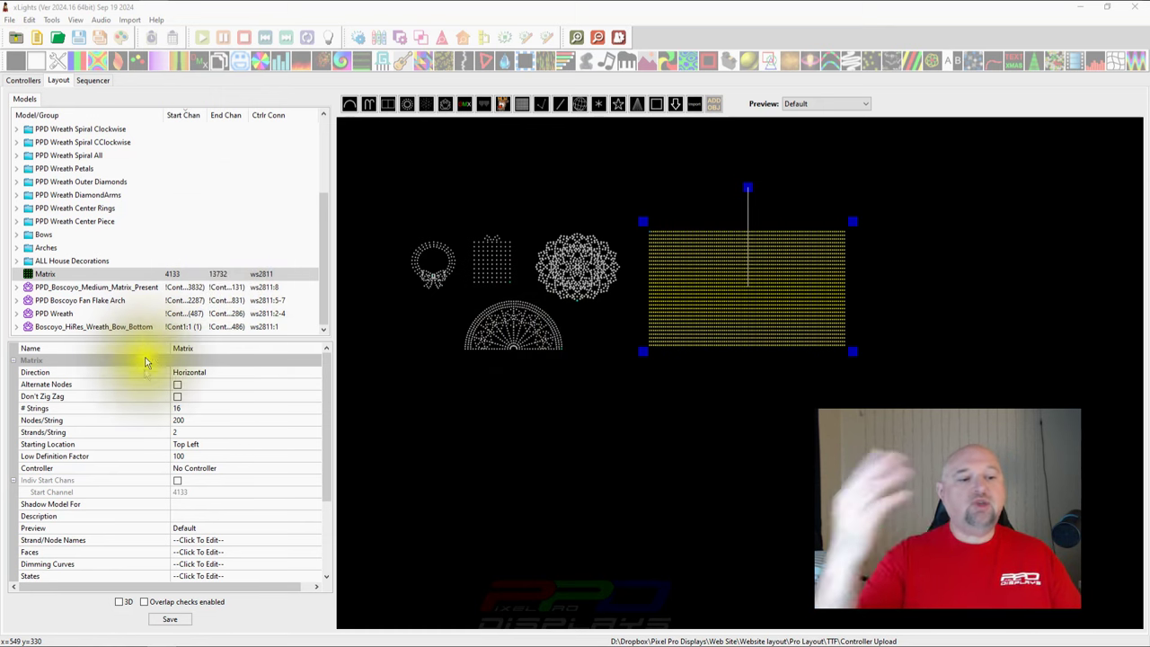
{"action": "left_click", "coordinate": [214, 472]}
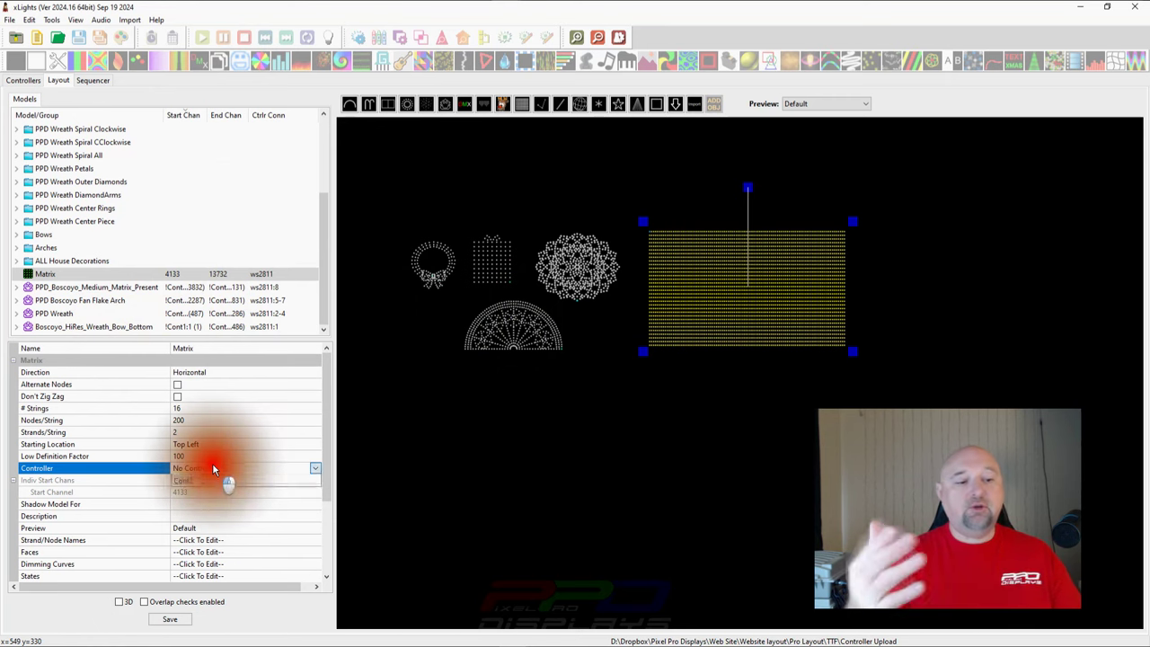
{"action": "left_click", "coordinate": [216, 468]}
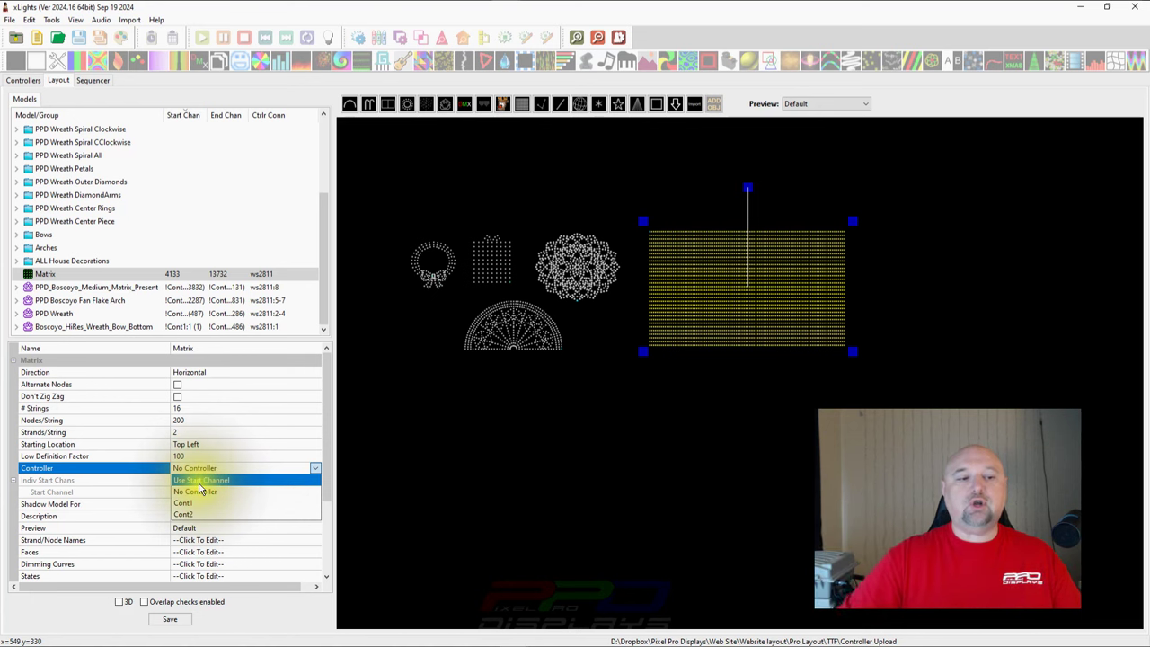
{"action": "left_click", "coordinate": [186, 482]}
{"action": "left_click", "coordinate": [169, 619]}
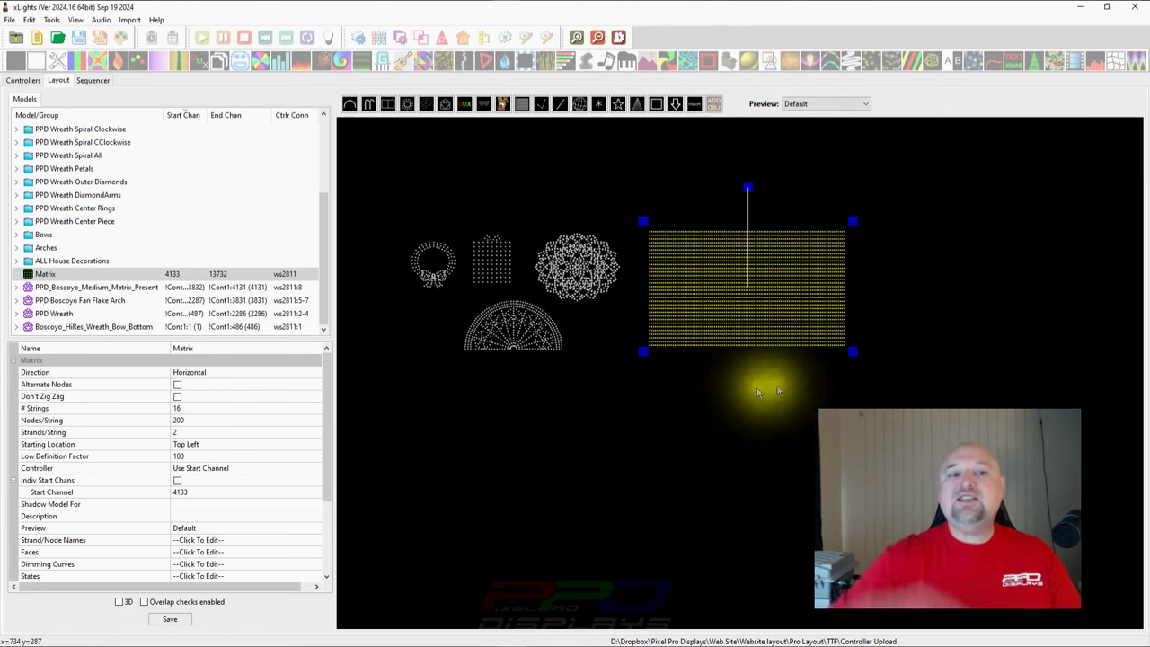
Draw a new matrix, Matrix-2, below the existing Matrix
{"action": "left_click", "coordinate": [532, 106]}
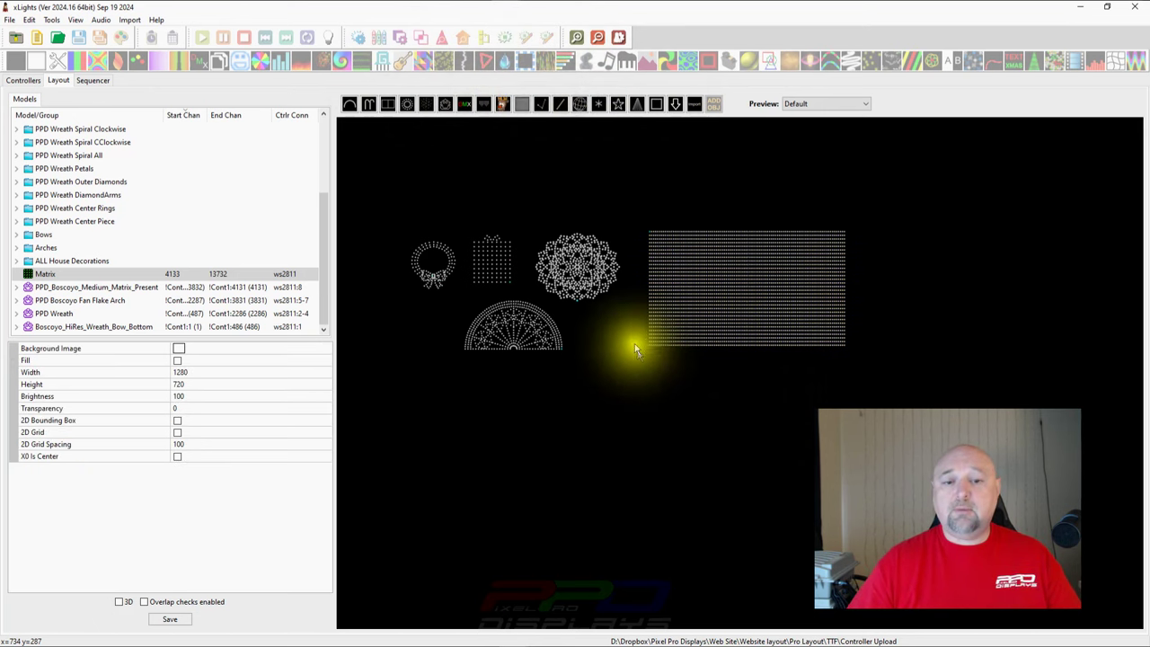
{"action": "mouse_move", "coordinate": [647, 353]}
{"action": "left_mouse_down"}
{"action": "mouse_move", "coordinate": [865, 422]}
{"action": "mouse_move", "coordinate": [855, 424]}
{"action": "left_mouse_up"}
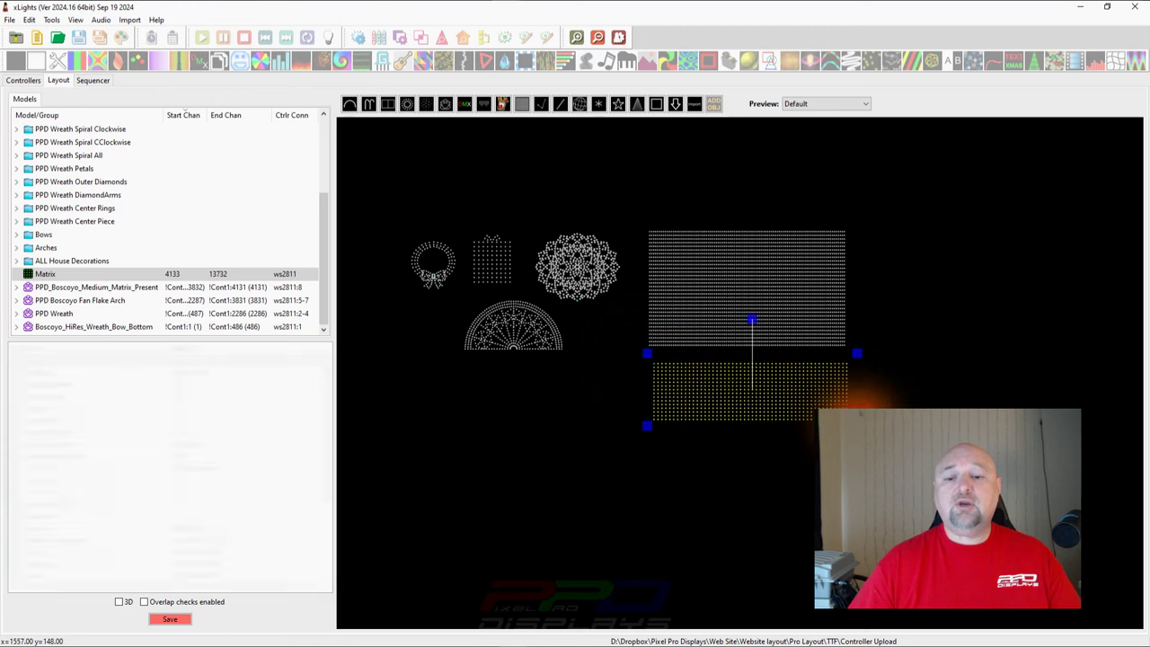
{"action": "left_click_drag", "start_coordinate": [698, 390], "coordinate": [685, 394]}
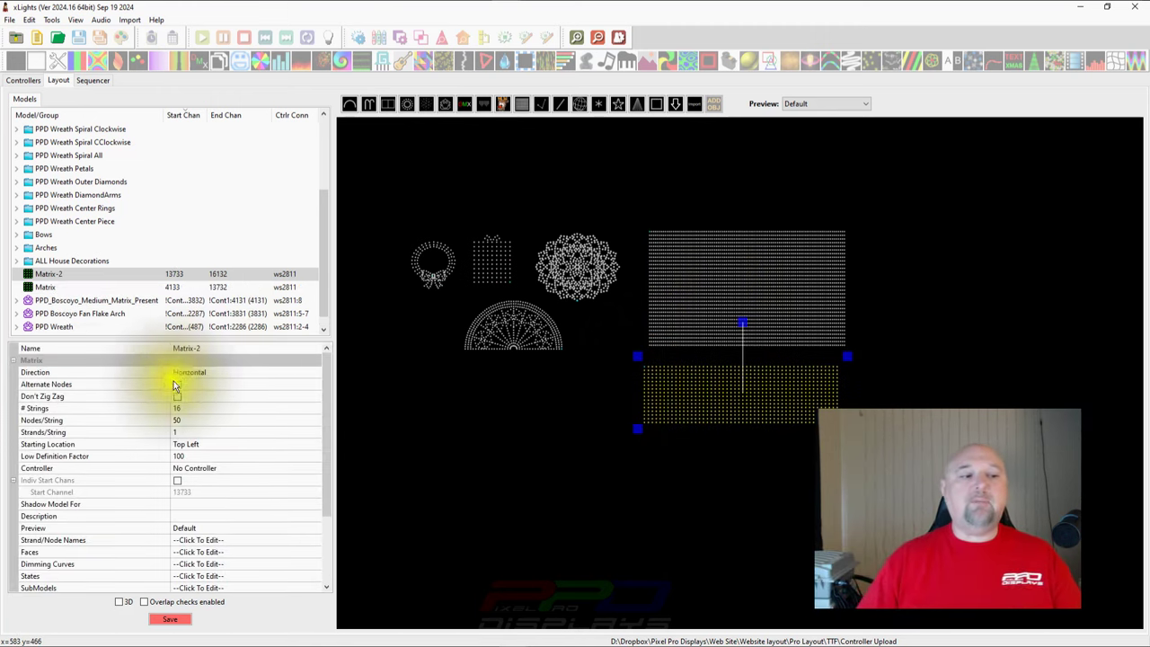
Give Matrix-2 8 strings, 200 nodes per string and 2 strands per string
{"action": "left_click", "coordinate": [183, 409]}
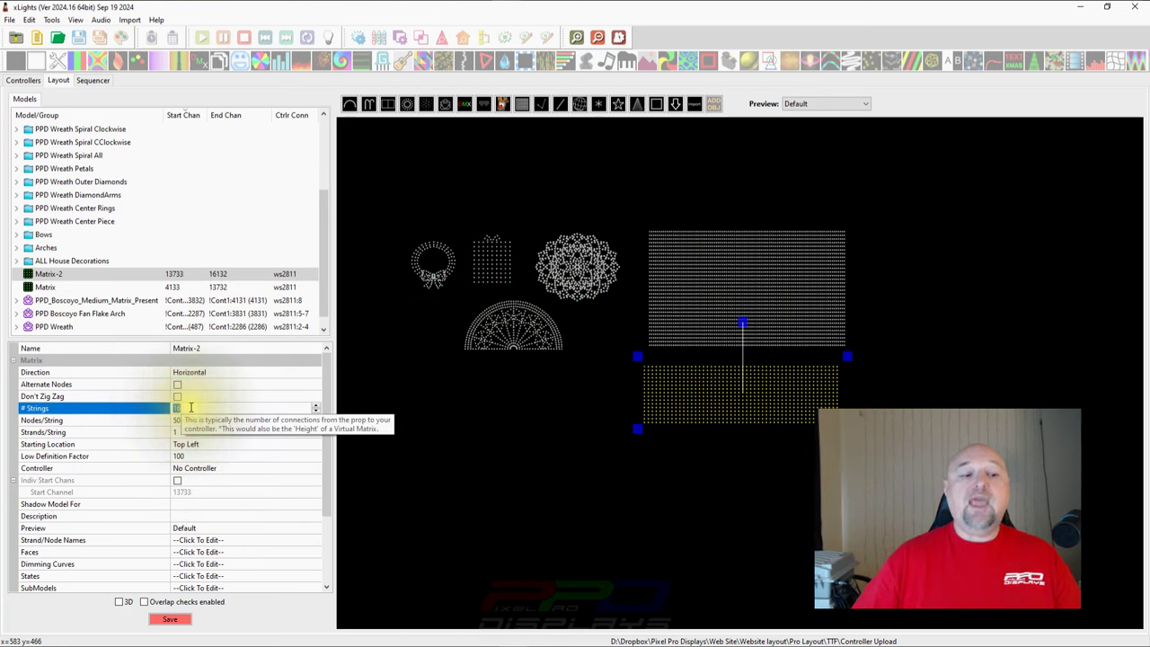
{"action": "type", "text": "8"}
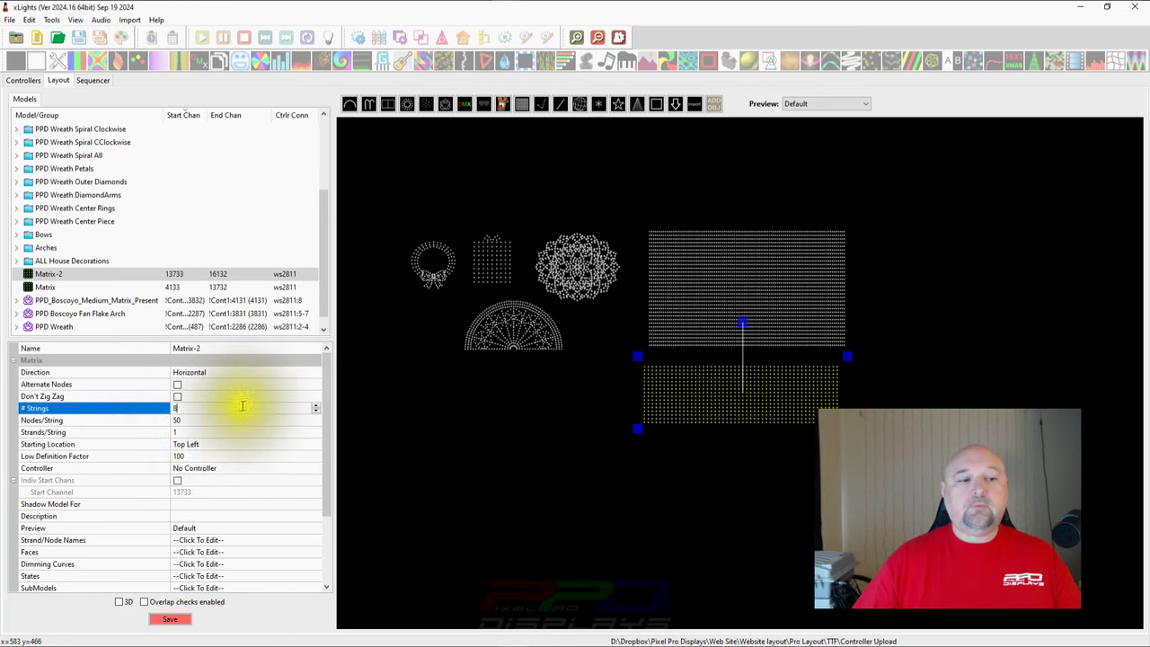
{"action": "left_click", "coordinate": [190, 419]}
{"action": "type", "text": "200"}
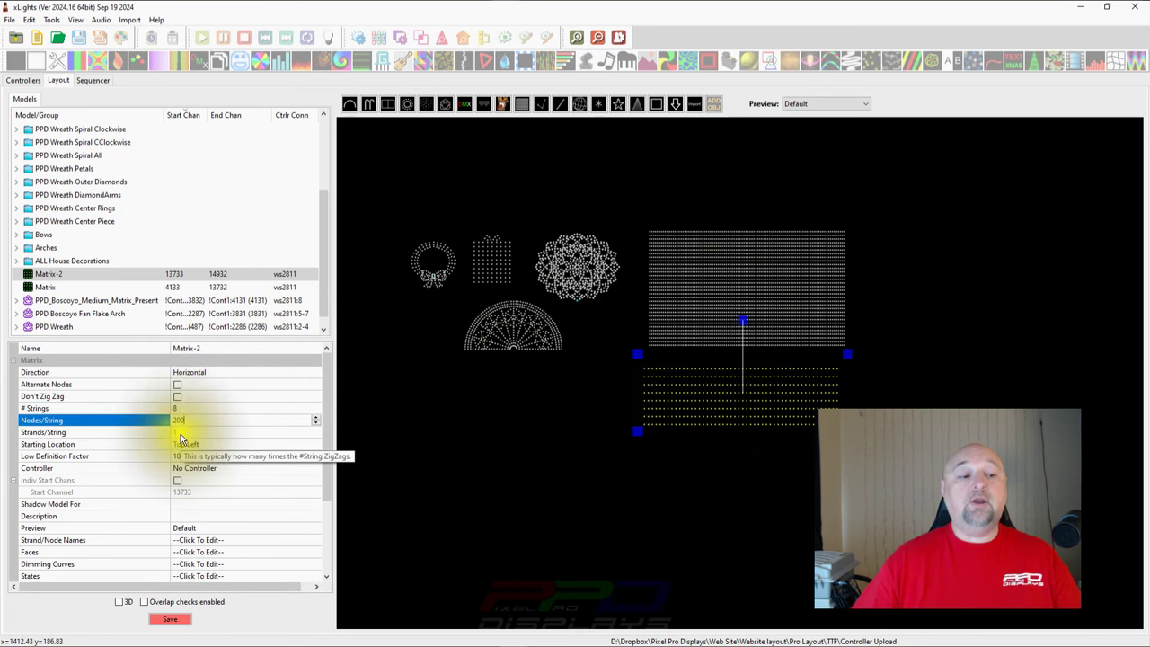
{"action": "left_click", "coordinate": [144, 433]}
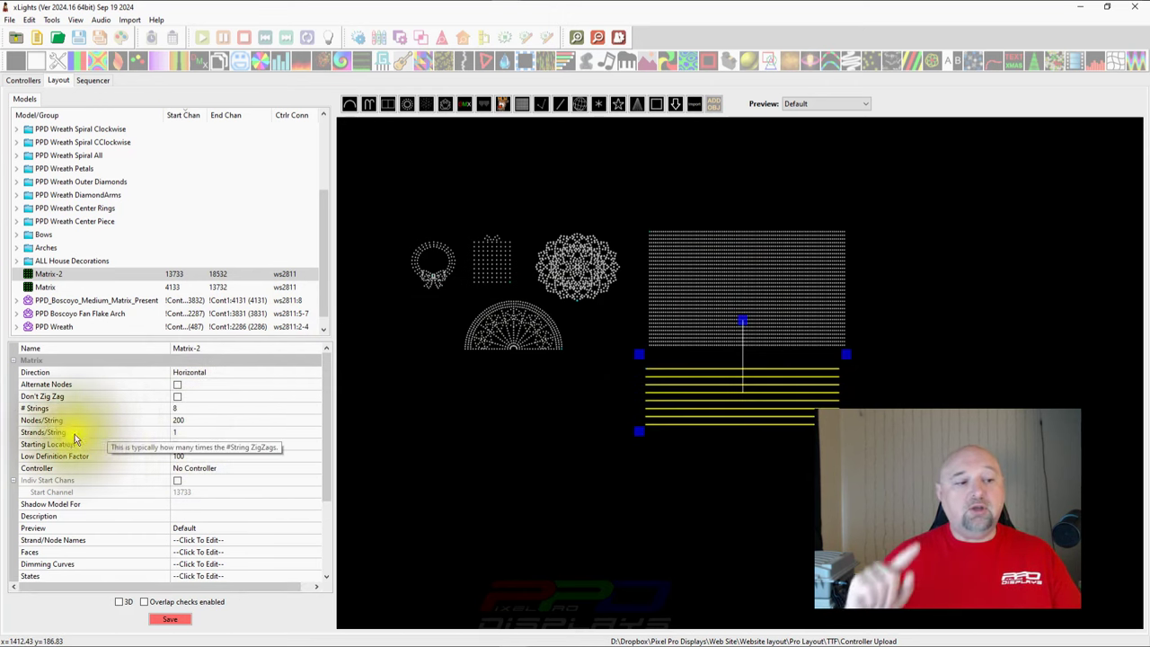
{"action": "left_click", "coordinate": [186, 433]}
{"action": "type", "text": "2"}
{"action": "key", "text": "Return"}
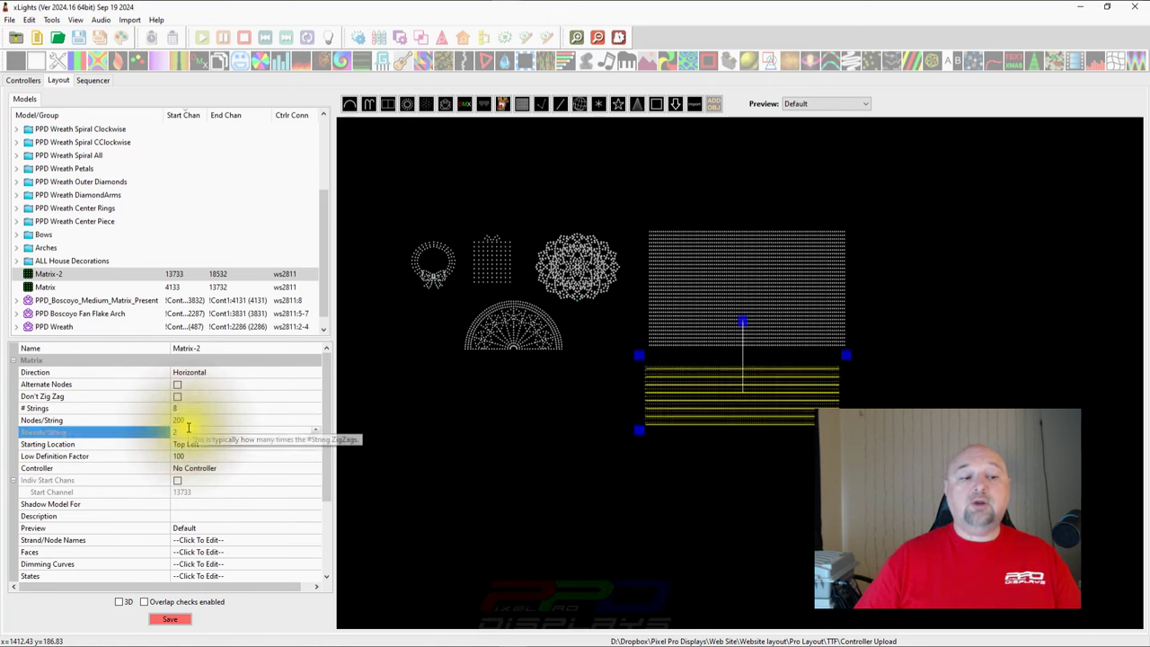
Fine-tune Matrix-2's position just below the main Matrix
{"action": "mouse_move", "coordinate": [752, 397]}
{"action": "left_mouse_down"}
{"action": "mouse_move", "coordinate": [762, 389]}
{"action": "mouse_move", "coordinate": [751, 394]}
{"action": "left_mouse_up"}
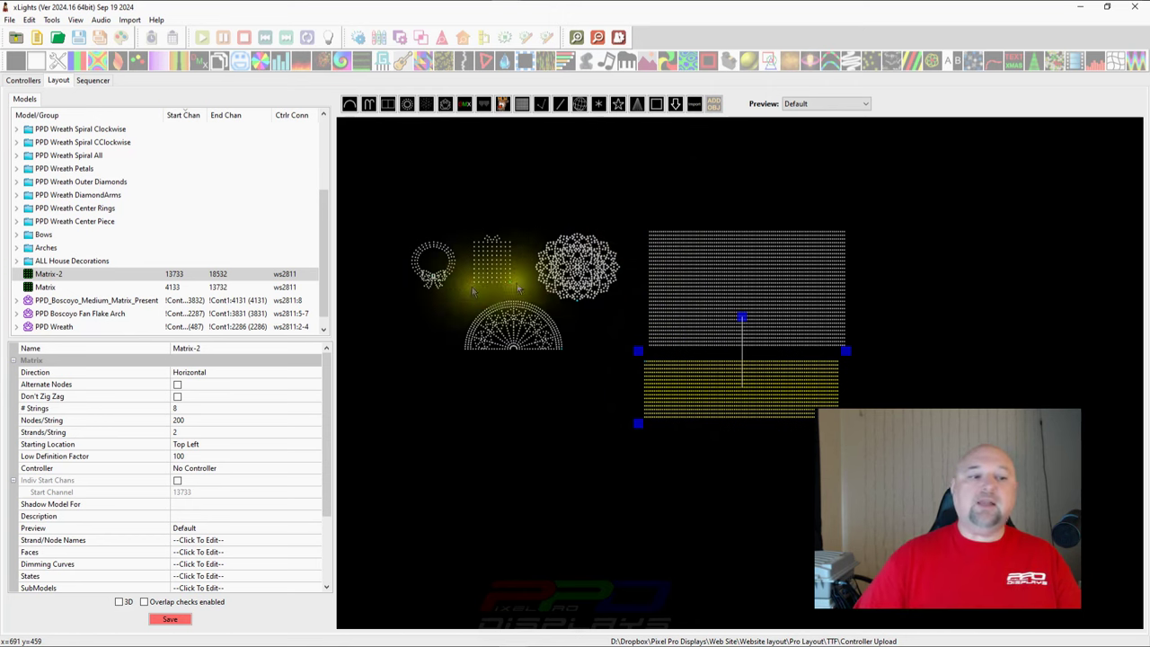
{"action": "left_click", "coordinate": [730, 268]}
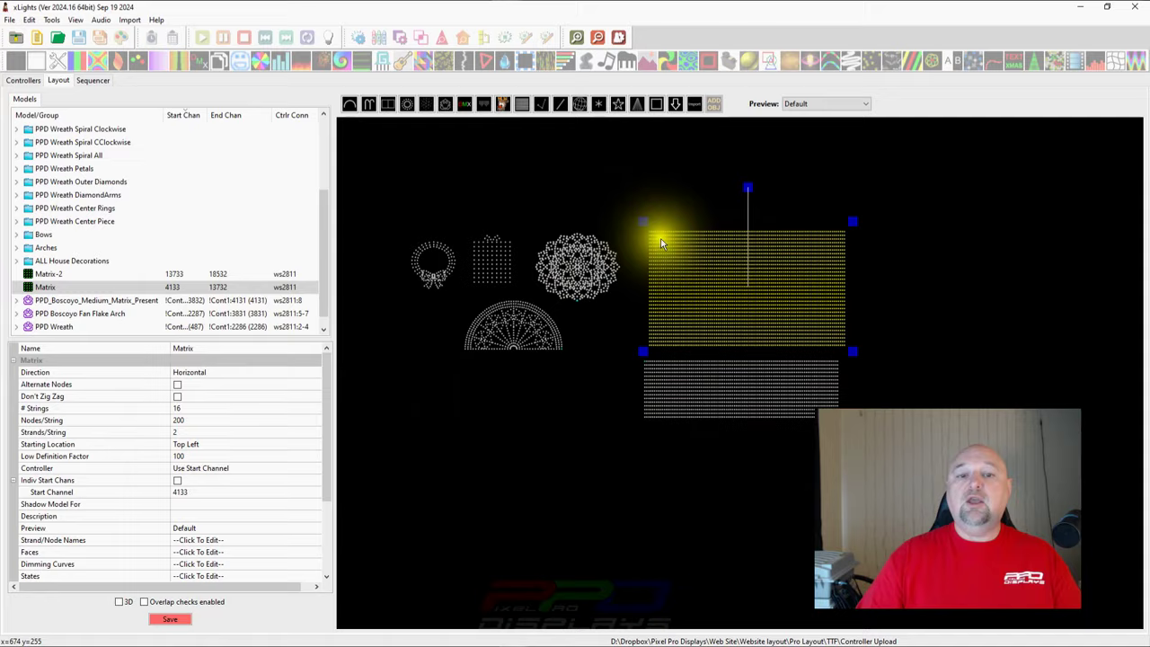
{"action": "scroll", "coordinate": [647, 224], "scroll_direction": "up", "scroll_amount": 5}
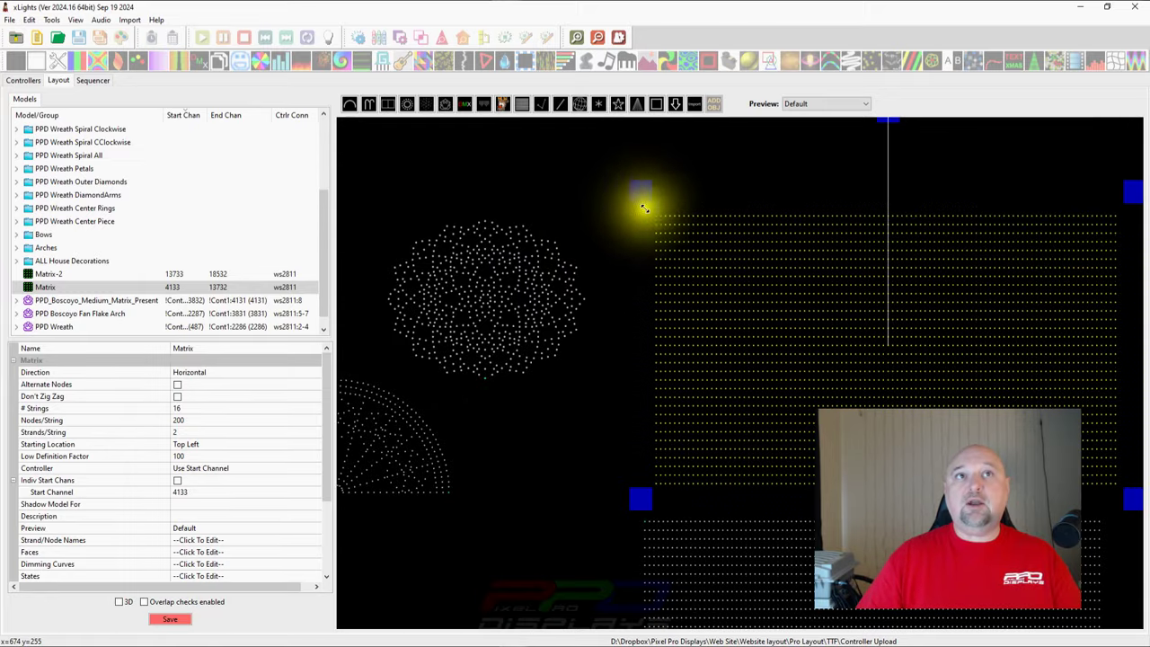
{"action": "scroll", "coordinate": [656, 323], "scroll_direction": "down", "scroll_amount": 2}
{"action": "left_click_drag", "start_coordinate": [656, 323], "coordinate": [616, 174]}
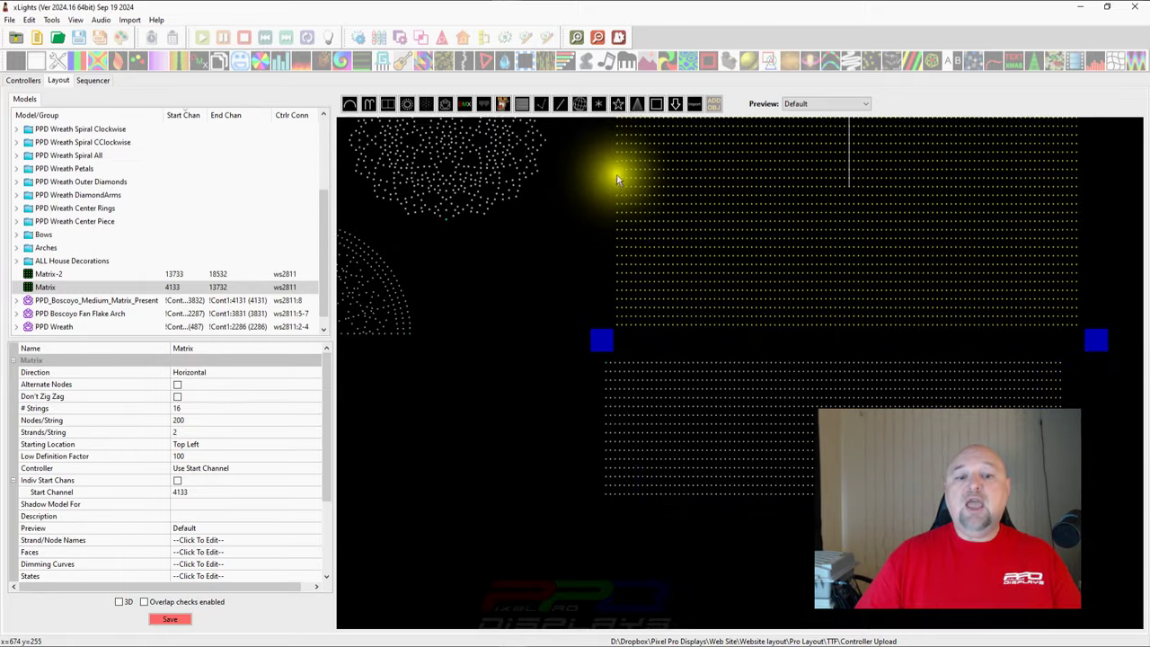
{"action": "left_click", "coordinate": [646, 423]}
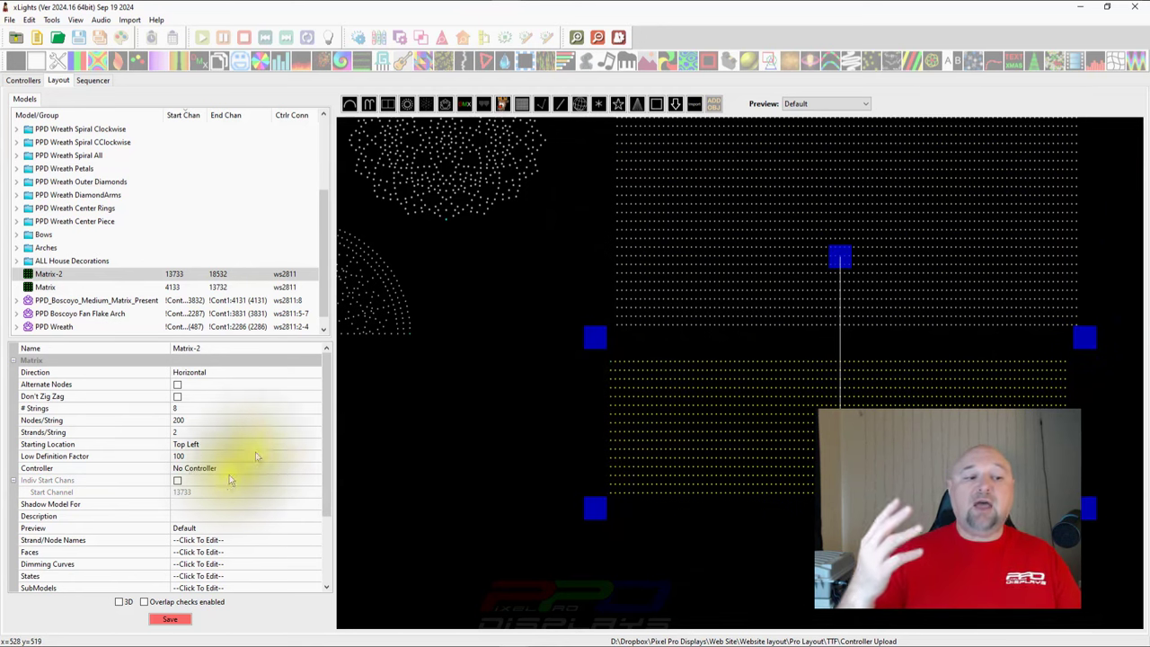
{"action": "scroll", "coordinate": [640, 260], "scroll_direction": "down", "scroll_amount": 2}
{"action": "scroll", "coordinate": [647, 260], "scroll_direction": "down", "scroll_amount": 2}
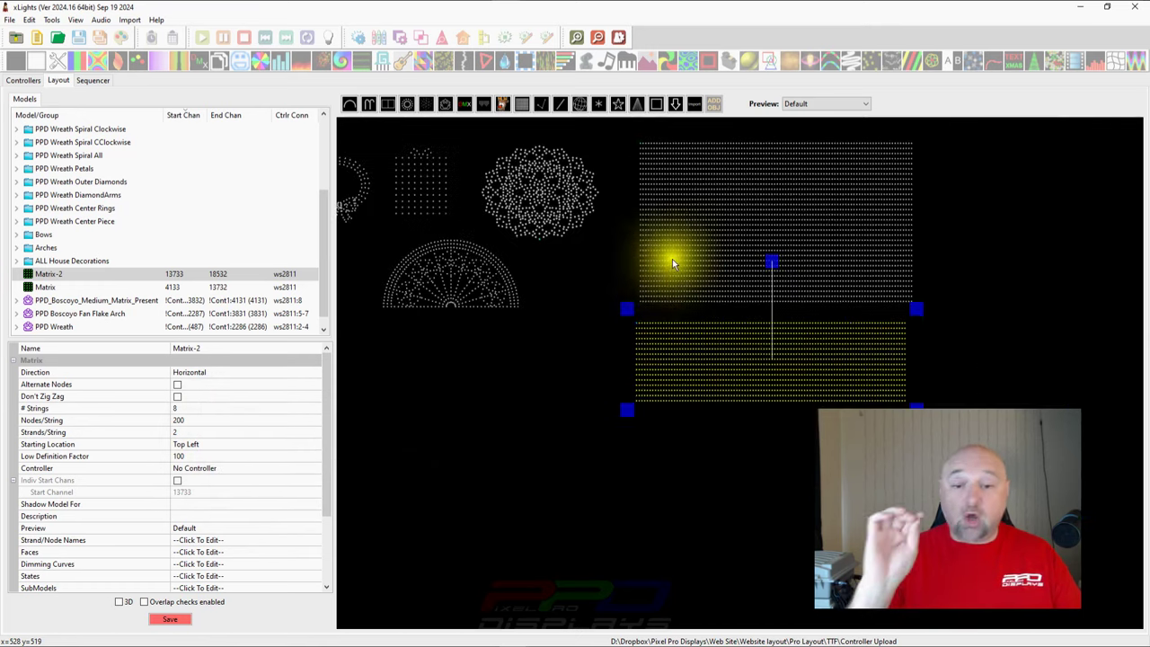
{"action": "mouse_move", "coordinate": [710, 336]}
{"action": "left_mouse_down"}
{"action": "mouse_move", "coordinate": [711, 363]}
{"action": "mouse_move", "coordinate": [724, 334]}
{"action": "mouse_move", "coordinate": [715, 342]}
{"action": "left_mouse_up"}
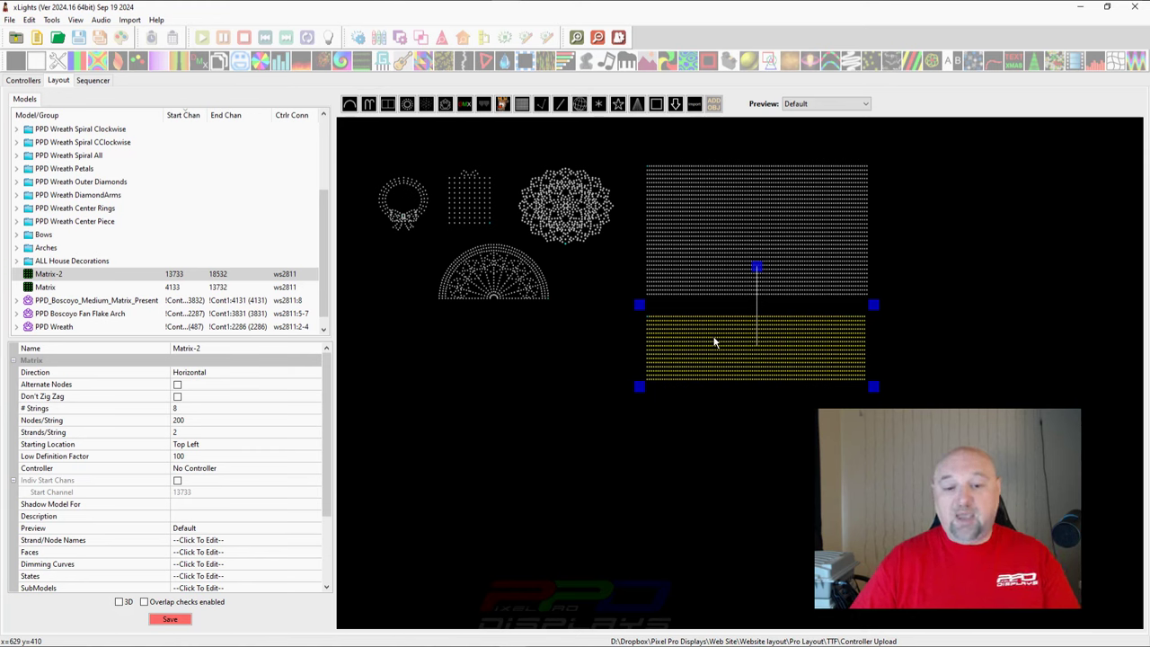
Duplicate Matrix-2 as Matrix-3 and move the copy up and left
{"action": "key", "text": "ctrl+c"}
{"action": "key", "text": "ctrl+v"}
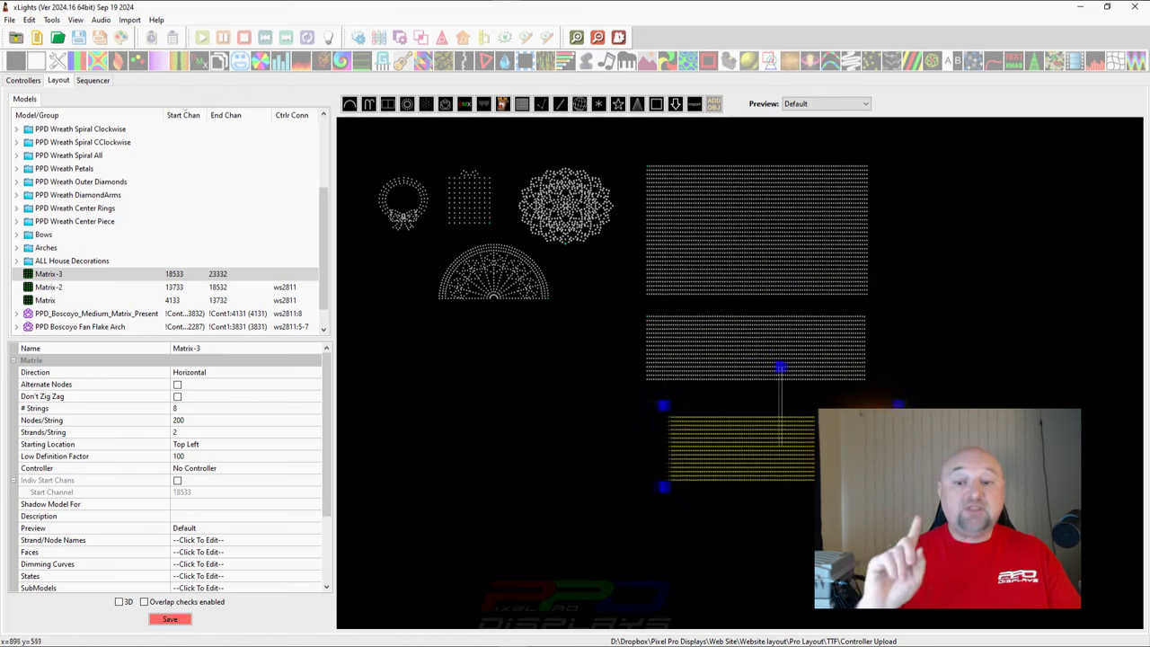
{"action": "left_click_drag", "start_coordinate": [827, 449], "coordinate": [791, 433]}
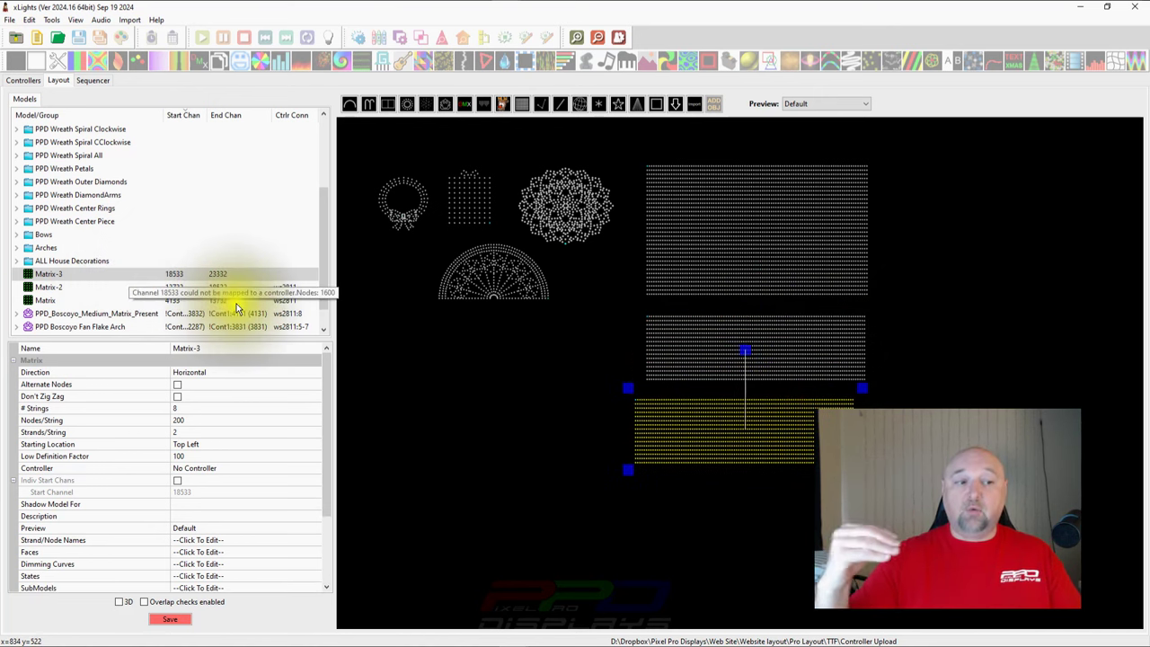
Compare channels, then set Matrix-2 to 'Use Start Channel' with start channel 4133
{"action": "left_click", "coordinate": [666, 373]}
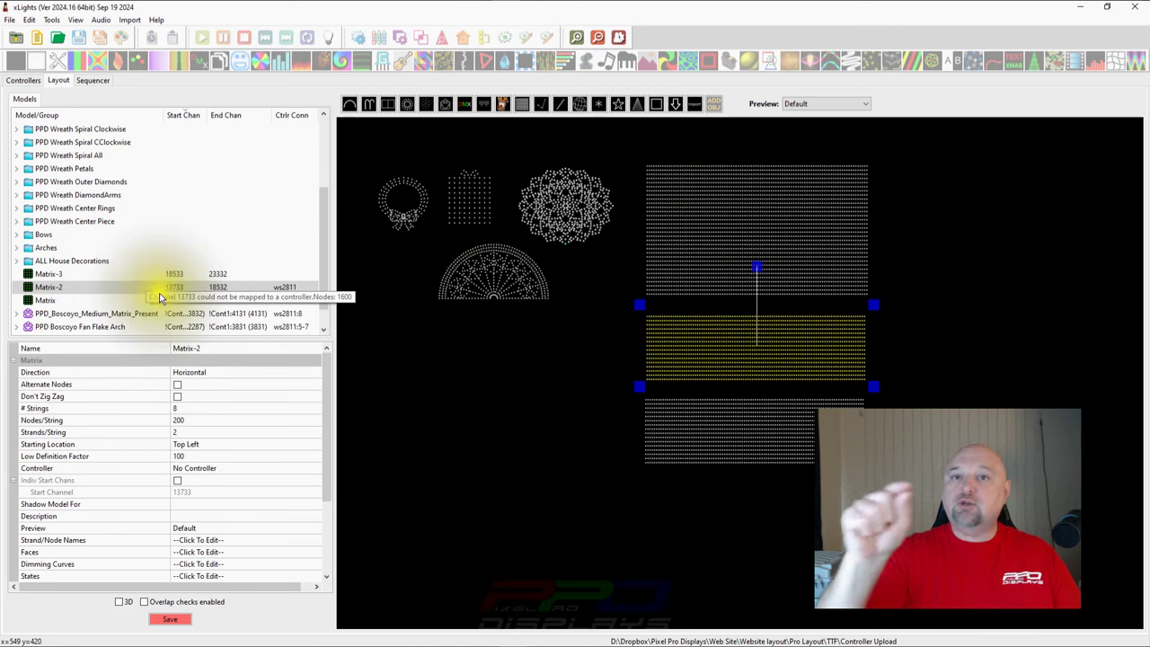
{"action": "left_click", "coordinate": [701, 224]}
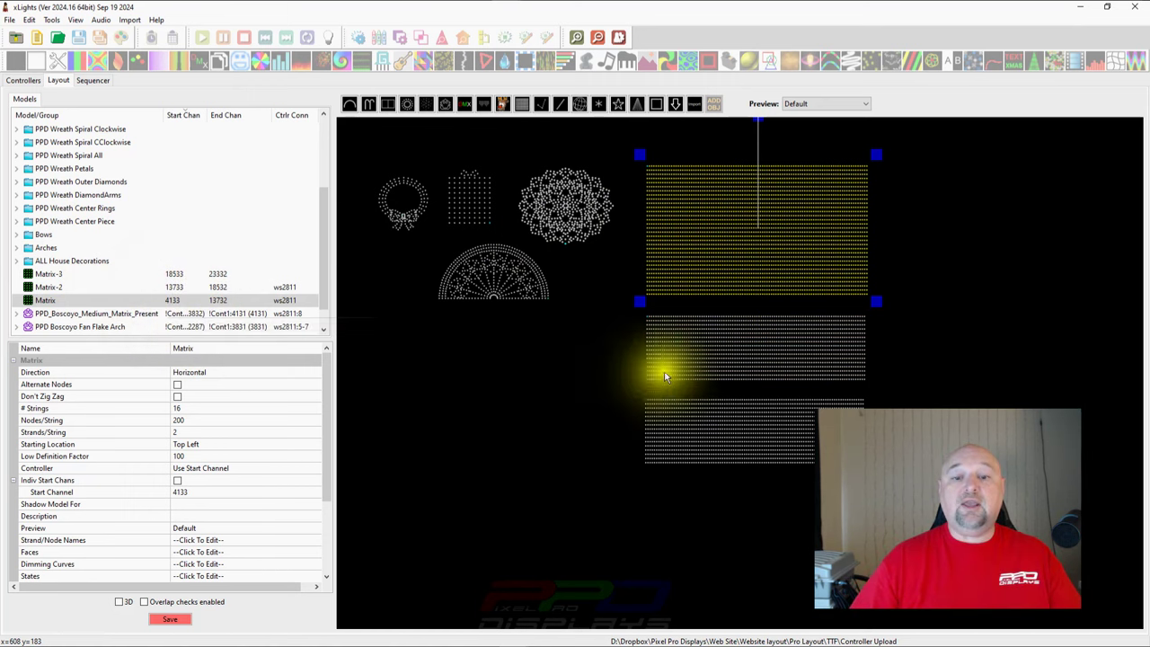
{"action": "left_click", "coordinate": [707, 333]}
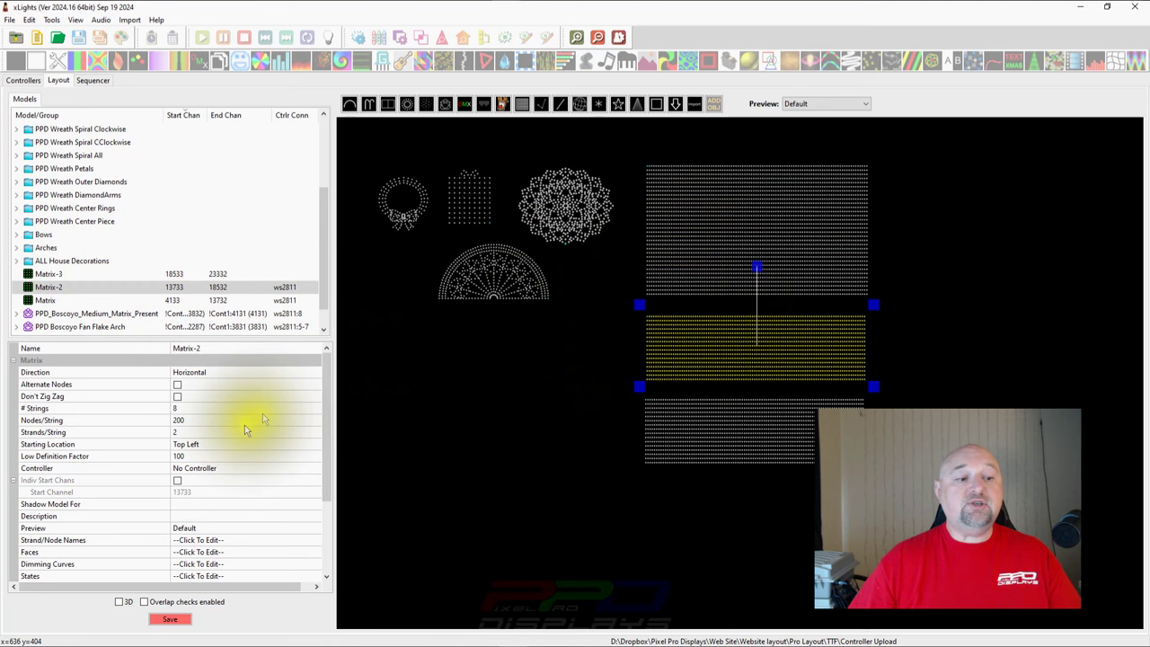
{"action": "left_click", "coordinate": [202, 470]}
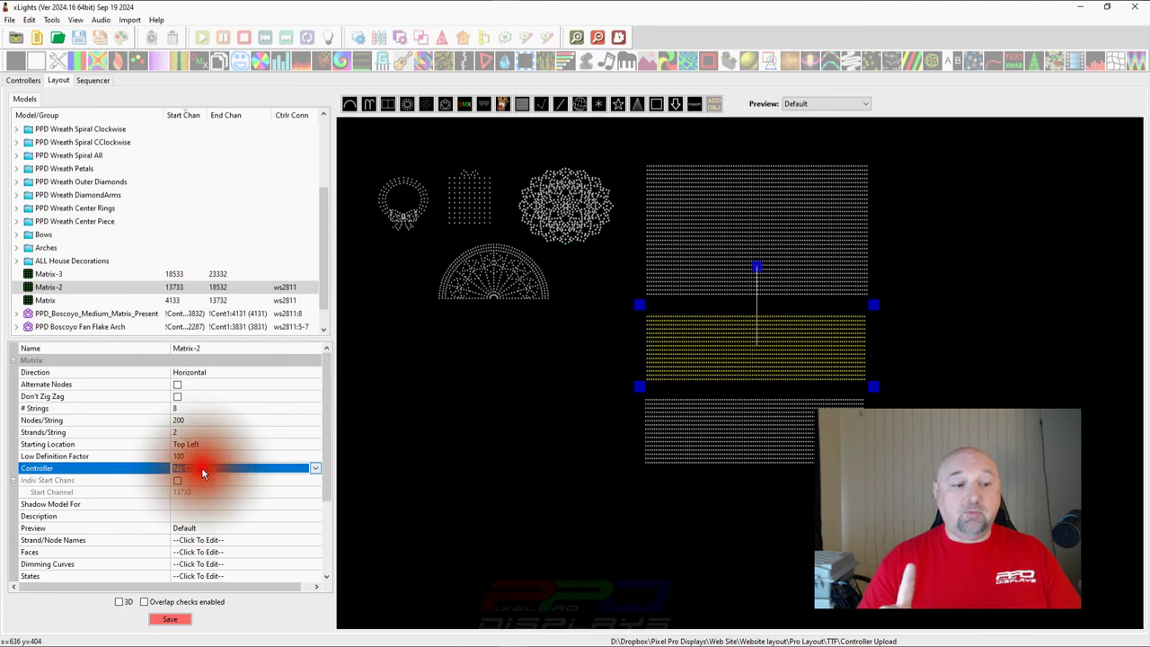
{"action": "left_click", "coordinate": [201, 467]}
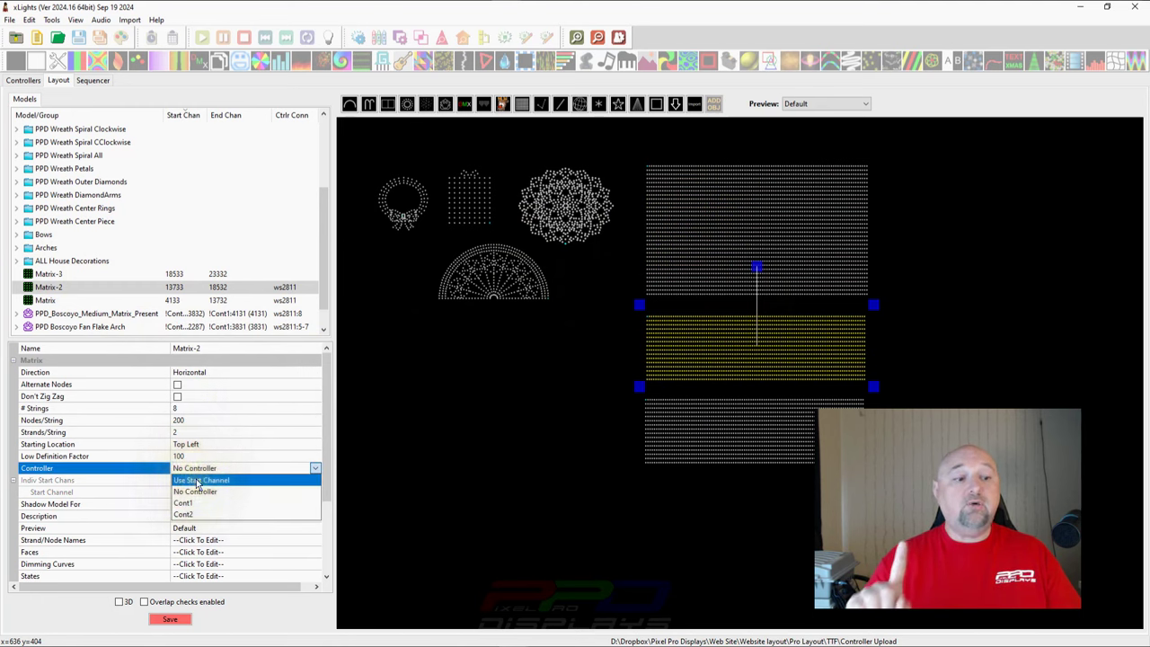
{"action": "left_click", "coordinate": [197, 482]}
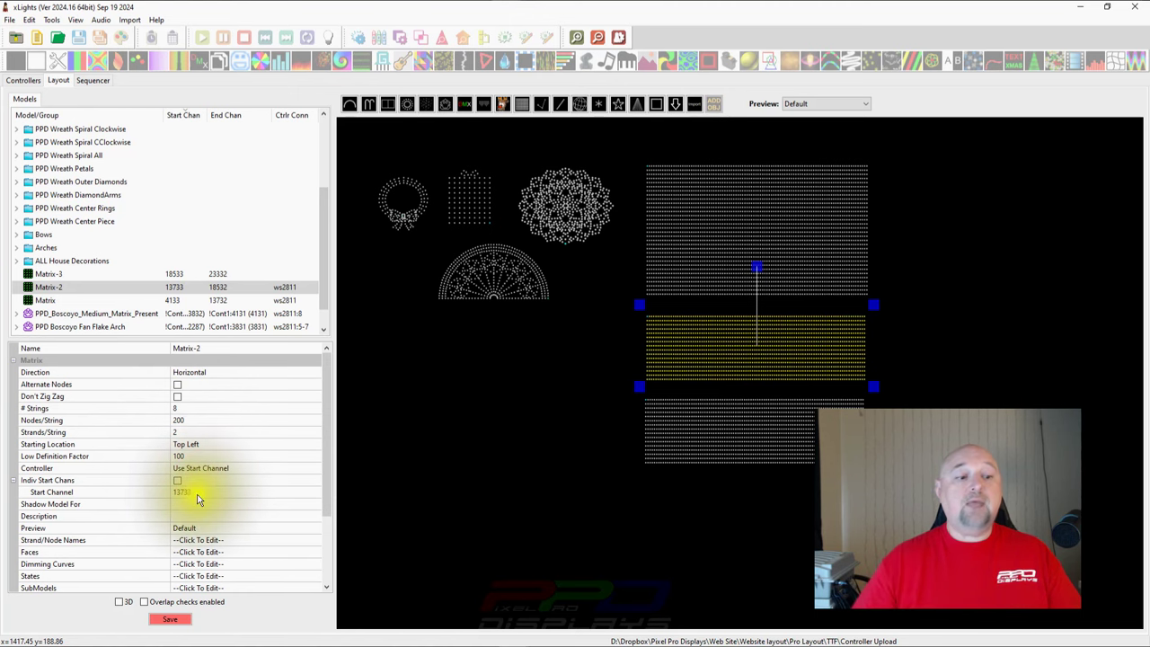
{"action": "left_click", "coordinate": [191, 492]}
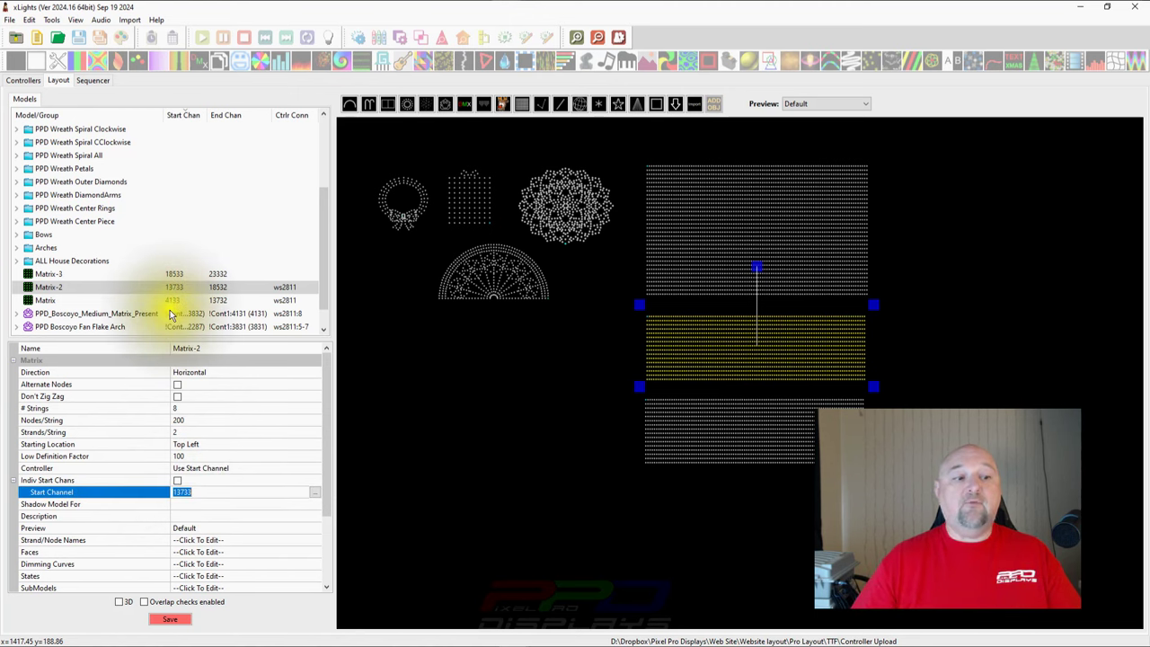
{"action": "type", "text": "4133"}
{"action": "left_click", "coordinate": [191, 504]}
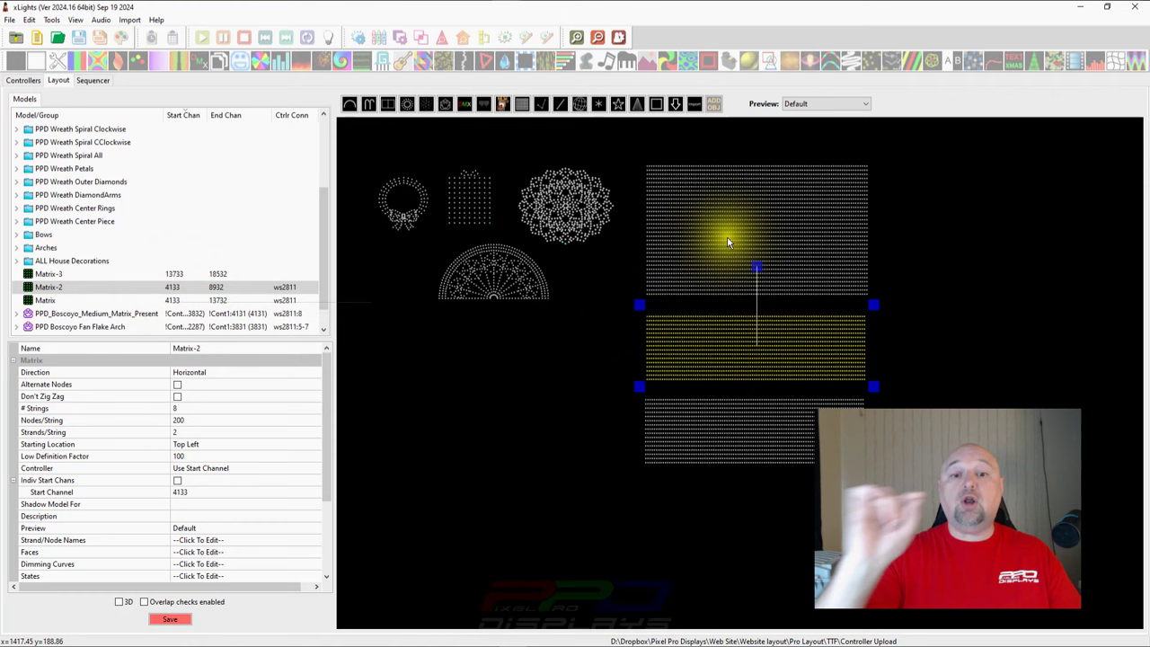
Enable overlap checks and select the main Matrix and Matrix-2 to view their red overlap
{"action": "left_click", "coordinate": [144, 602]}
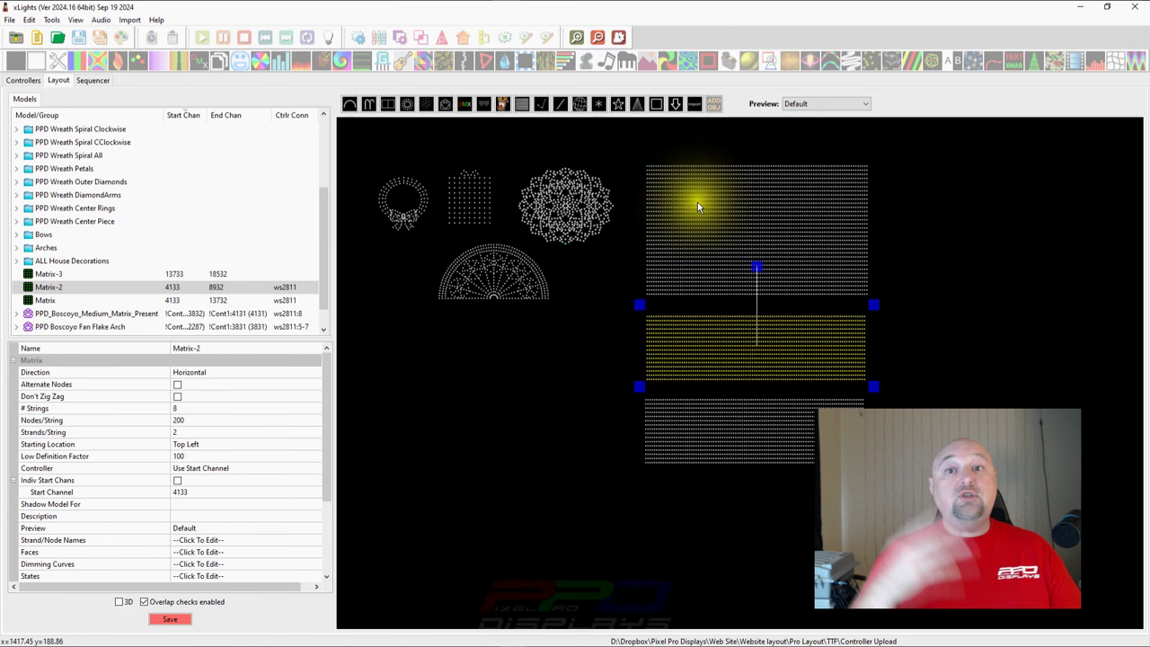
{"action": "left_click", "coordinate": [683, 247]}
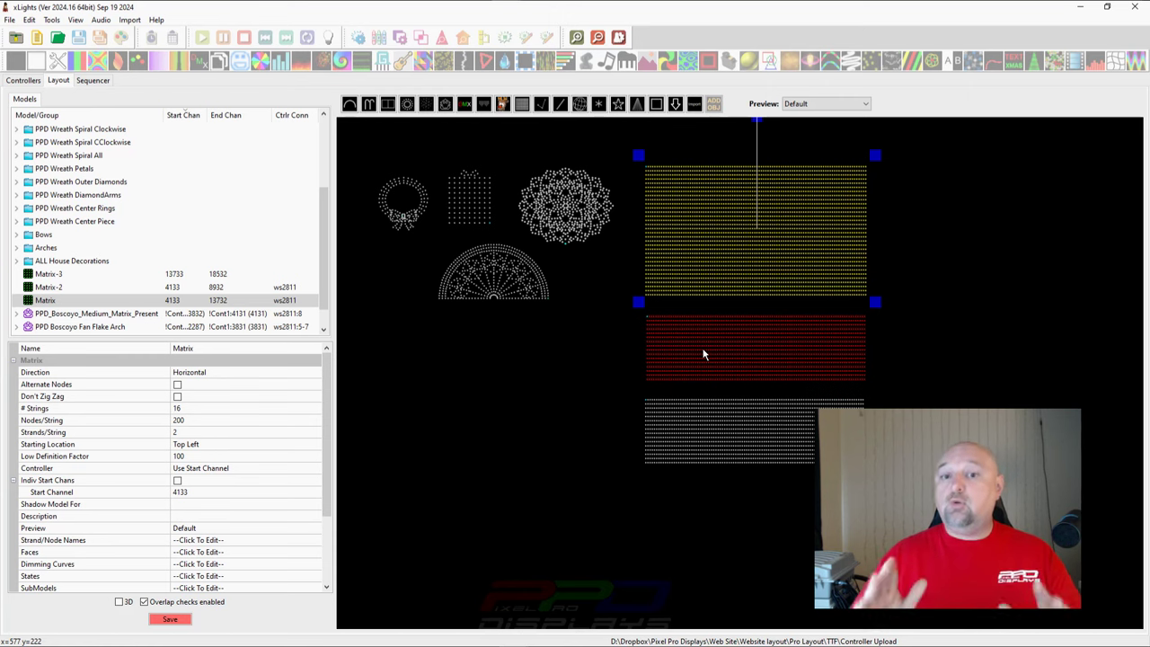
{"action": "left_click", "coordinate": [751, 336]}
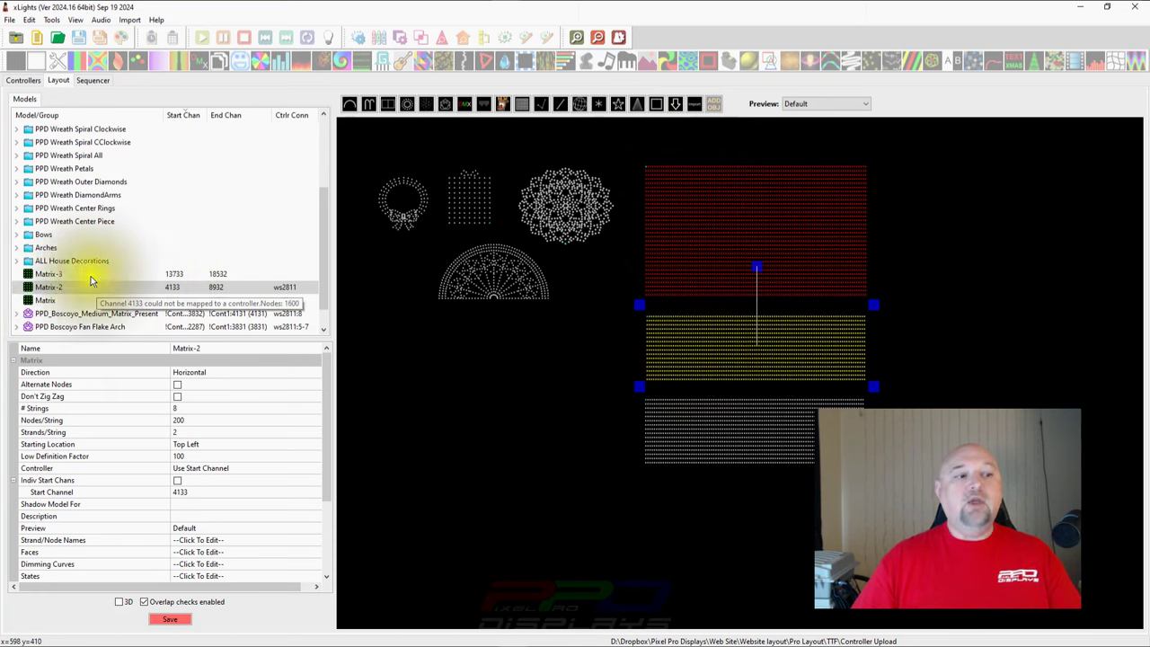
Rename Matrix-2 to 'Matrix 1 Upload'
{"action": "left_click", "coordinate": [215, 349]}
{"action": "key", "text": "End"}
{"action": "key", "text": "BackSpace"}
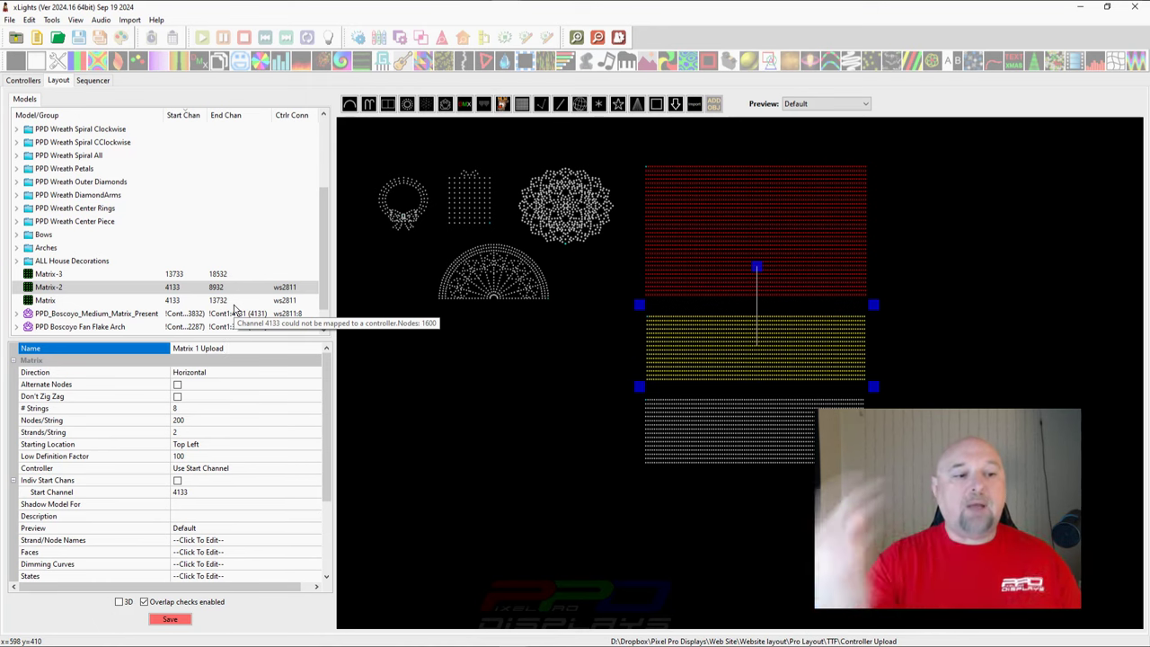
{"action": "key", "text": "Return"}
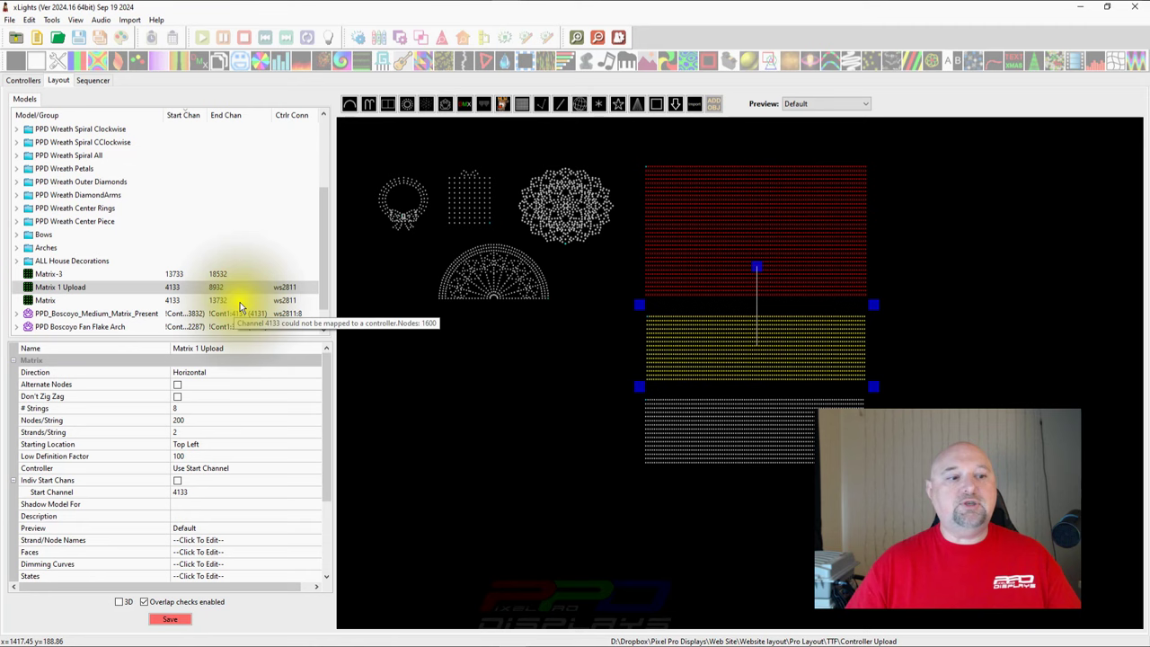
Rename Matrix-3 to 'Matrix 2 Upload'
{"action": "left_click", "coordinate": [771, 435]}
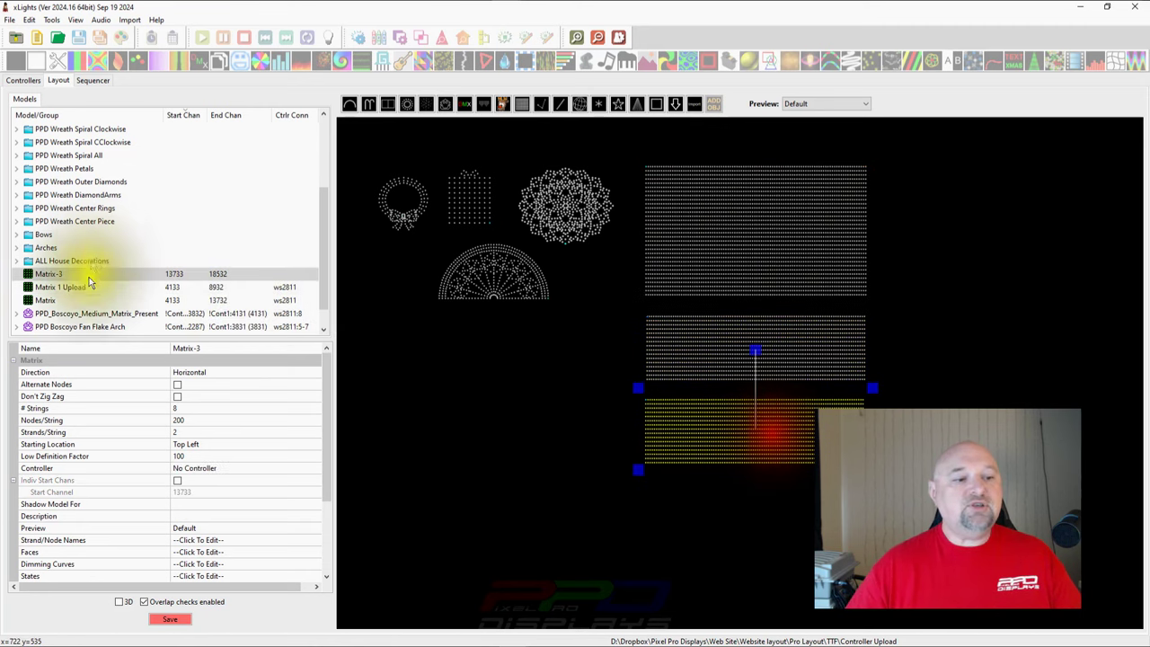
{"action": "left_click", "coordinate": [235, 349]}
{"action": "key", "text": "BackSpace"}
{"action": "key", "text": "BackSpace"}
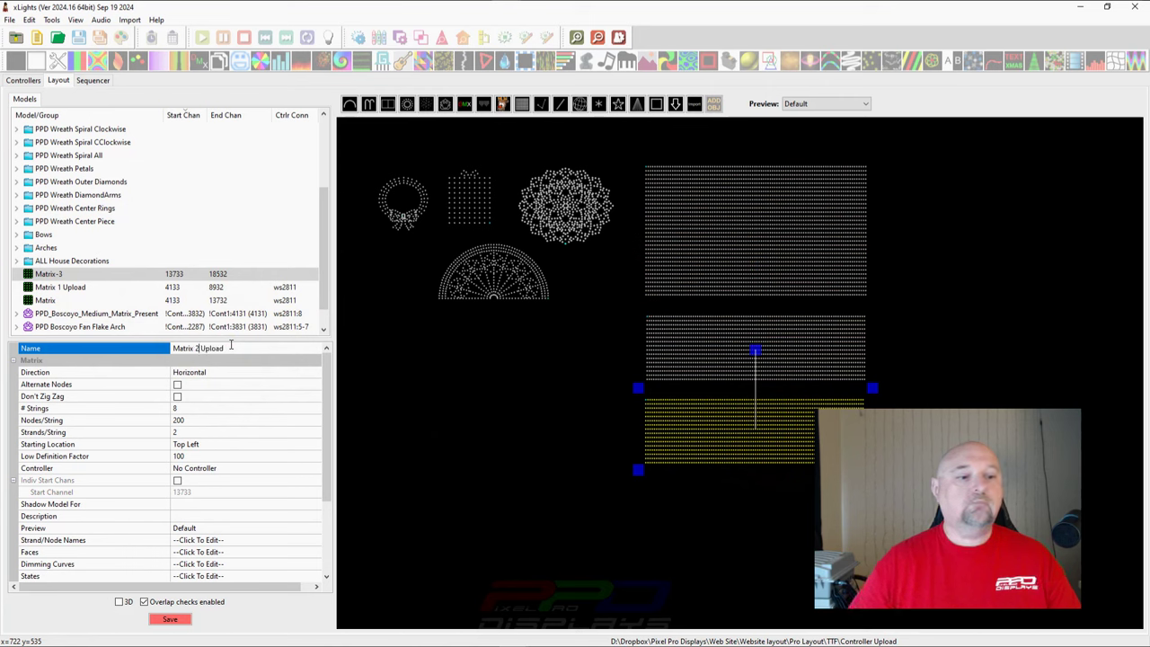
{"action": "left_click", "coordinate": [217, 371]}
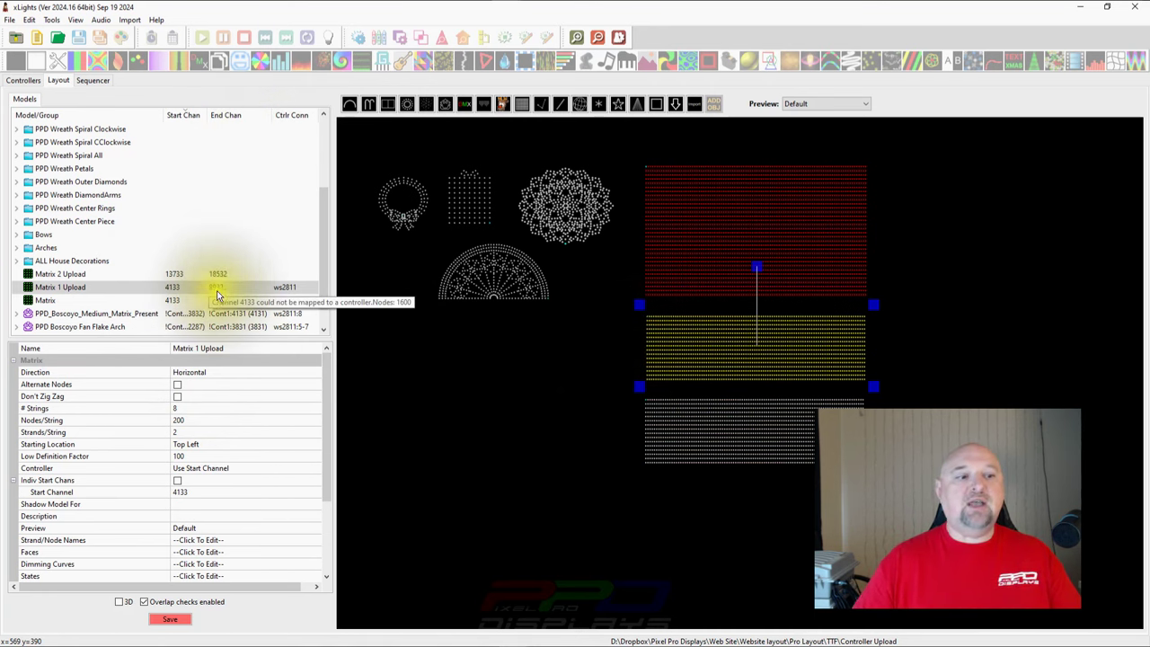
{"action": "left_click", "coordinate": [788, 421]}
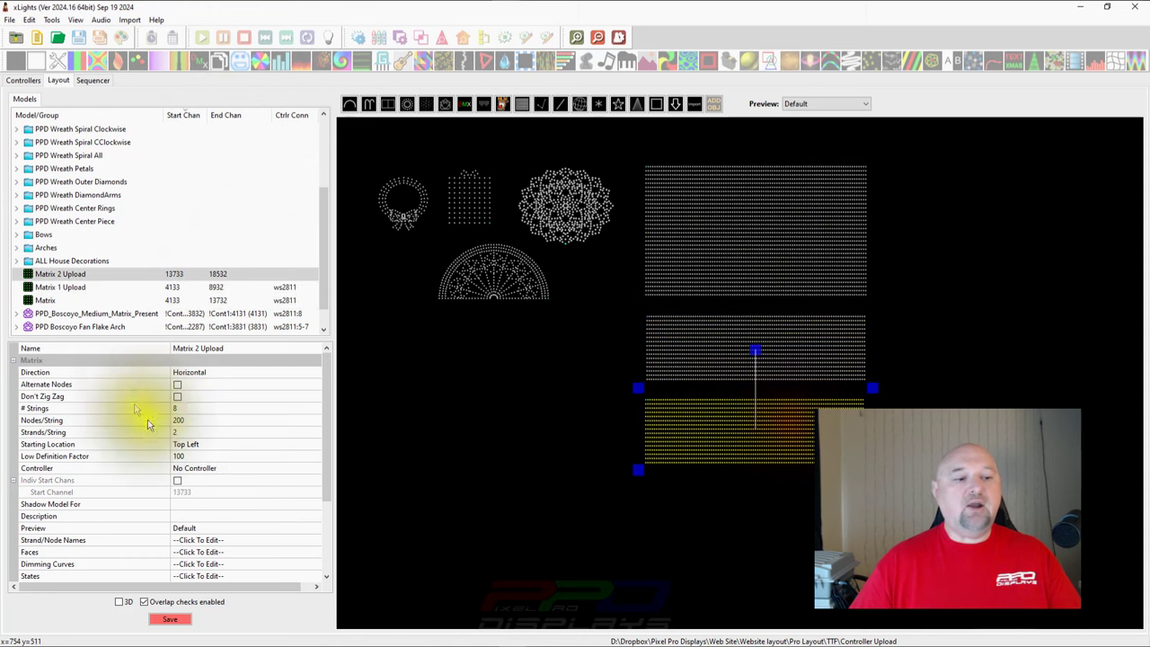
{"action": "left_click", "coordinate": [187, 468]}
{"action": "left_click", "coordinate": [187, 468]}
{"action": "left_click", "coordinate": [190, 477]}
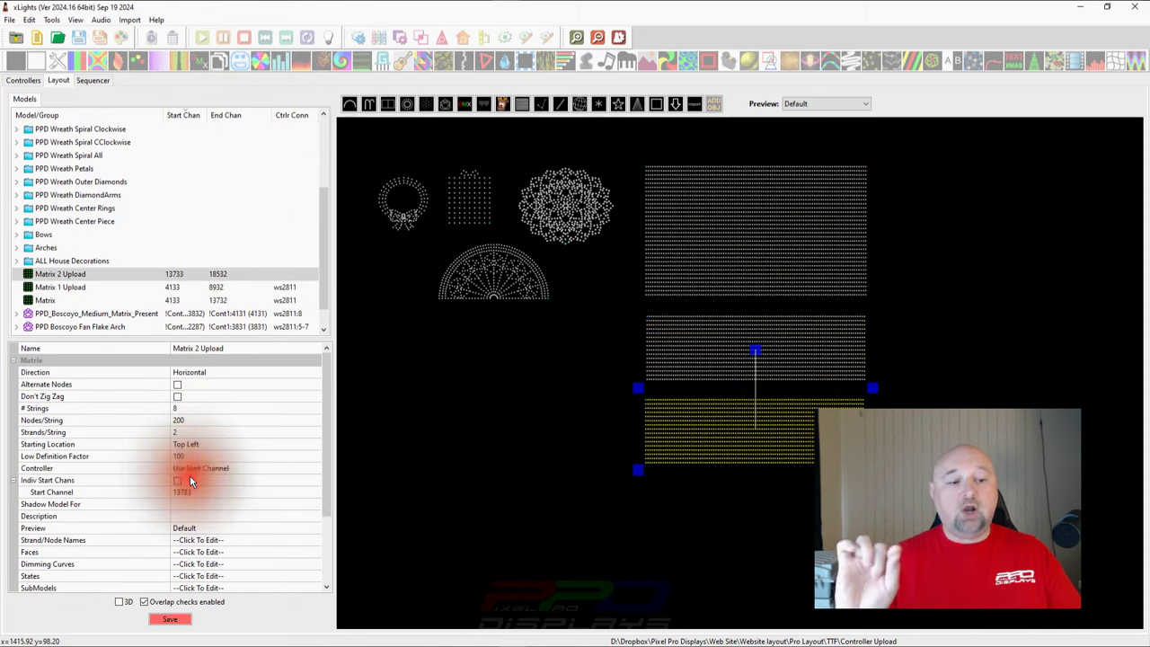
{"action": "left_click", "coordinate": [202, 492]}
{"action": "type", "text": "893"}
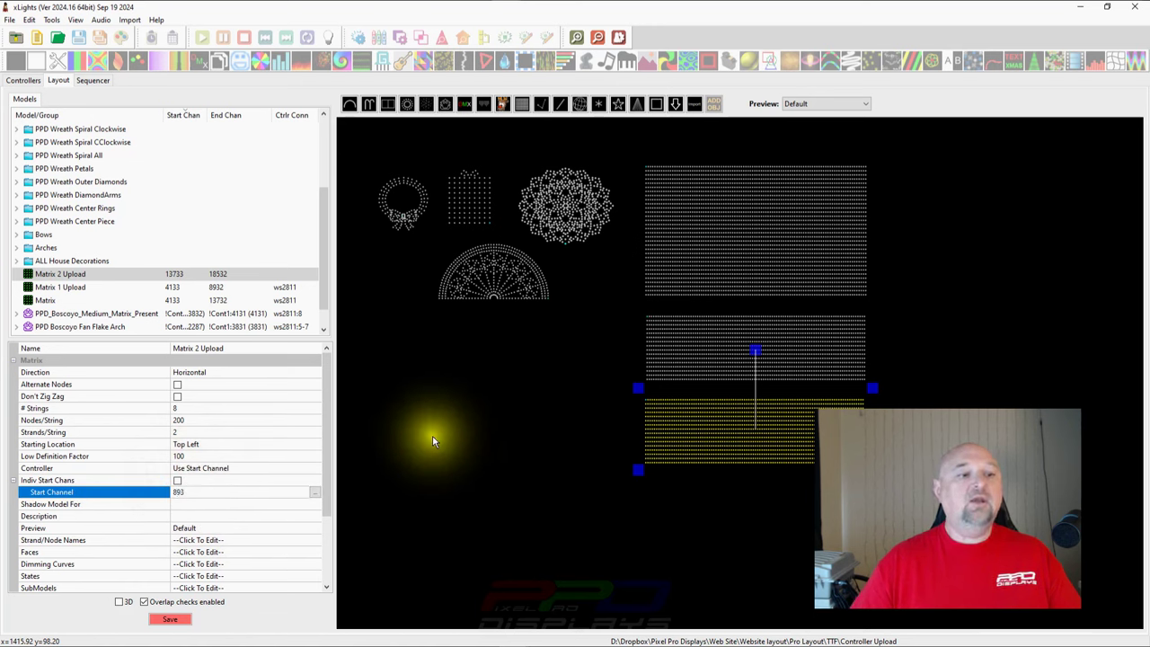
{"action": "type", "text": "3"}
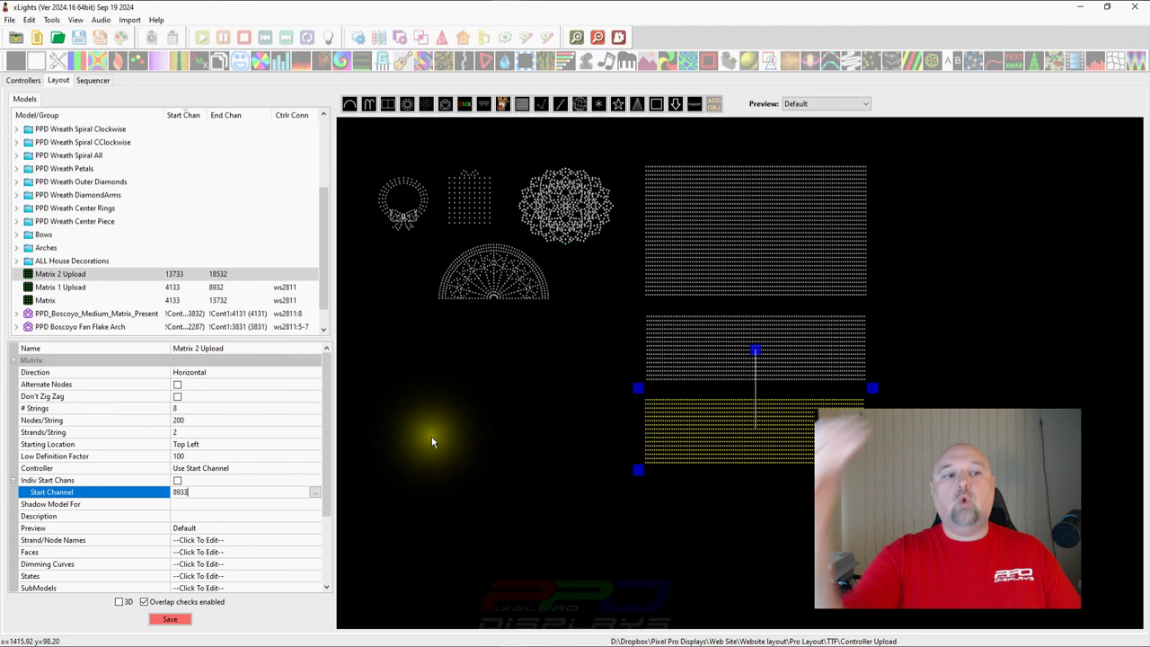
{"action": "key", "text": "Return"}
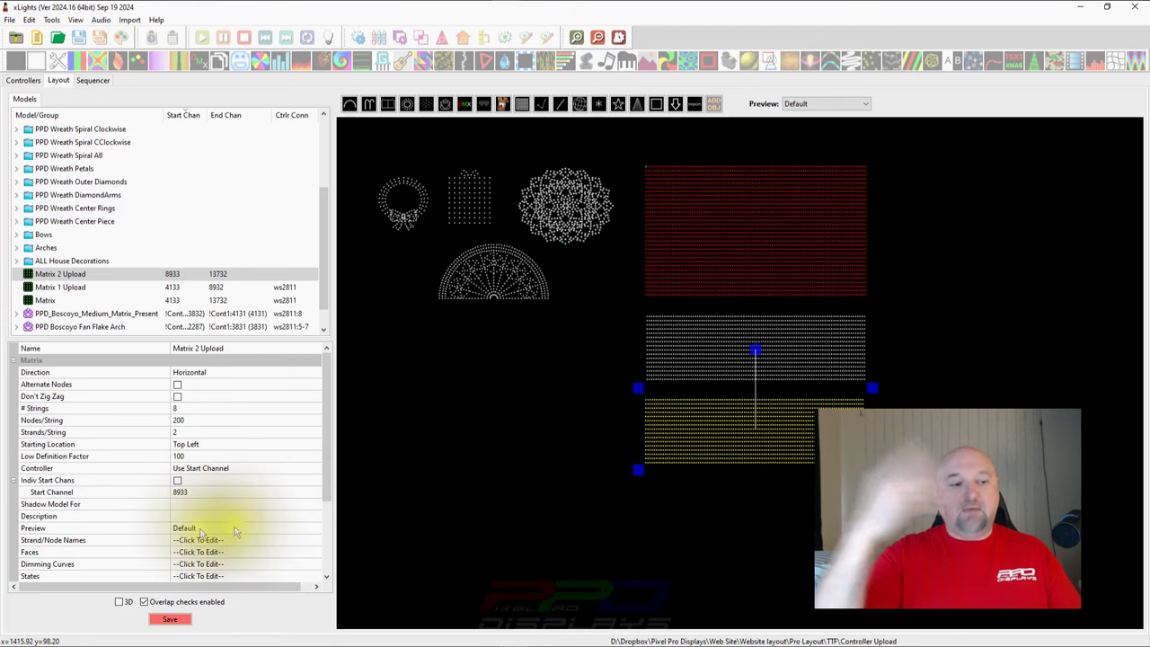
{"action": "left_click", "coordinate": [732, 342]}
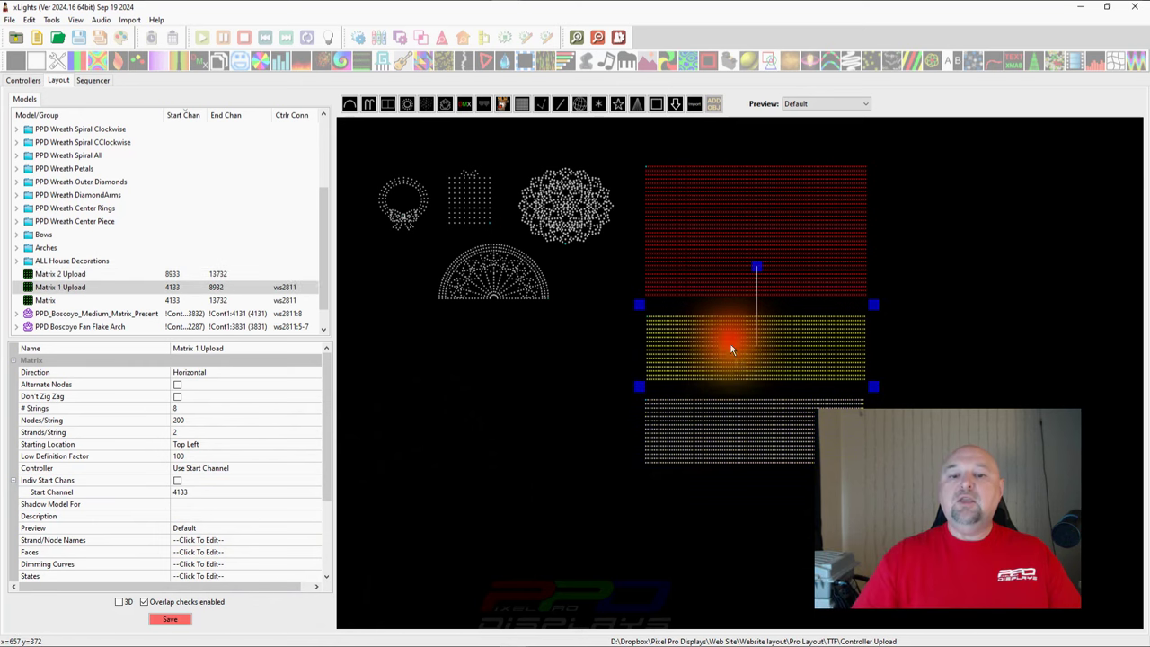
{"action": "left_click", "coordinate": [733, 383]}
{"action": "left_click", "coordinate": [733, 400]}
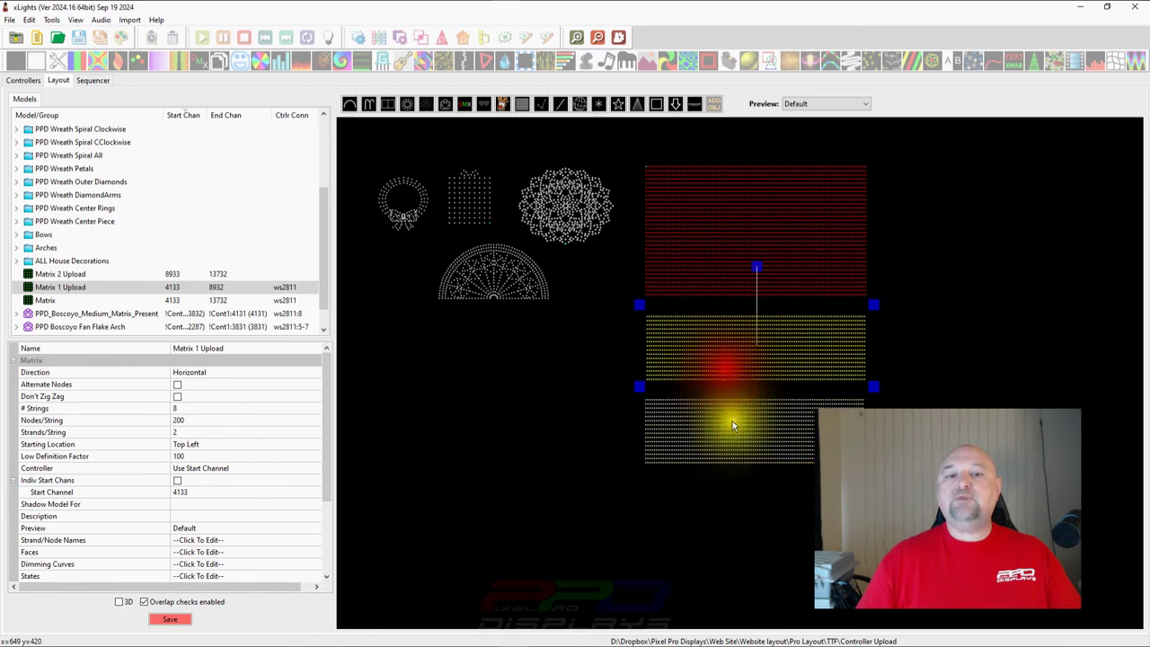
{"action": "left_click", "coordinate": [729, 364]}
{"action": "left_click", "coordinate": [729, 414]}
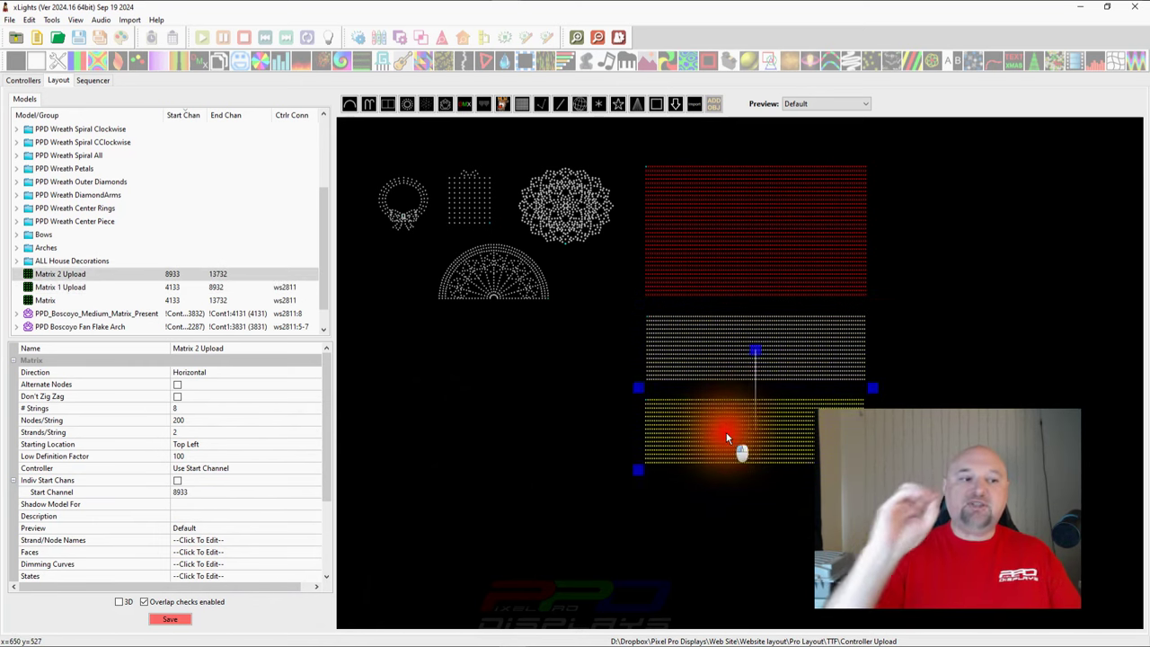
{"action": "left_click", "coordinate": [724, 359]}
{"action": "left_click", "coordinate": [728, 414]}
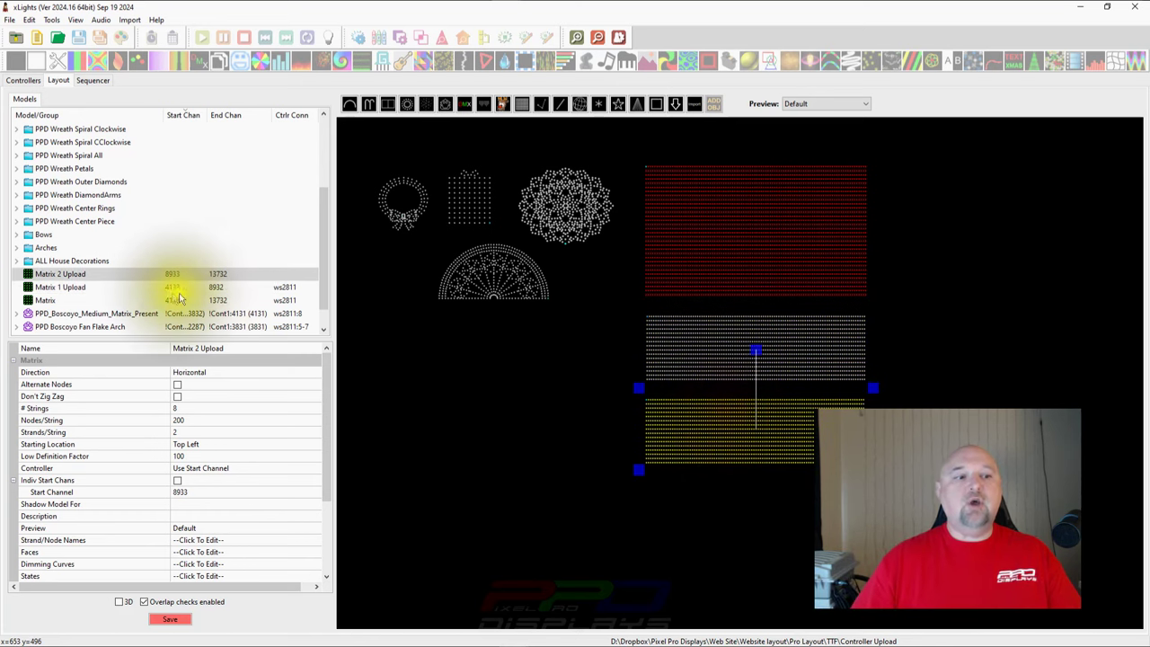
{"action": "left_click", "coordinate": [737, 239]}
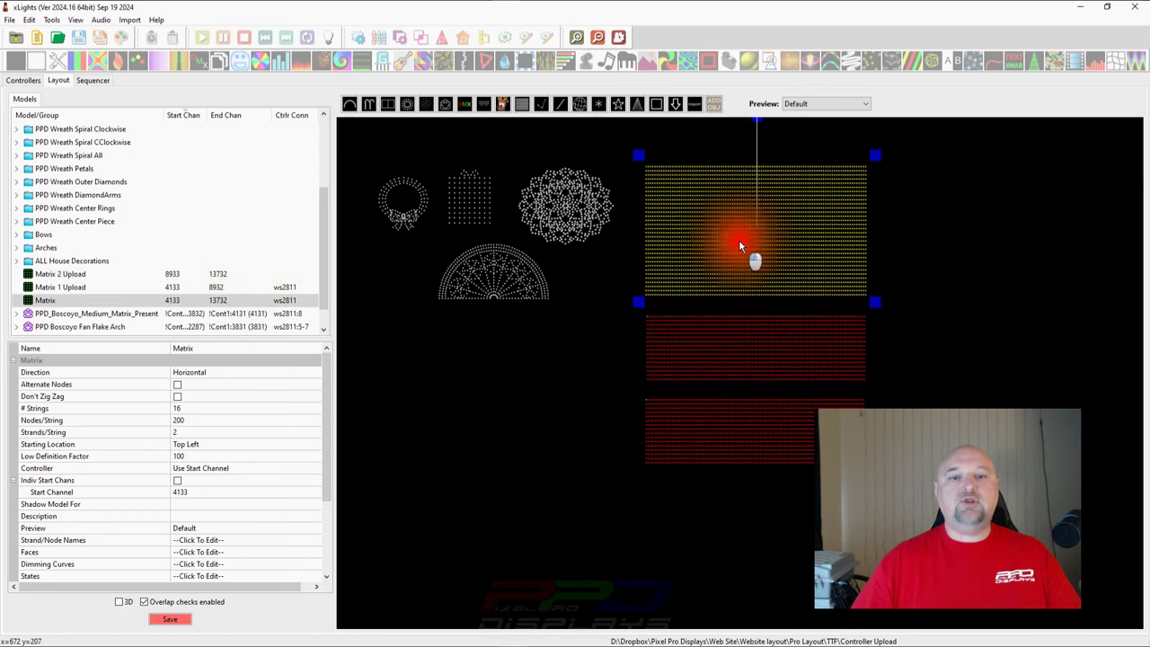
{"action": "left_click", "coordinate": [172, 286]}
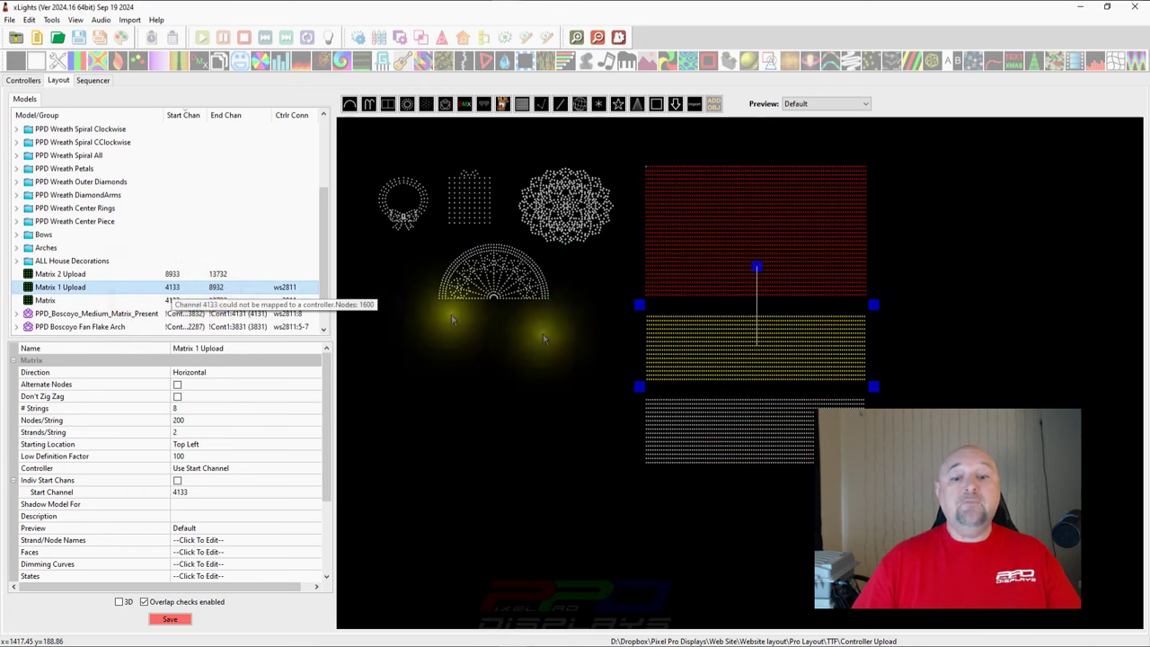
{"action": "left_click", "coordinate": [699, 239]}
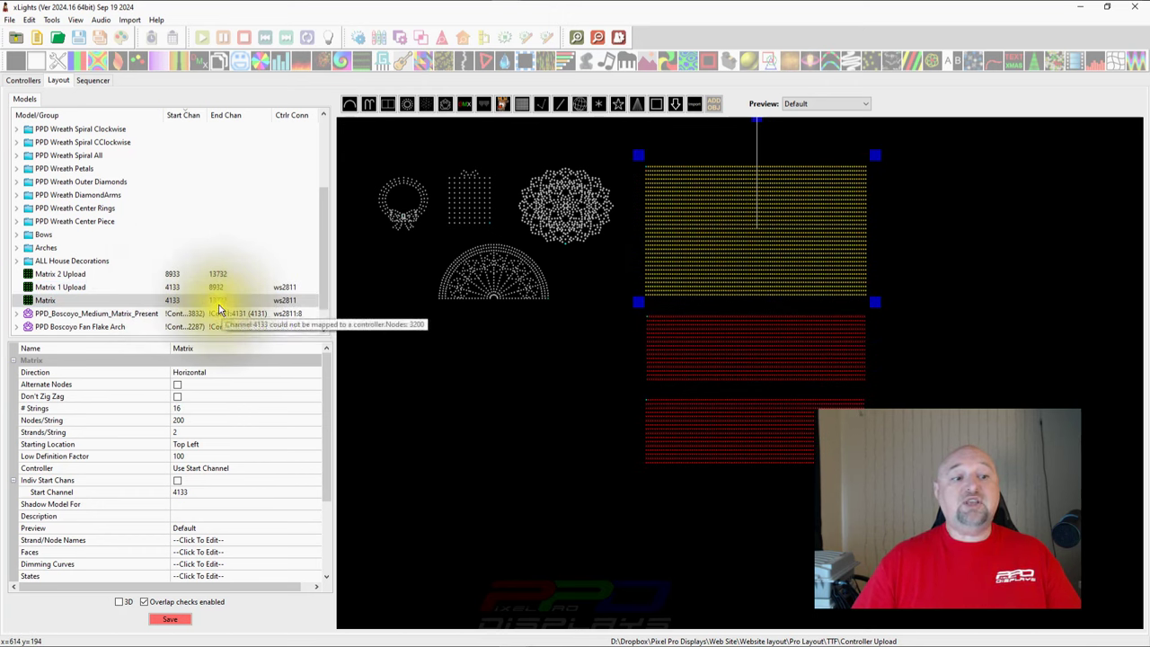
{"action": "left_click", "coordinate": [213, 274]}
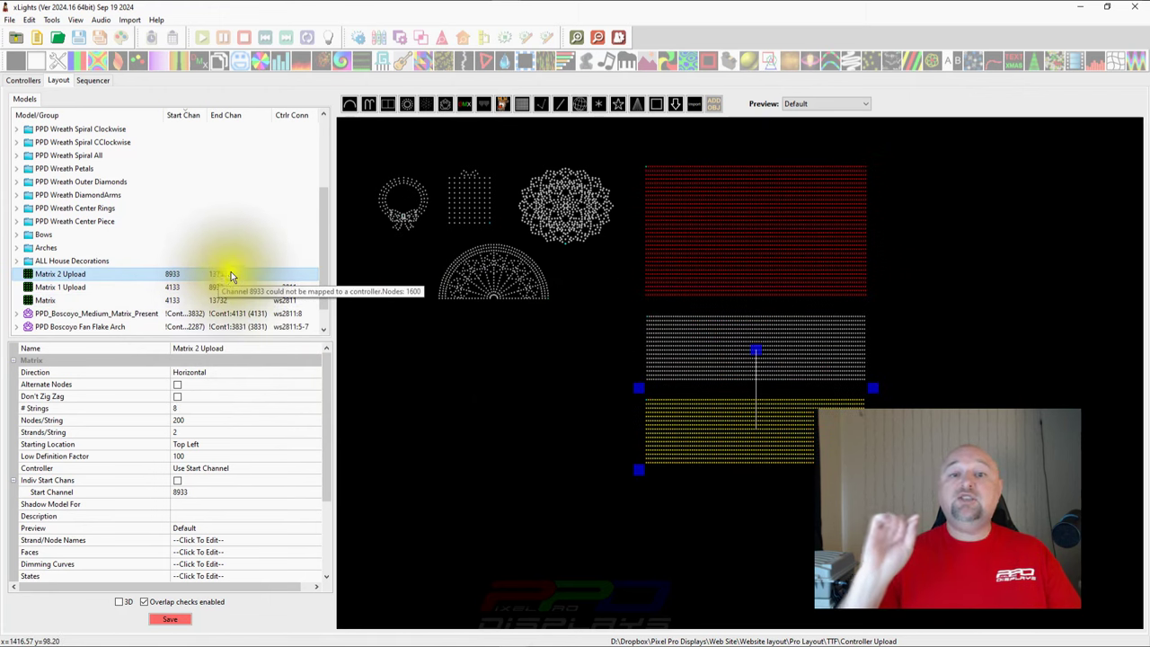
{"action": "left_click", "coordinate": [223, 287]}
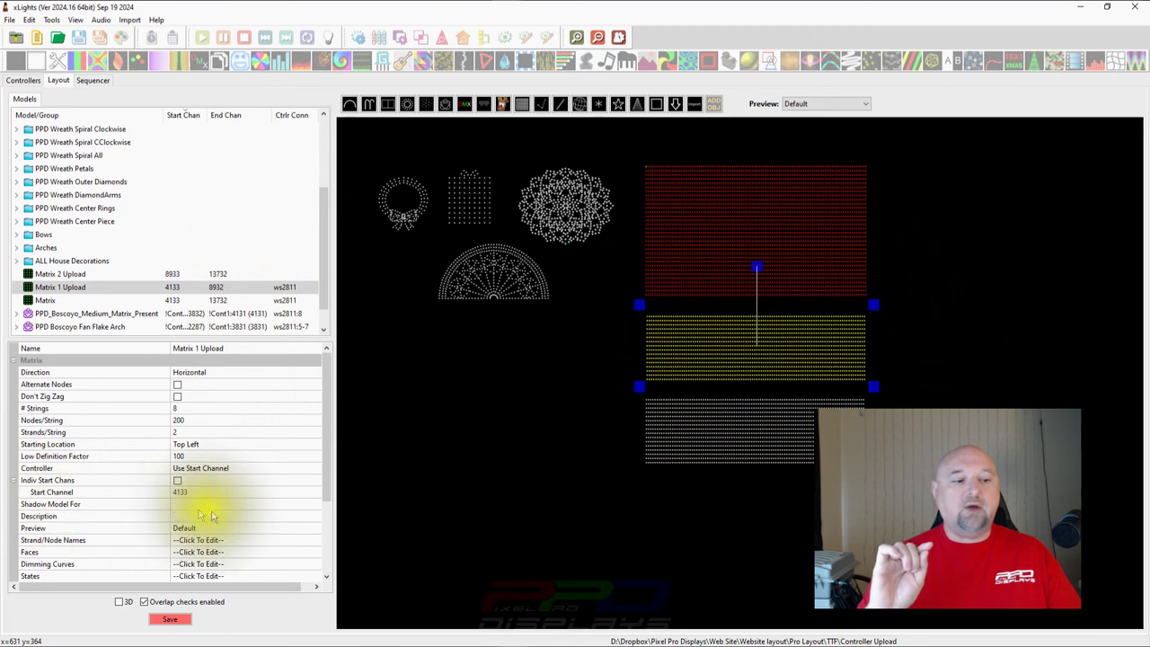
Set Matrix 1 Upload's Shadow Model For property to Matrix
{"action": "left_click", "coordinate": [192, 511]}
{"action": "left_click", "coordinate": [193, 511]}
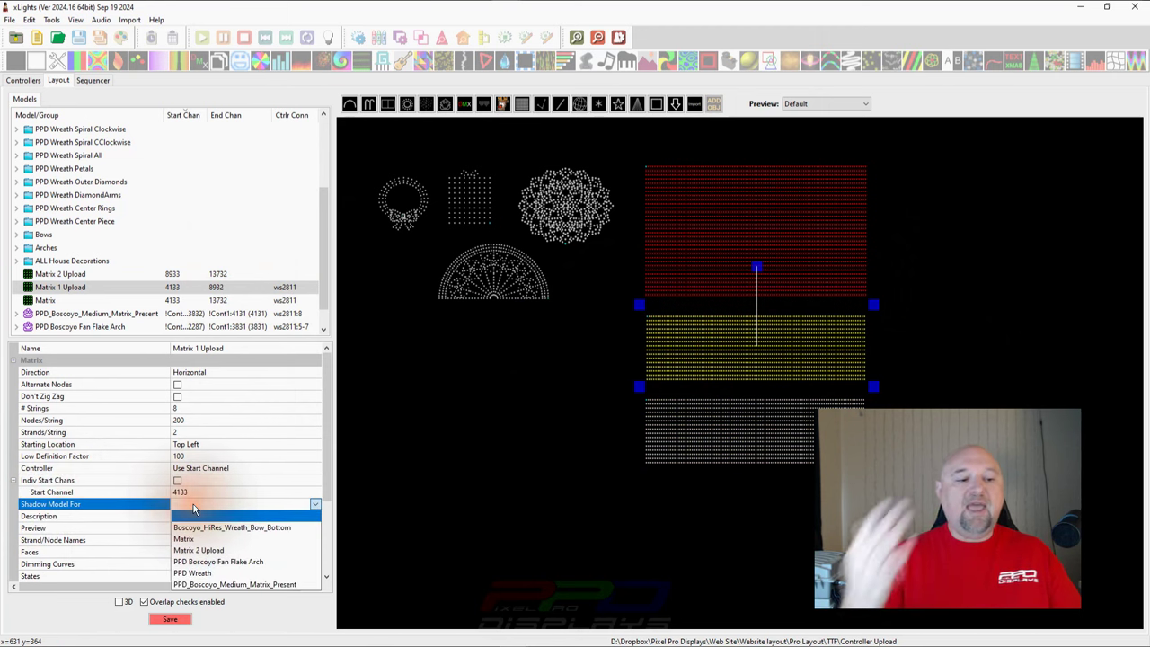
{"action": "left_click", "coordinate": [184, 538]}
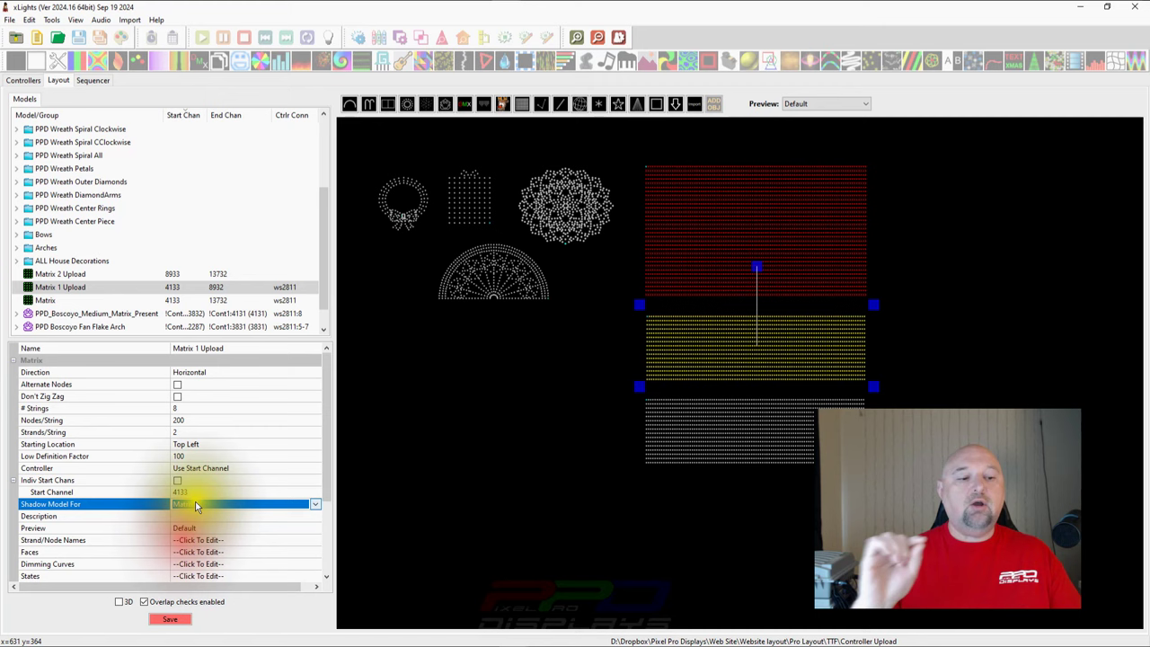
Set Matrix 2 Upload's Shadow Model For to Matrix, then clear the selection
{"action": "left_click", "coordinate": [689, 444]}
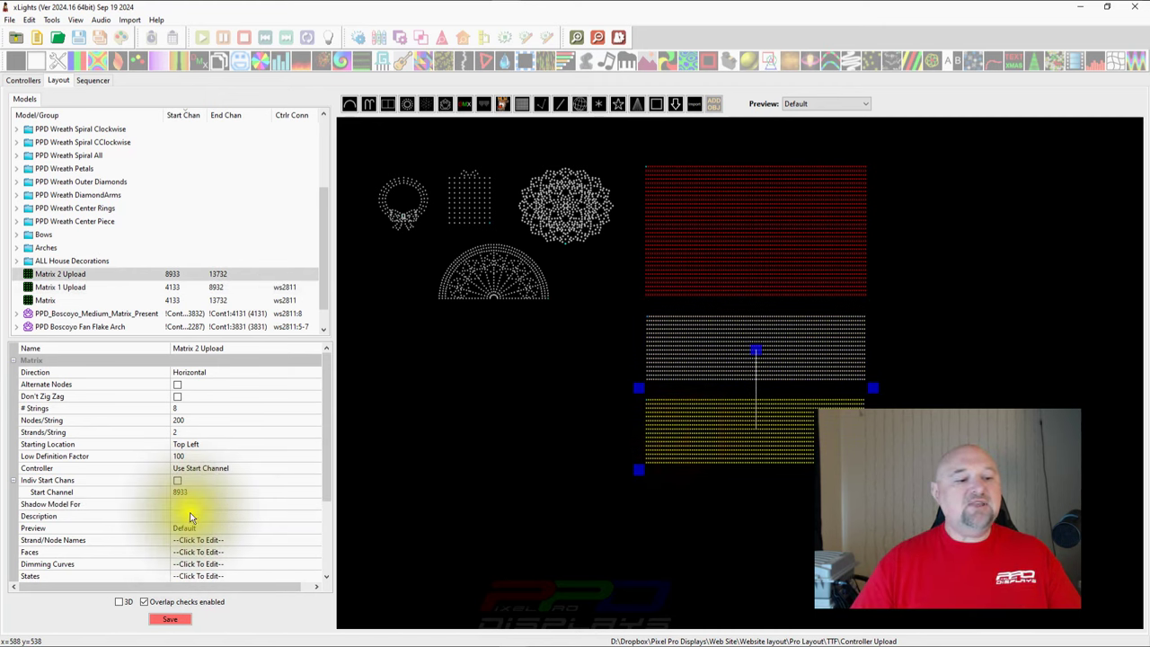
{"action": "left_click", "coordinate": [190, 505]}
{"action": "left_click", "coordinate": [191, 506]}
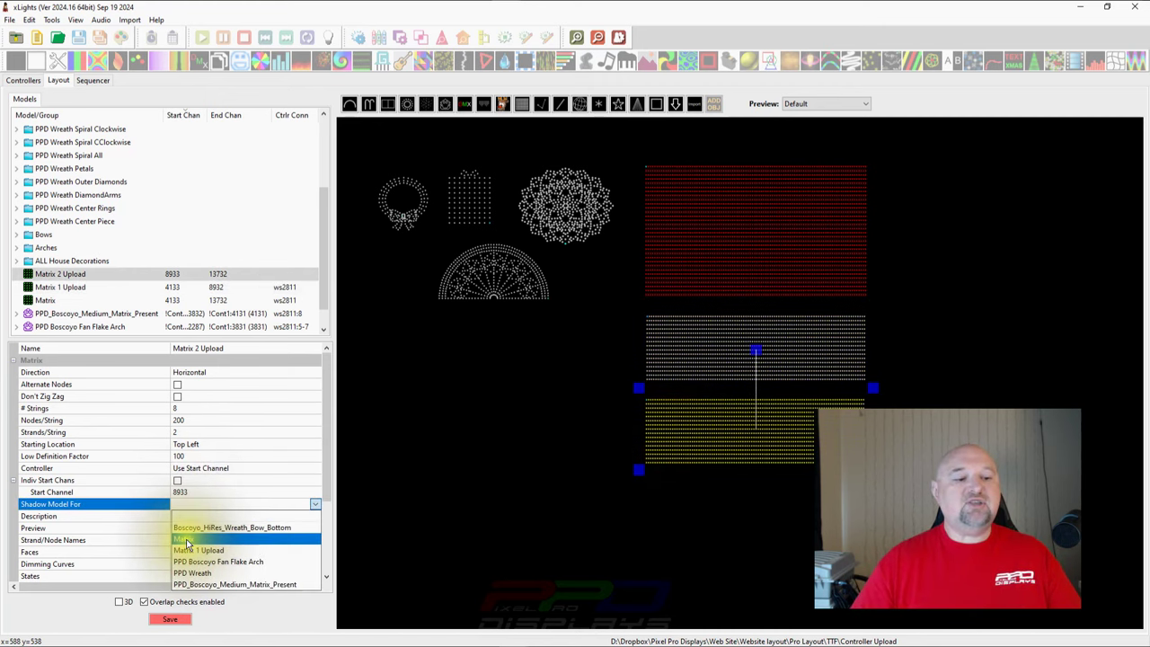
{"action": "left_click", "coordinate": [185, 539]}
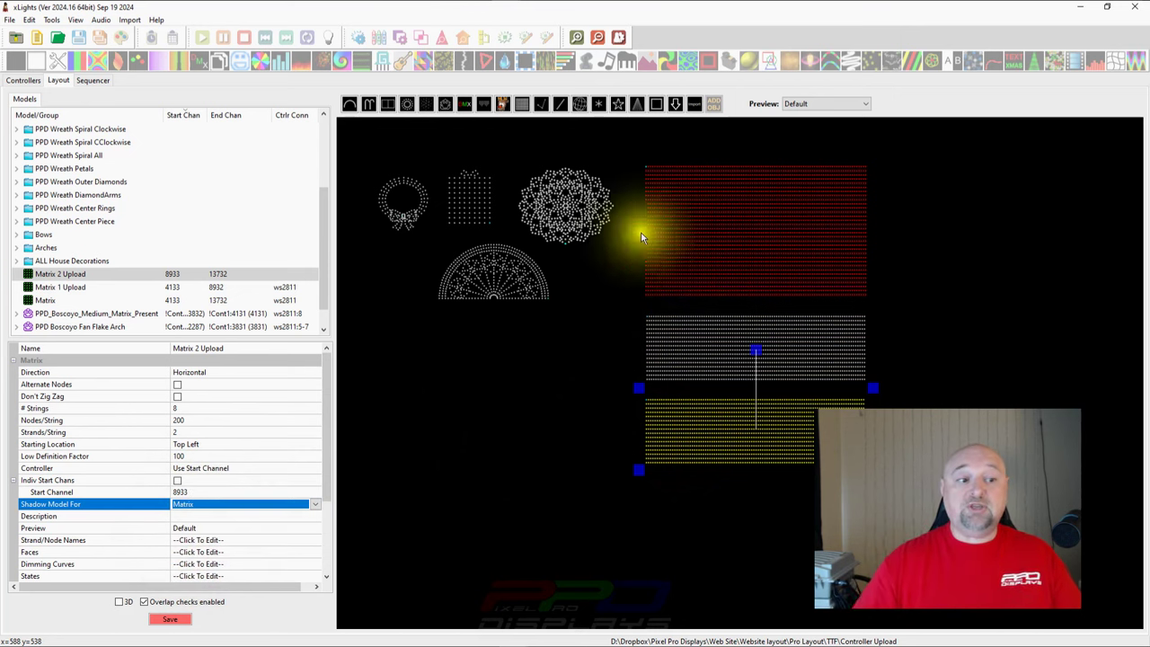
{"action": "left_click", "coordinate": [693, 329]}
{"action": "left_click_drag", "start_coordinate": [581, 293], "coordinate": [1062, 282]}
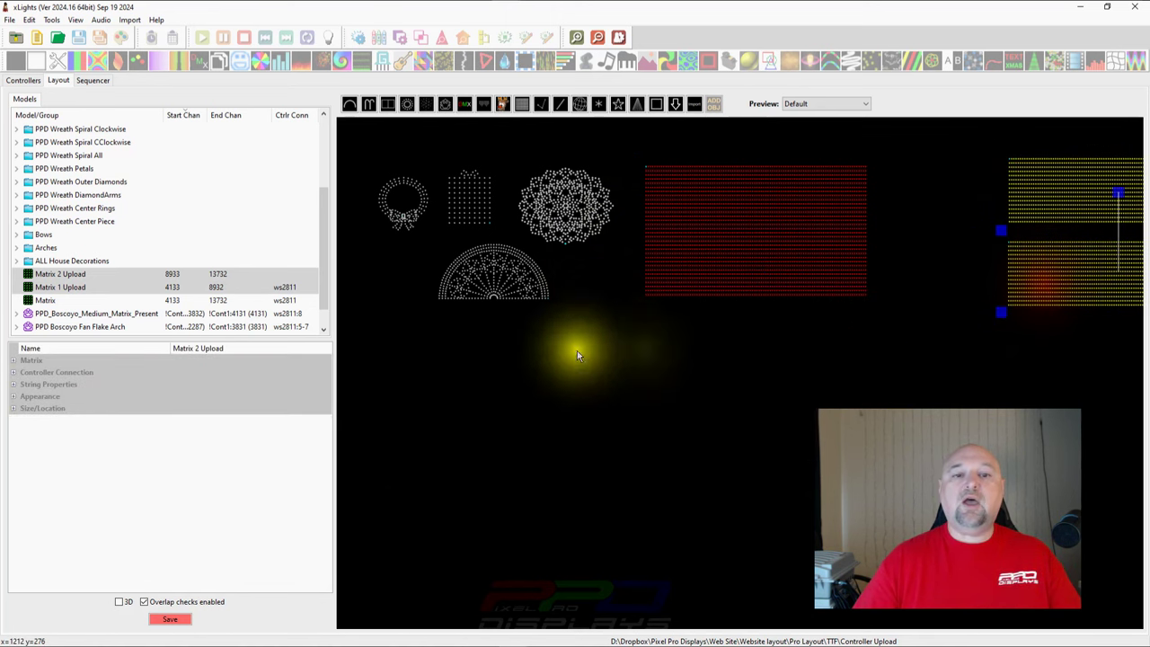
{"action": "left_click_drag", "start_coordinate": [607, 363], "coordinate": [698, 347]}
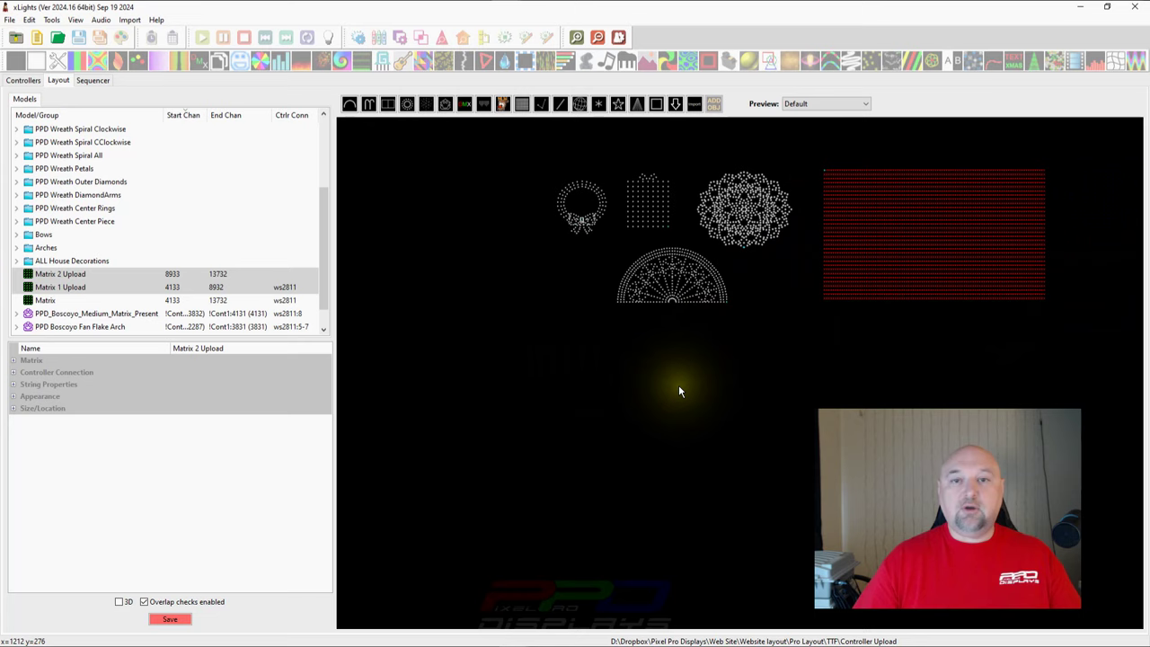
On Cont1, map Matrix 1 Upload's eight strings onto Pixel Ports 9–16
{"action": "left_click", "coordinate": [23, 80]}
{"action": "double_click", "coordinate": [169, 171]}
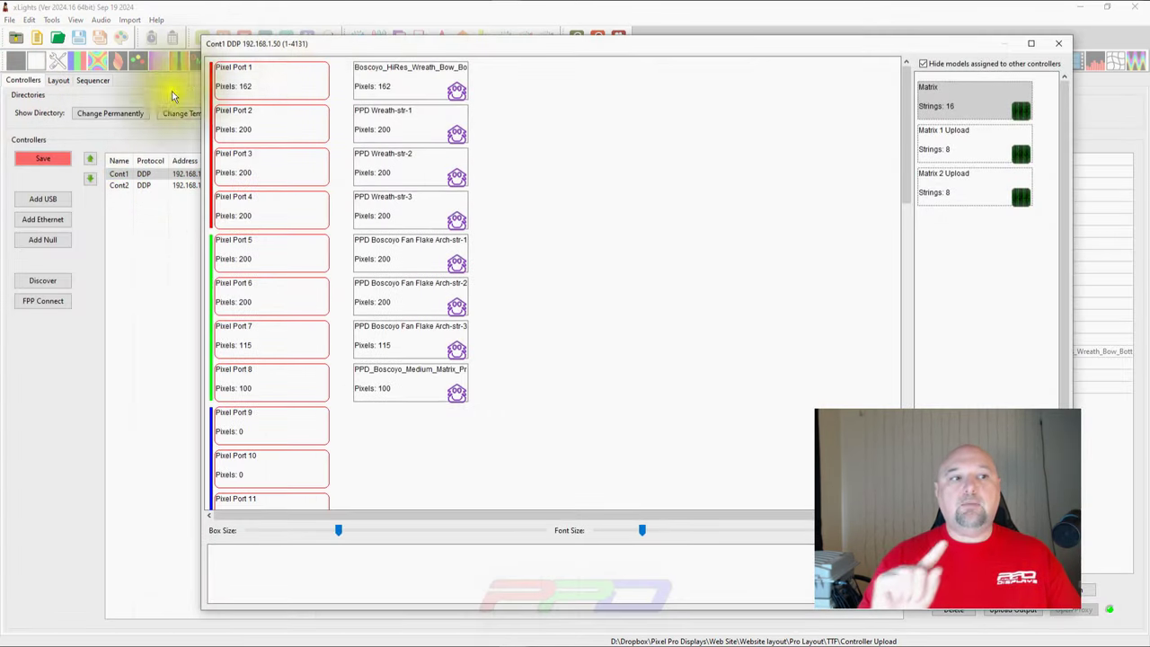
{"action": "right_click", "coordinate": [971, 136]}
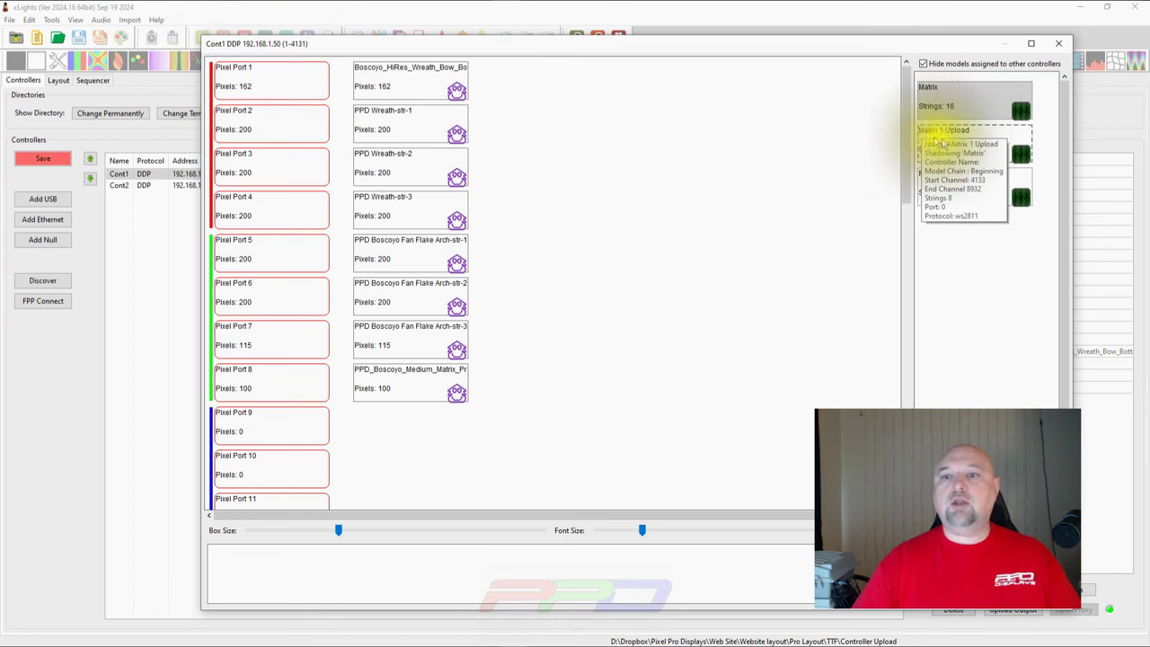
{"action": "left_click", "coordinate": [937, 149]}
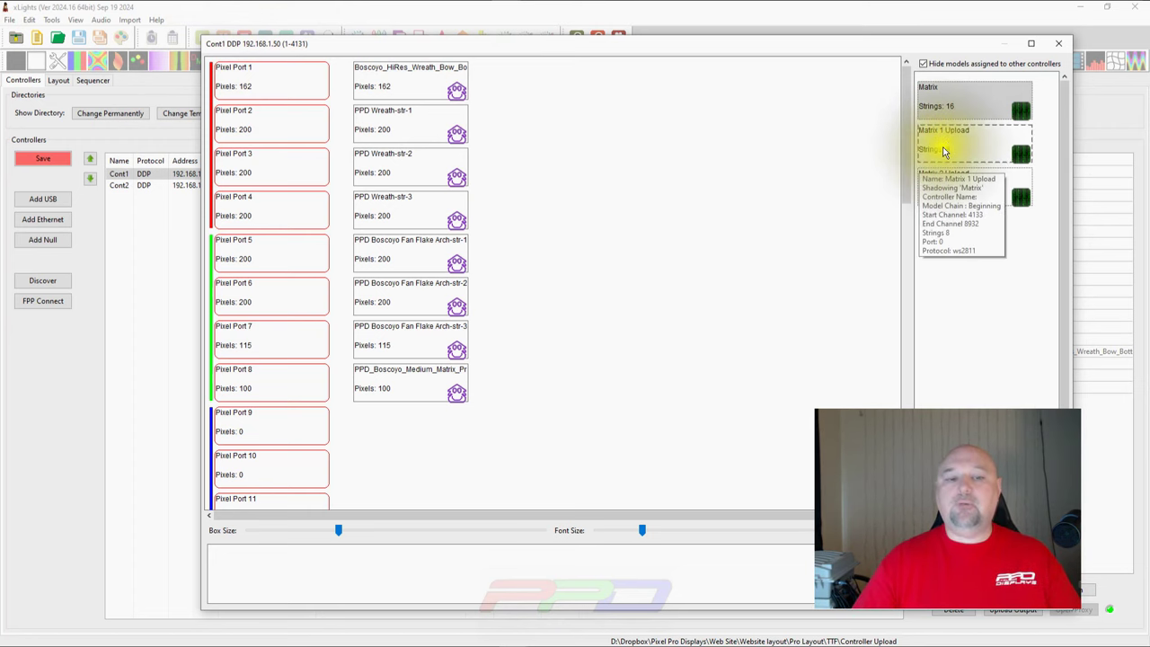
{"action": "left_click_drag", "start_coordinate": [949, 148], "coordinate": [375, 417]}
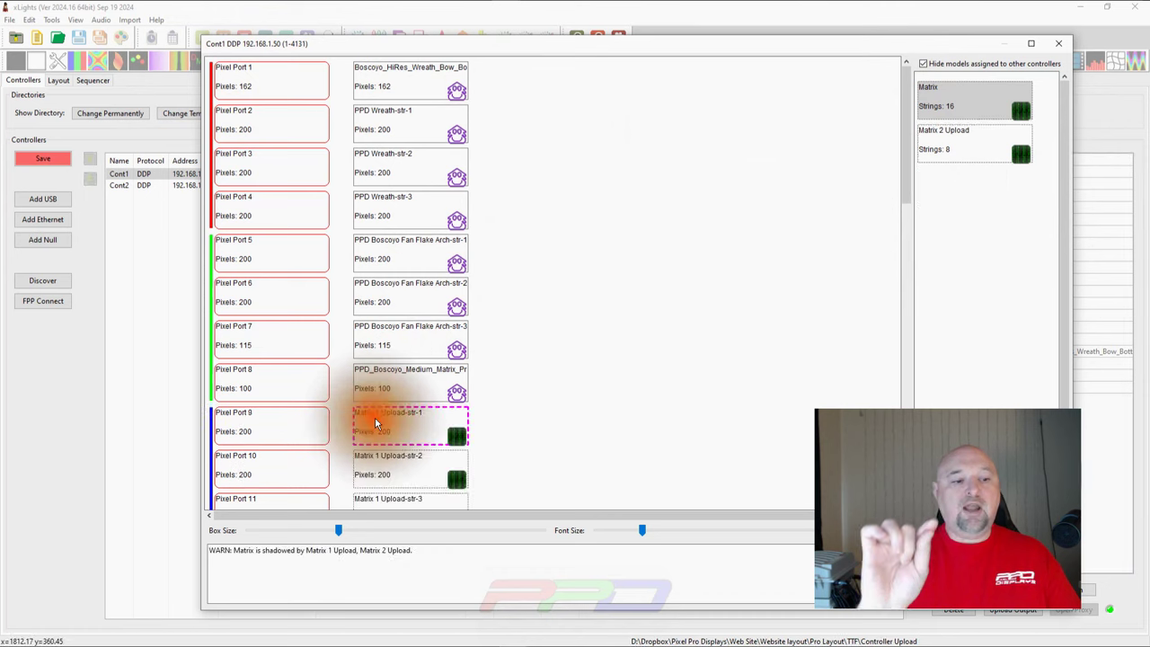
{"action": "scroll", "coordinate": [373, 365], "scroll_direction": "down", "scroll_amount": 5}
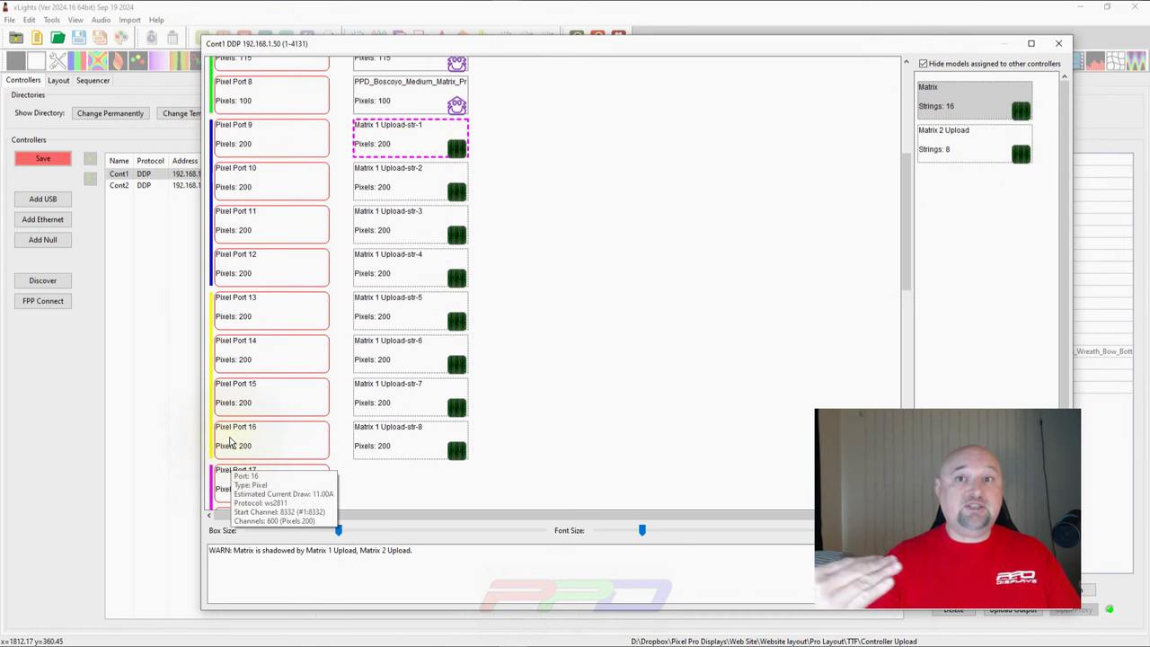
{"action": "left_click", "coordinate": [1058, 44]}
Save, then map Matrix 2 Upload onto Cont2's Pixel Ports 1–8 and close the mapping
{"action": "left_click", "coordinate": [42, 158]}
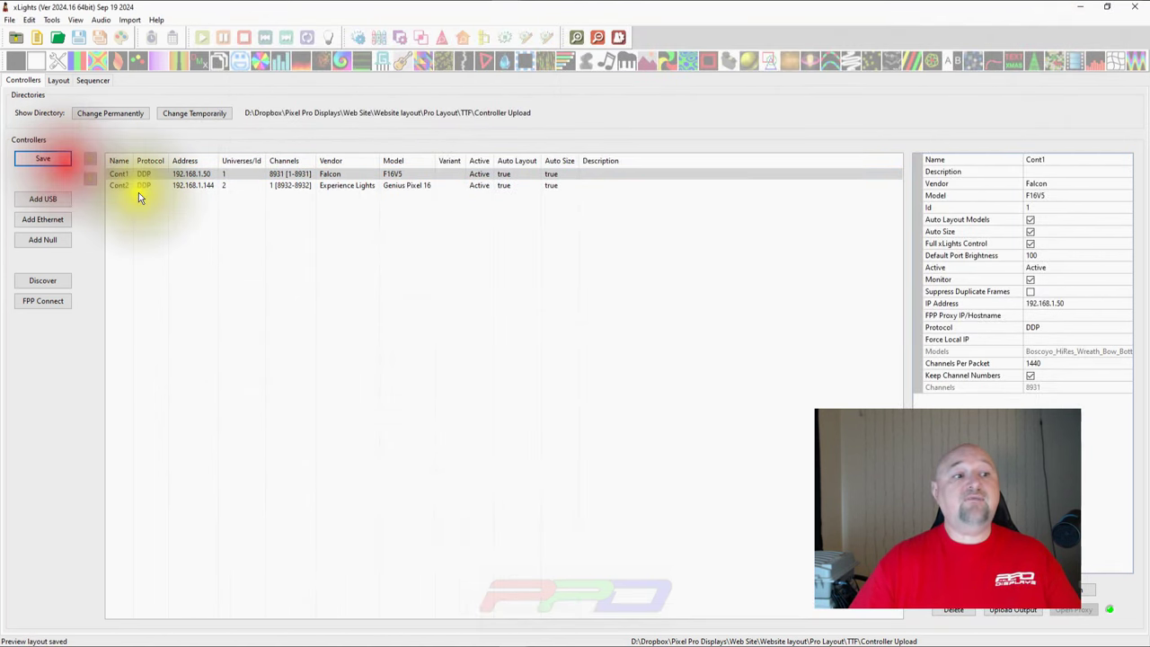
{"action": "double_click", "coordinate": [140, 185]}
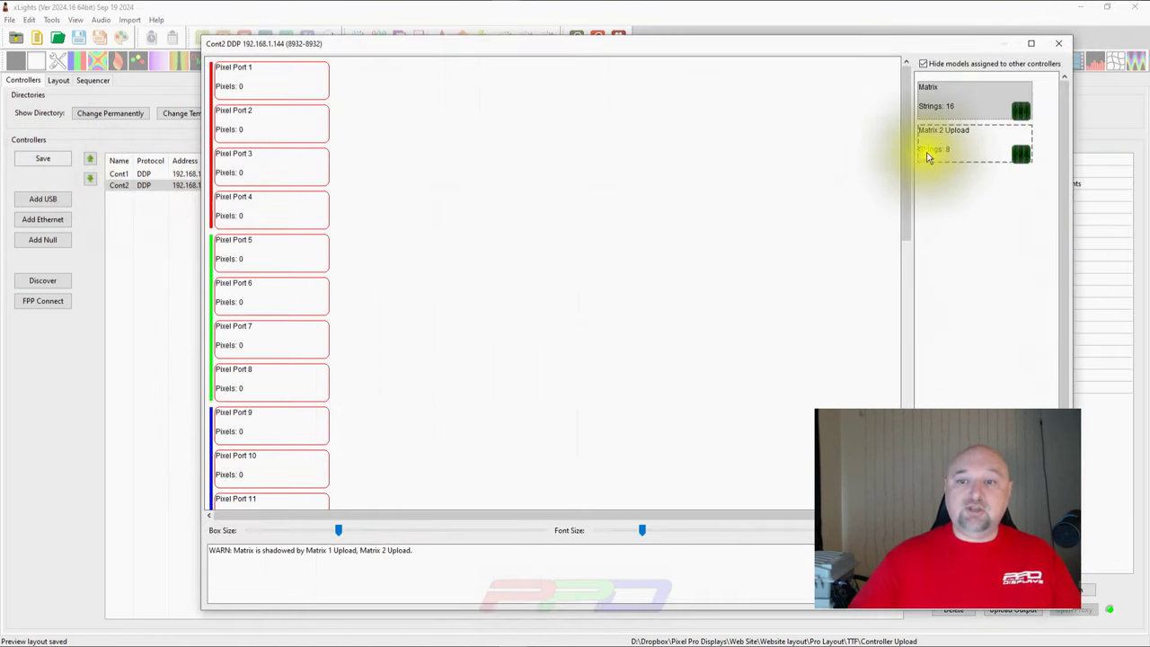
{"action": "mouse_move", "coordinate": [951, 153]}
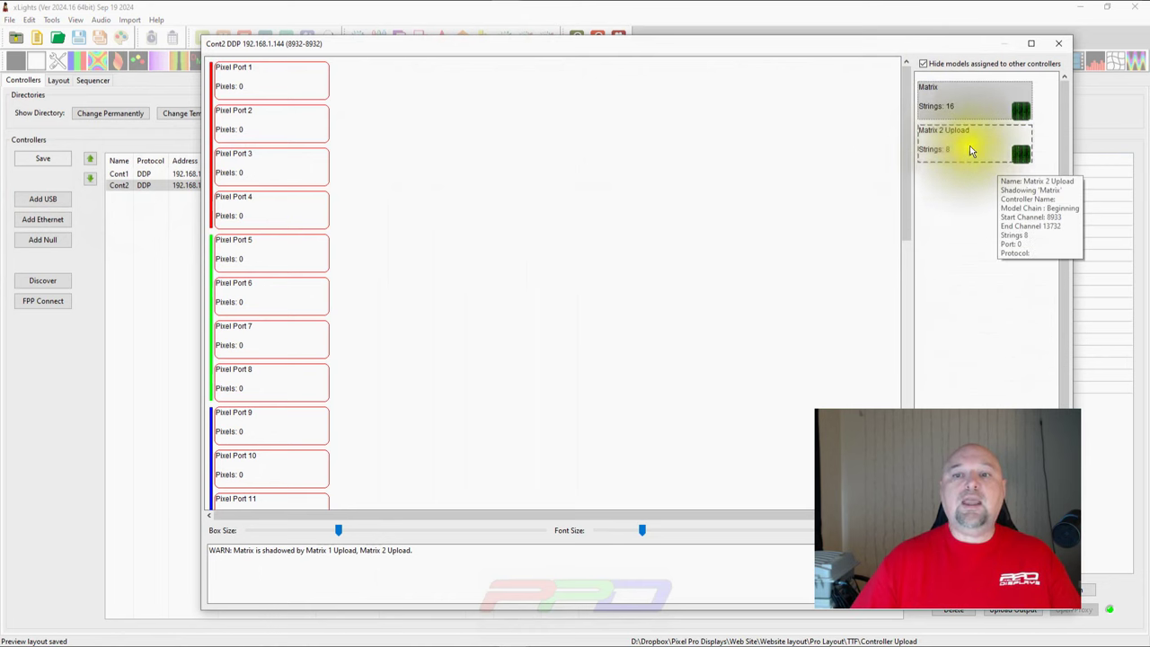
{"action": "left_click_drag", "start_coordinate": [971, 151], "coordinate": [364, 87]}
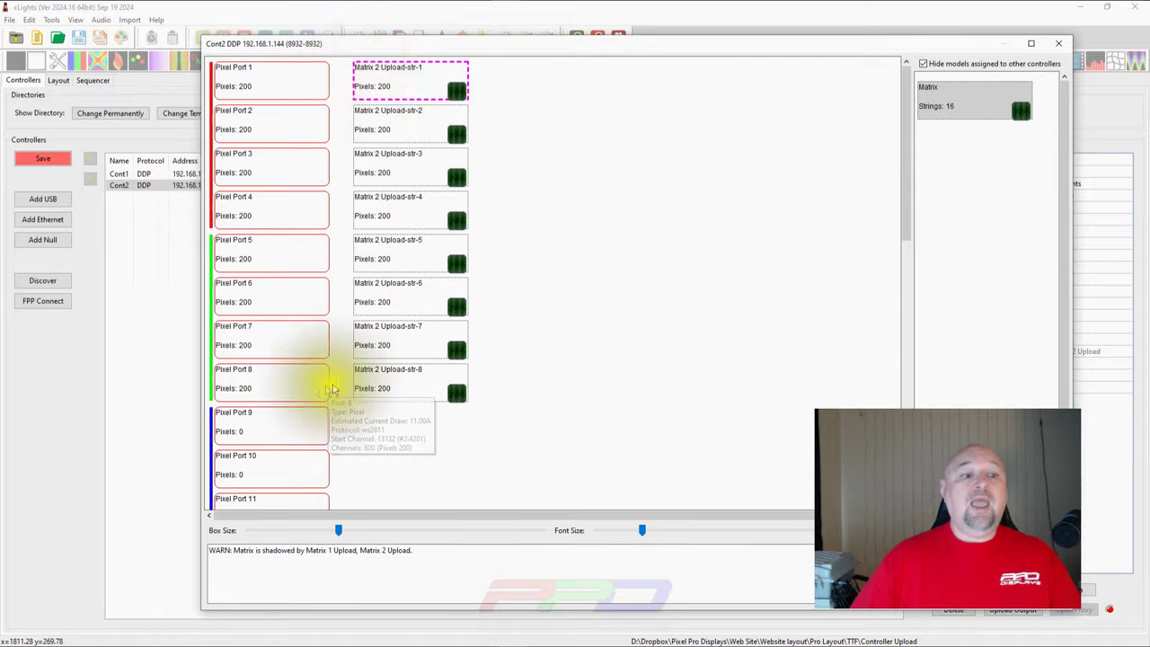
{"action": "mouse_move", "coordinate": [250, 314]}
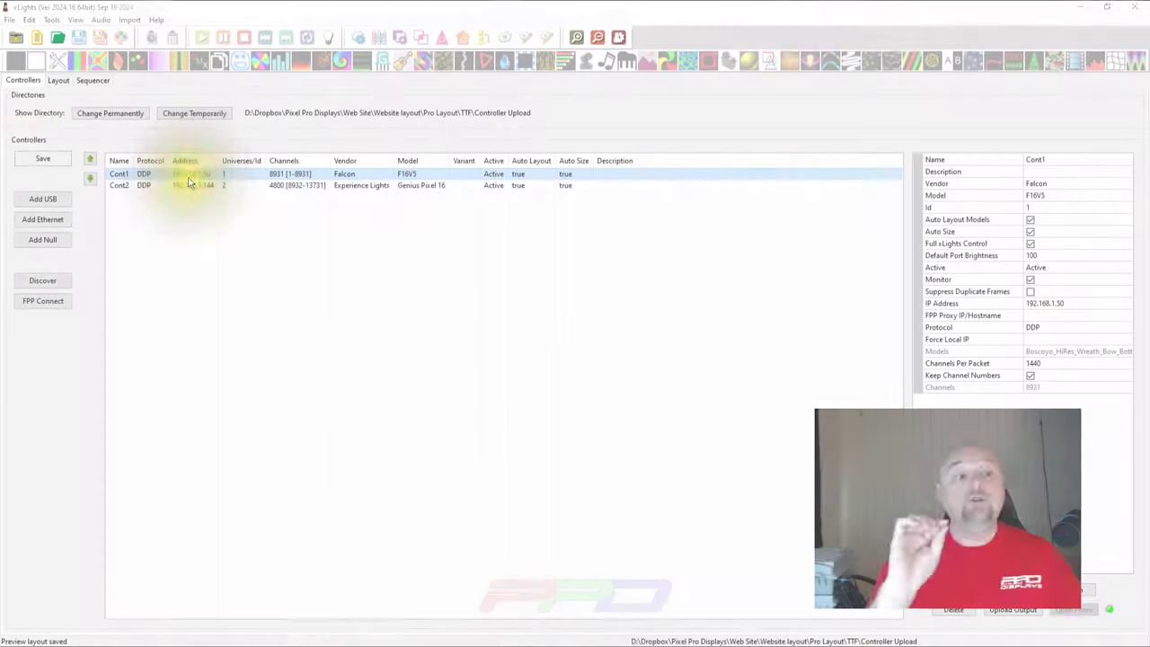
{"action": "left_click", "coordinate": [188, 176]}
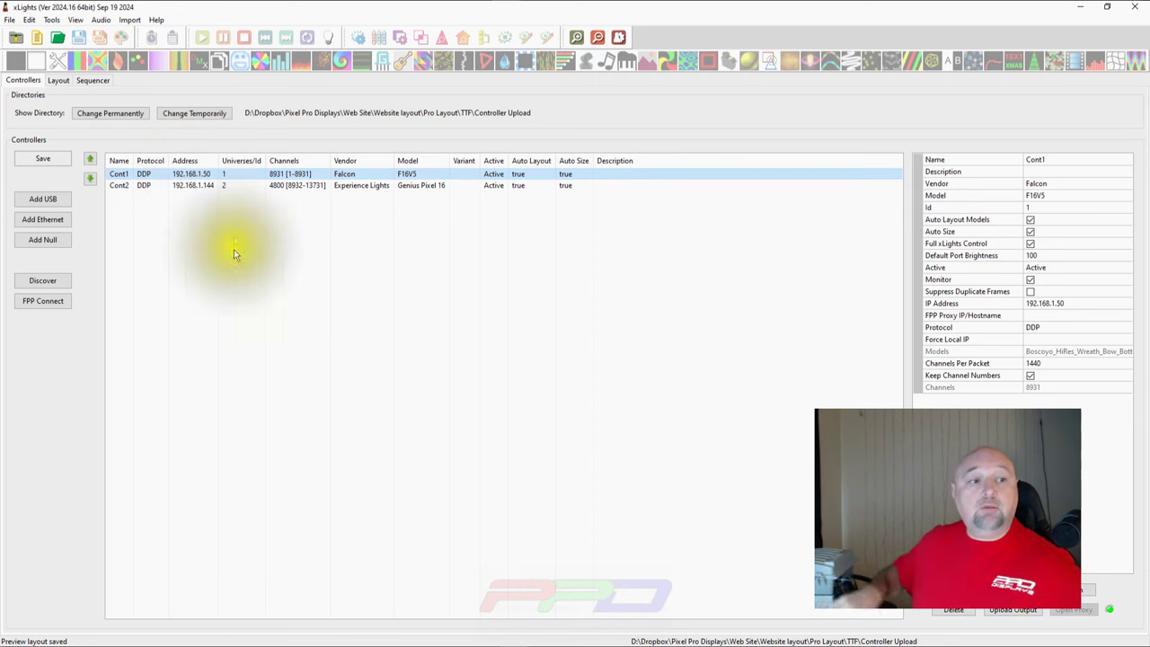
{"action": "left_click", "coordinate": [215, 186], "text": "shift"}
{"action": "left_click", "coordinate": [215, 186]}
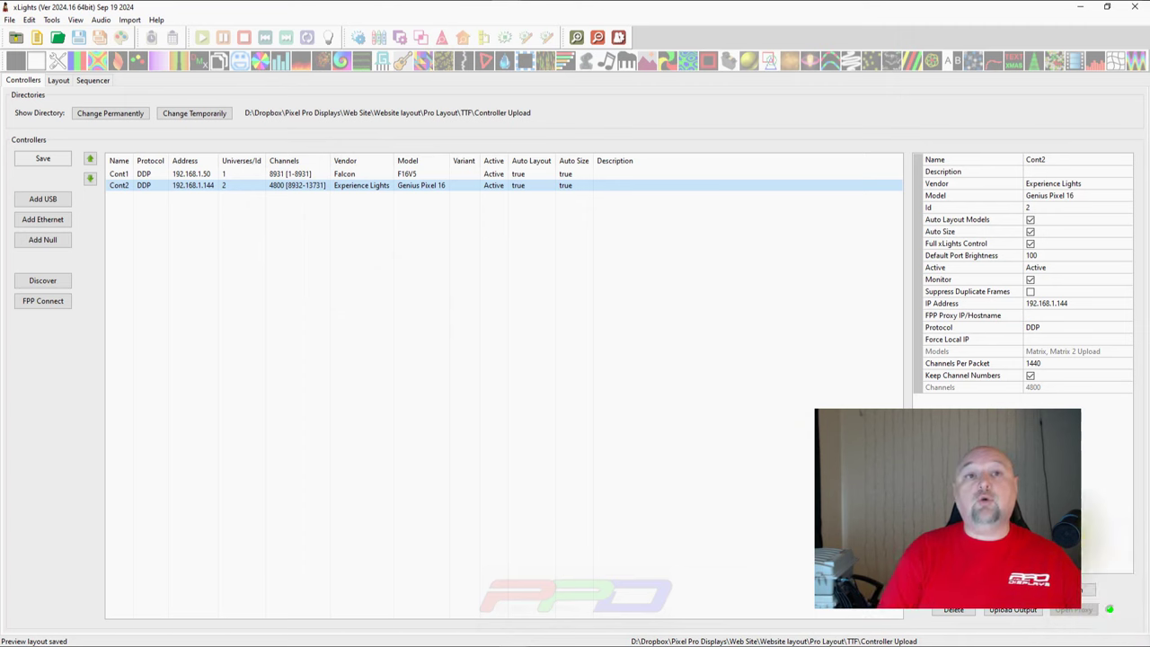
{"action": "left_click", "coordinate": [563, 177]}
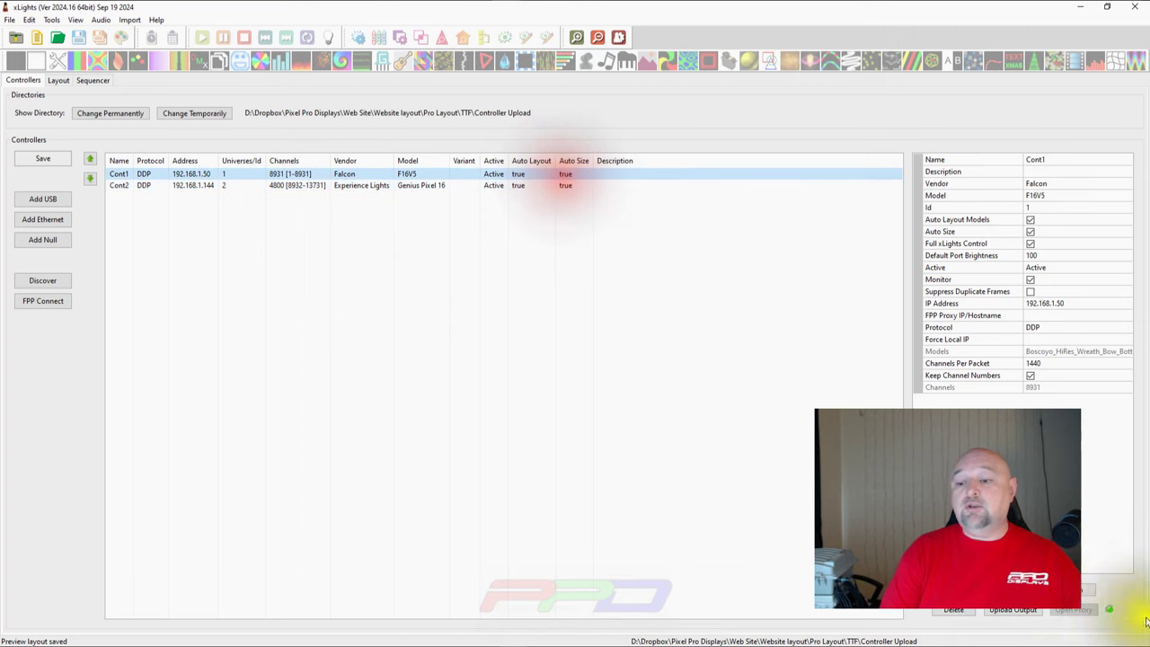
{"action": "left_click", "coordinate": [286, 189]}
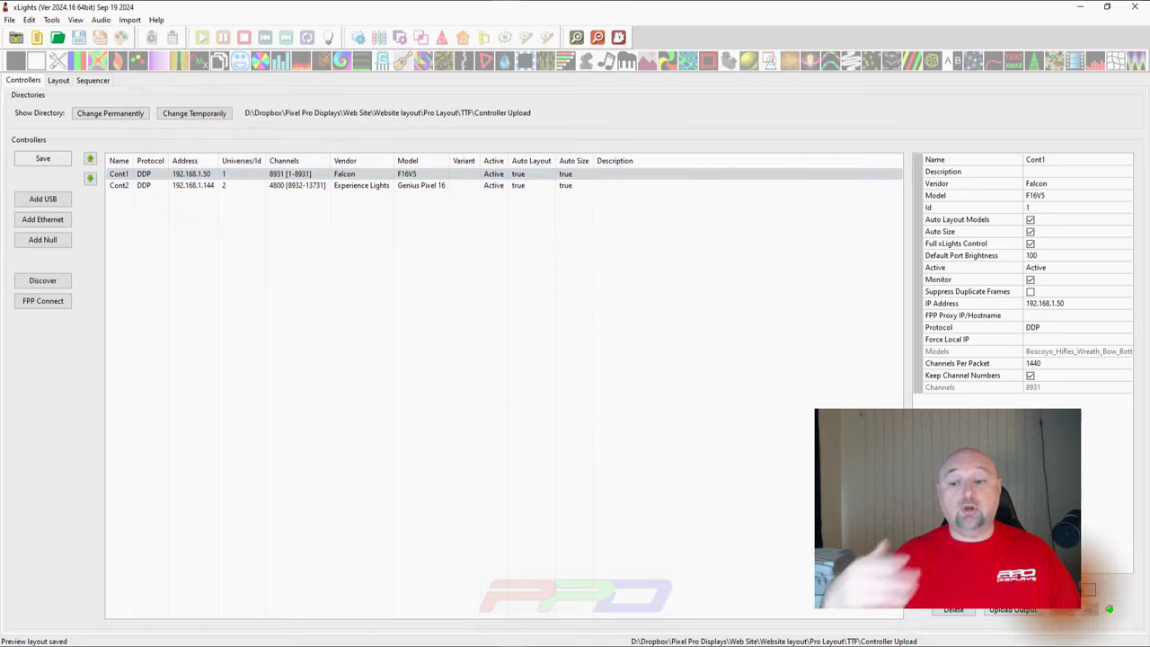
{"action": "left_click", "coordinate": [1087, 591]}
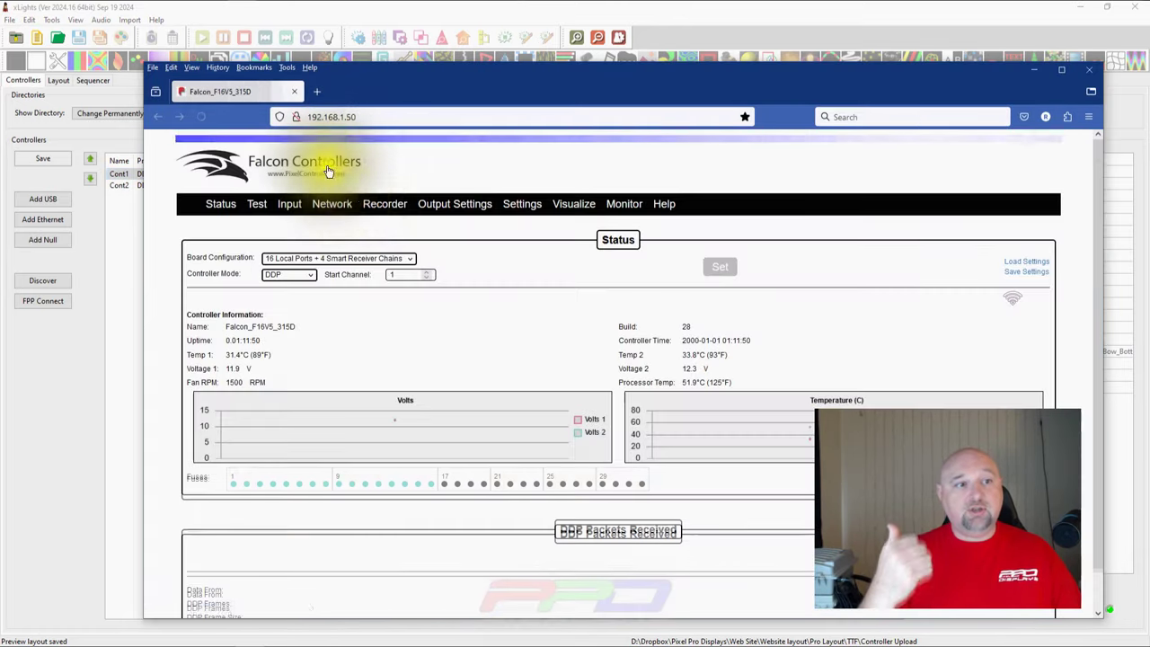
{"action": "mouse_move", "coordinate": [453, 205]}
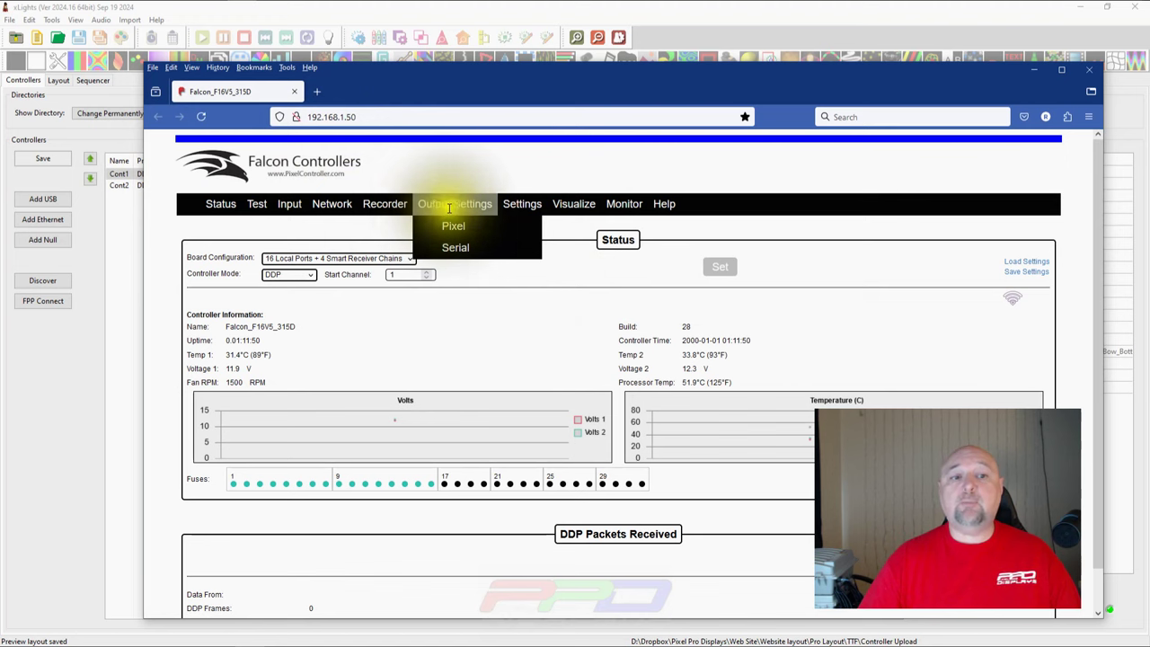
{"action": "left_click", "coordinate": [453, 225]}
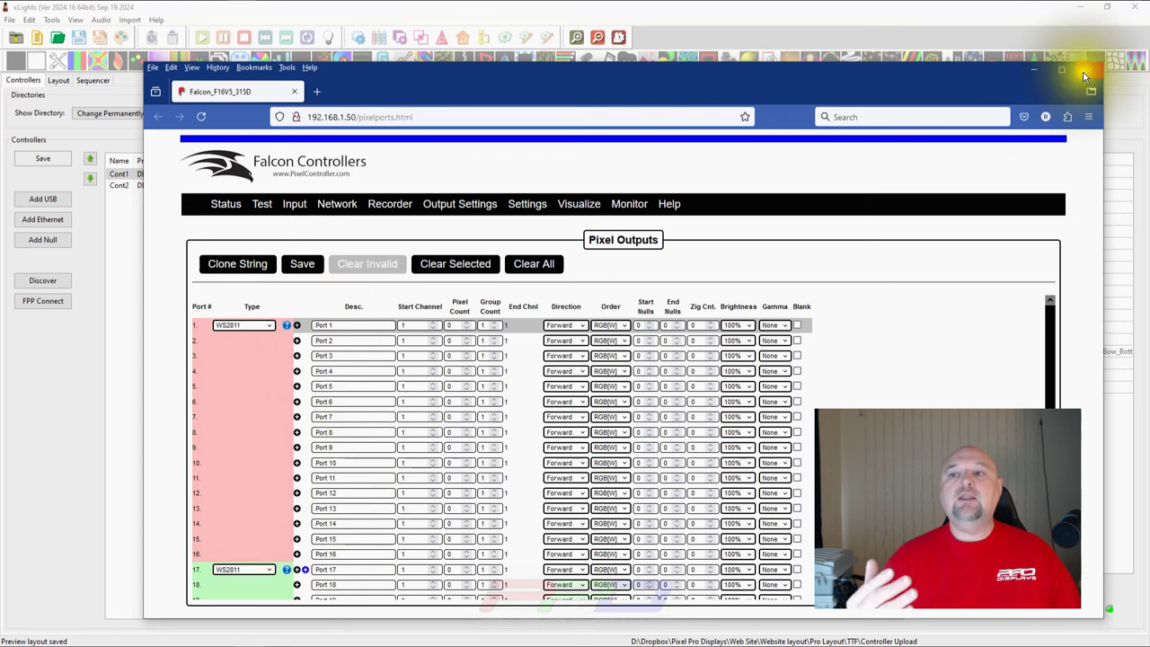
Close the Falcon web page and open the Genius Cont2 controller's outputs page
{"action": "left_click", "coordinate": [1047, 24]}
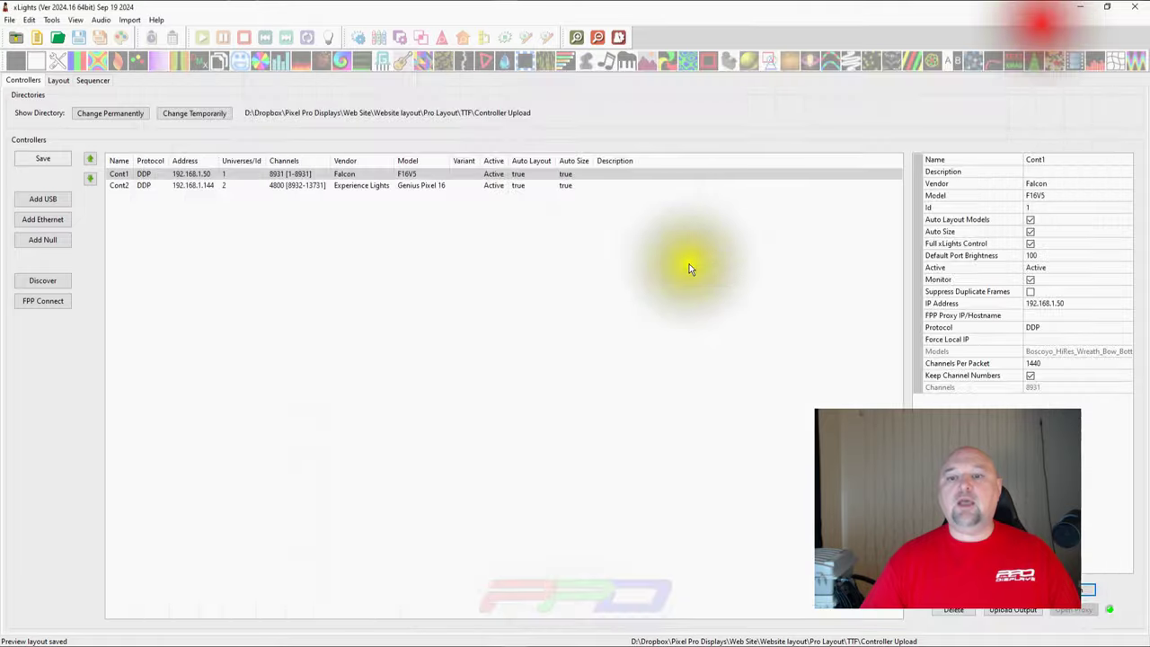
{"action": "left_click", "coordinate": [301, 185]}
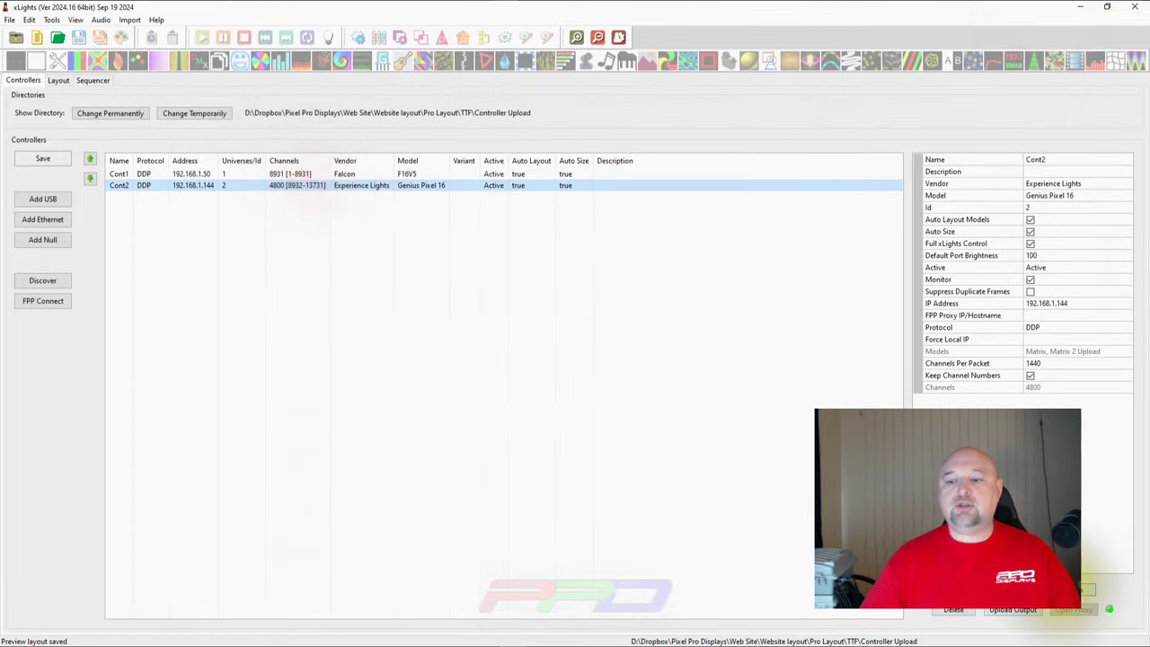
{"action": "double_click", "coordinate": [301, 185]}
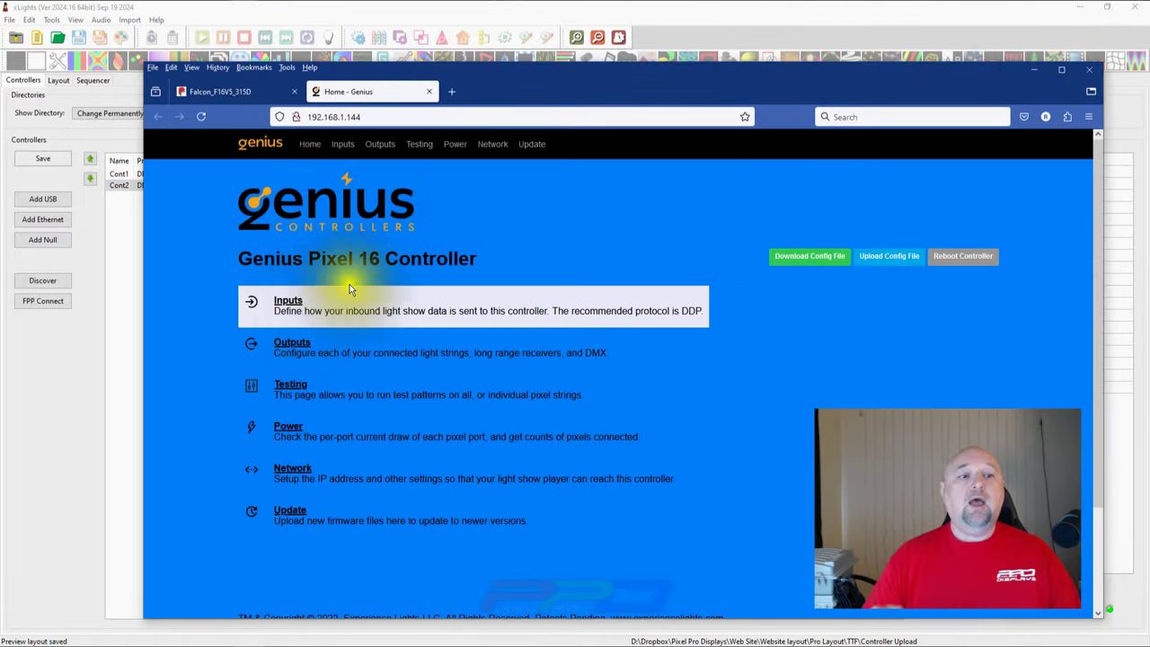
{"action": "left_click", "coordinate": [379, 146]}
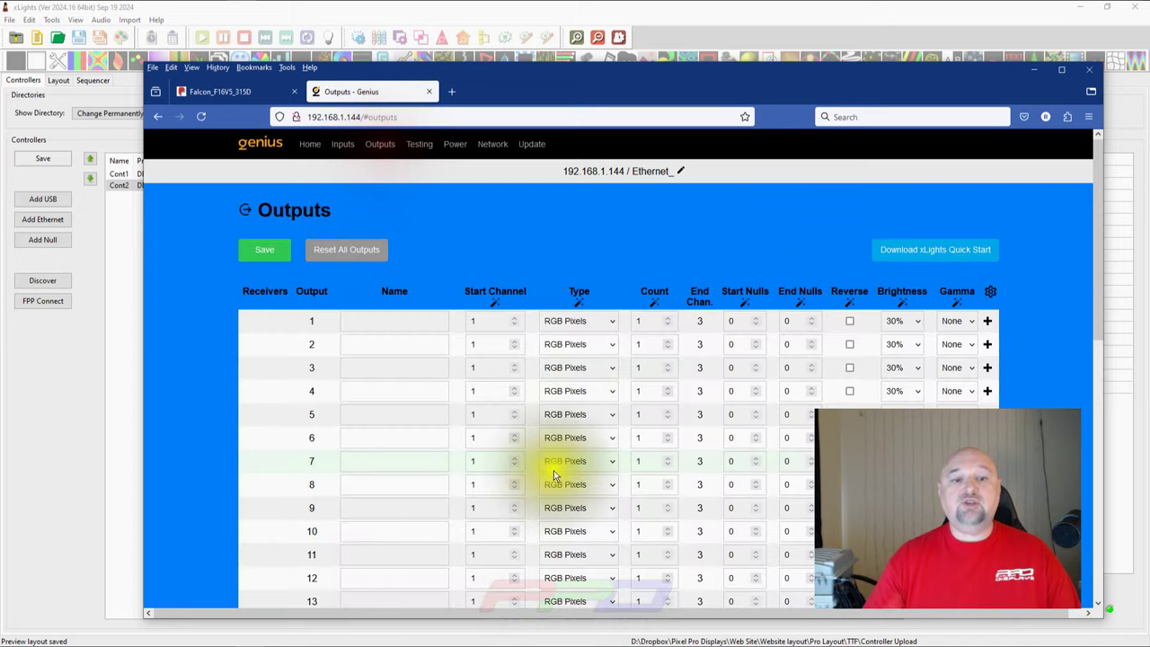
Review the Genius outputs table, then return to the xLights controller list
{"action": "scroll", "coordinate": [517, 414], "scroll_direction": "down", "scroll_amount": 3}
{"action": "scroll", "coordinate": [347, 449], "scroll_direction": "up", "scroll_amount": 3}
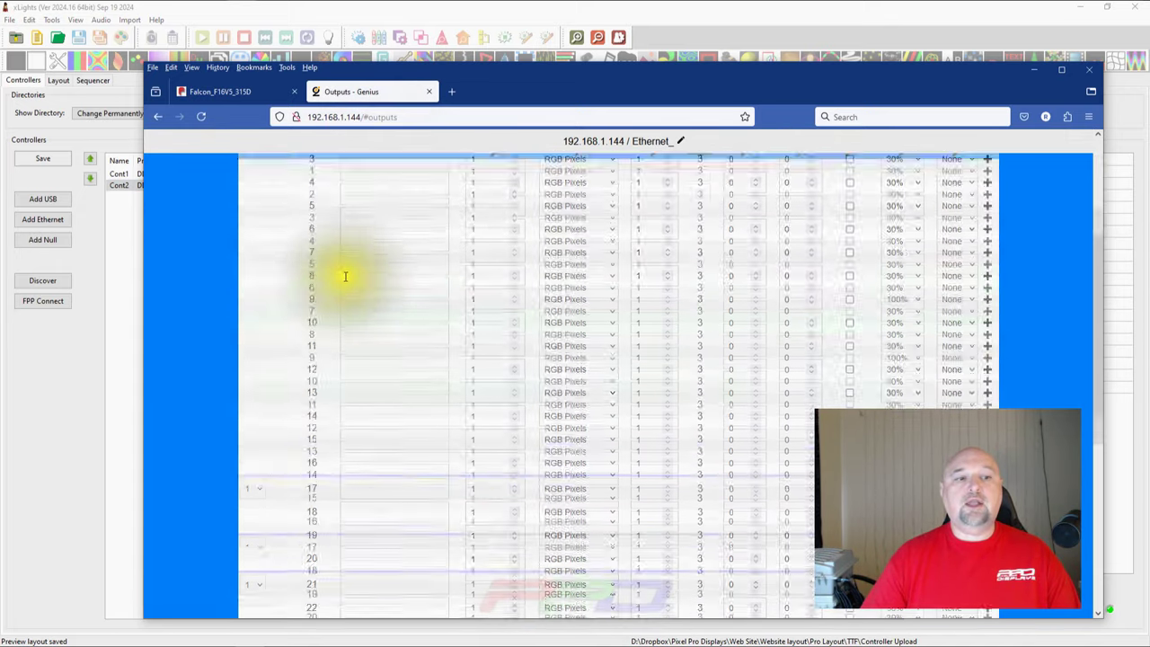
{"action": "scroll", "coordinate": [343, 422], "scroll_direction": "down", "scroll_amount": 3}
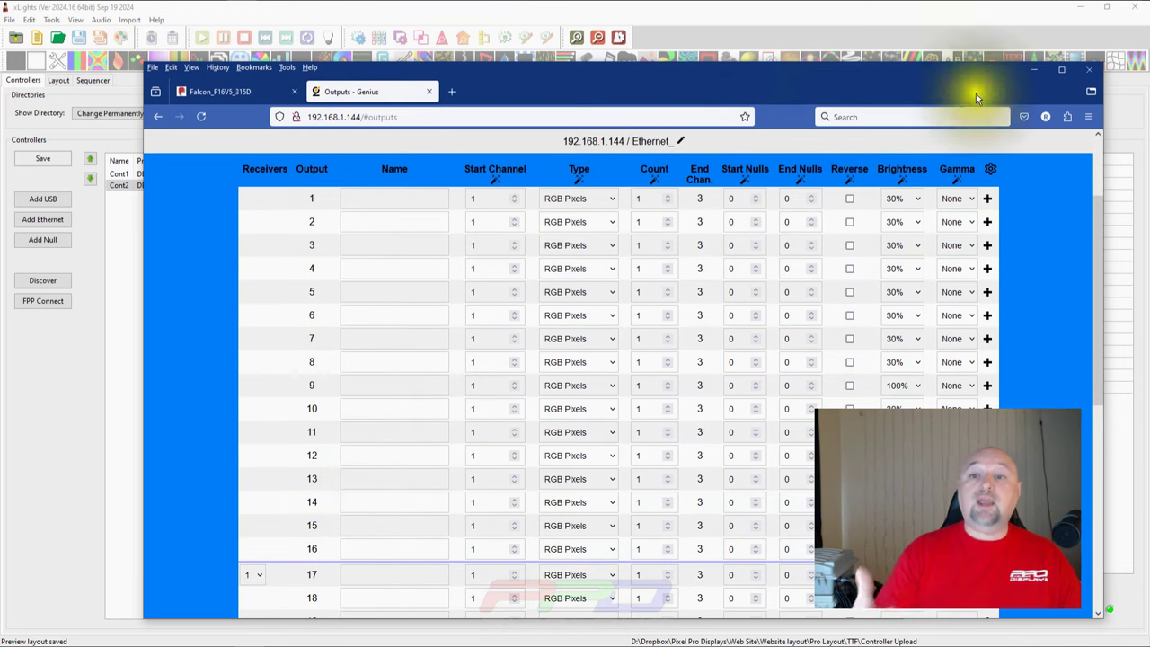
{"action": "left_click", "coordinate": [620, 58]}
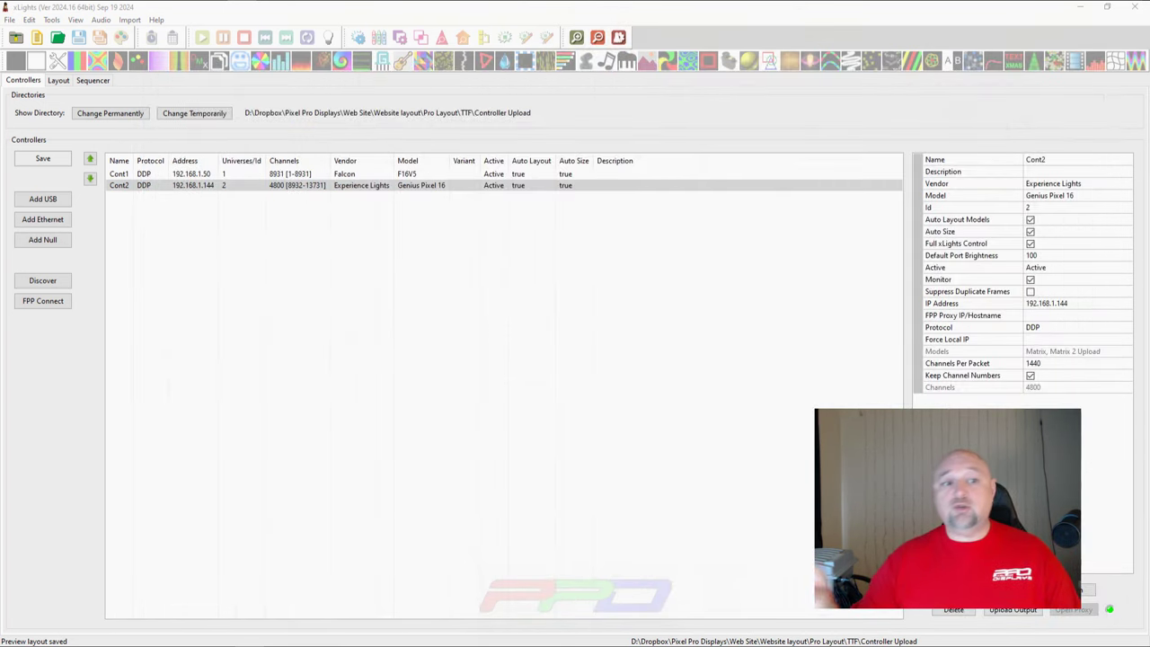
Upload the output configuration to the Falcon controller Cont1, then select the Genius controller Cont2
{"action": "left_click", "coordinate": [211, 173]}
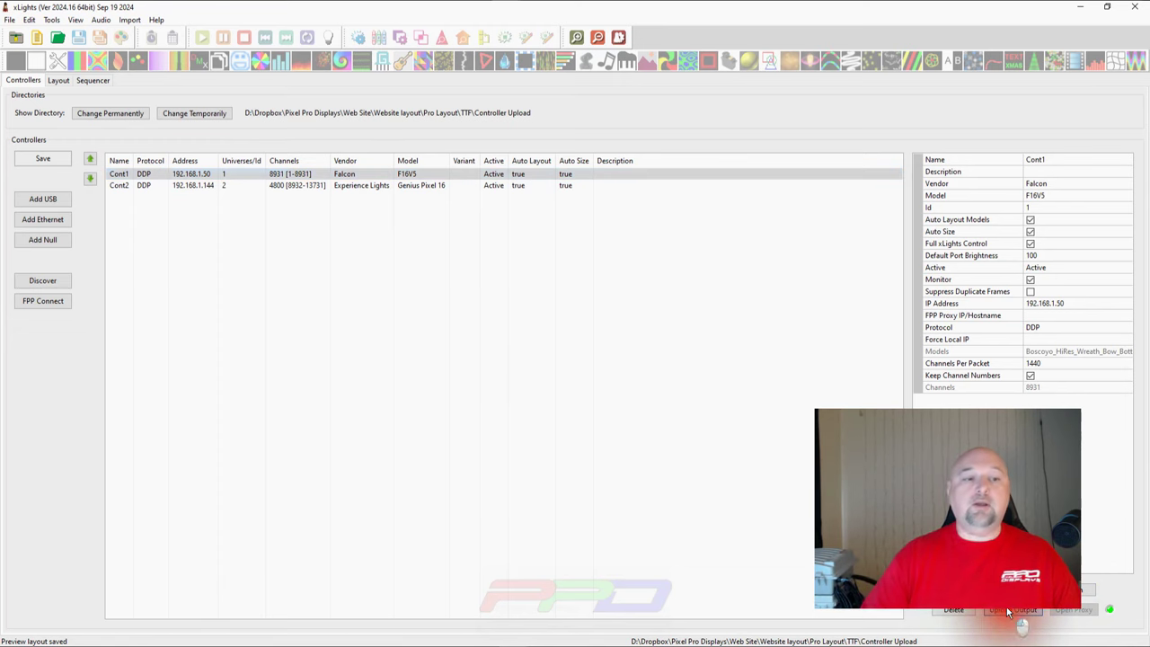
{"action": "left_click", "coordinate": [1008, 611]}
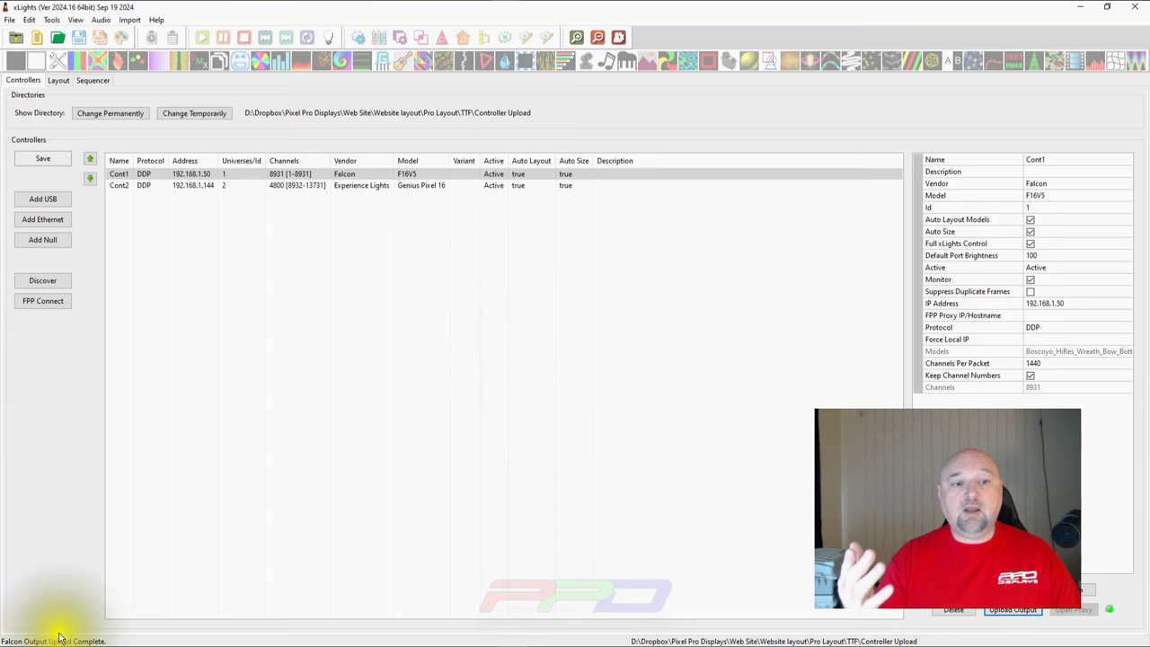
{"action": "left_click", "coordinate": [399, 185]}
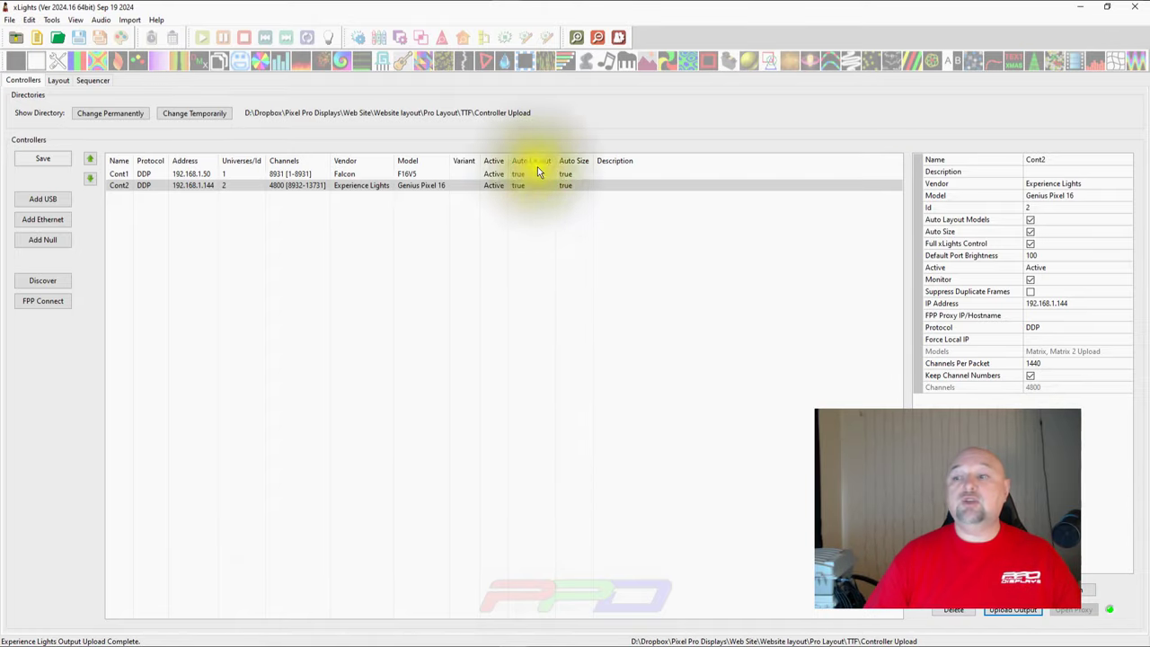
Reload the Falcon F16V5 pixel outputs to confirm ports 9–16 now carry Matrix 1 Upload strings
{"action": "key", "text": "alt+Tab"}
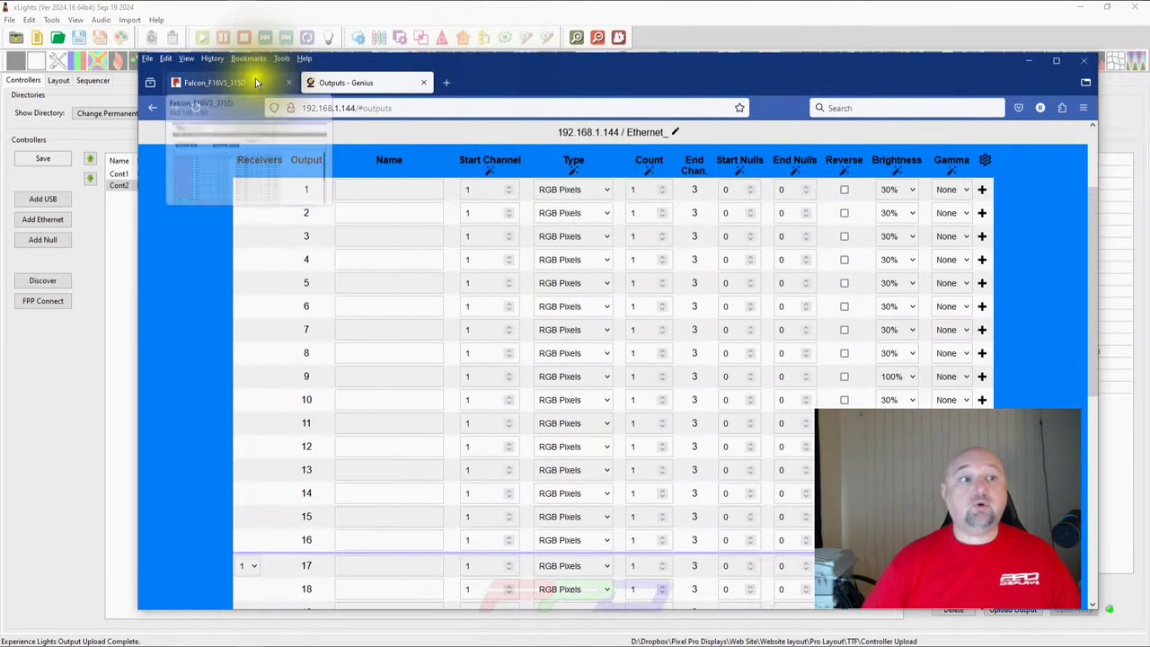
{"action": "left_click", "coordinate": [211, 81]}
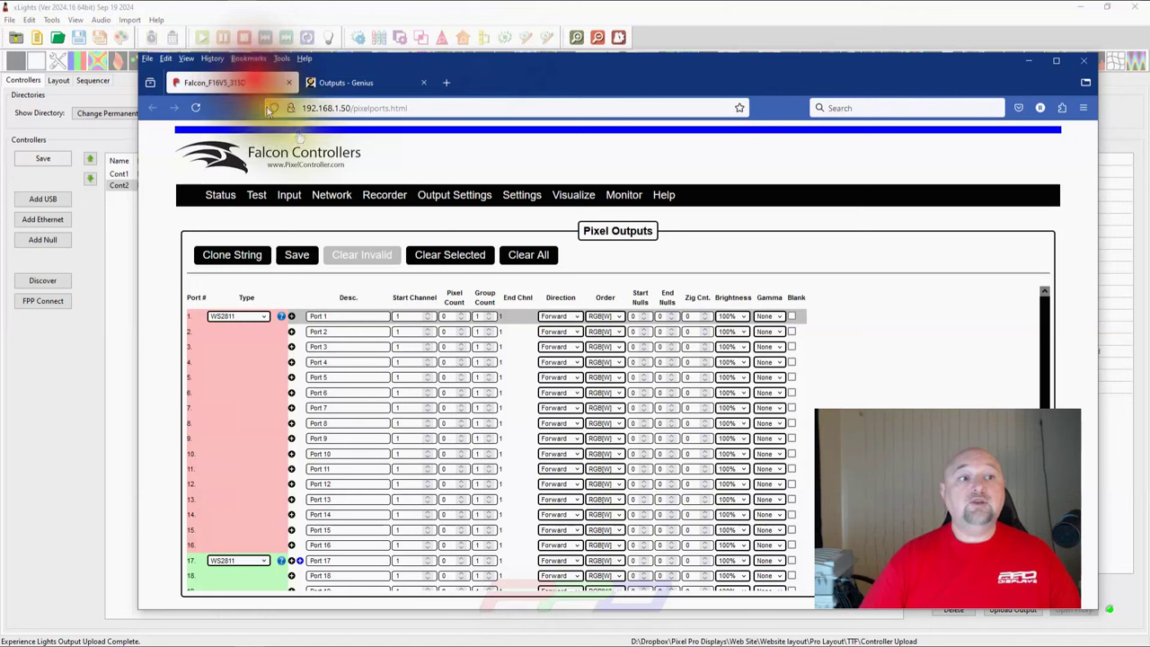
{"action": "left_click", "coordinate": [195, 108]}
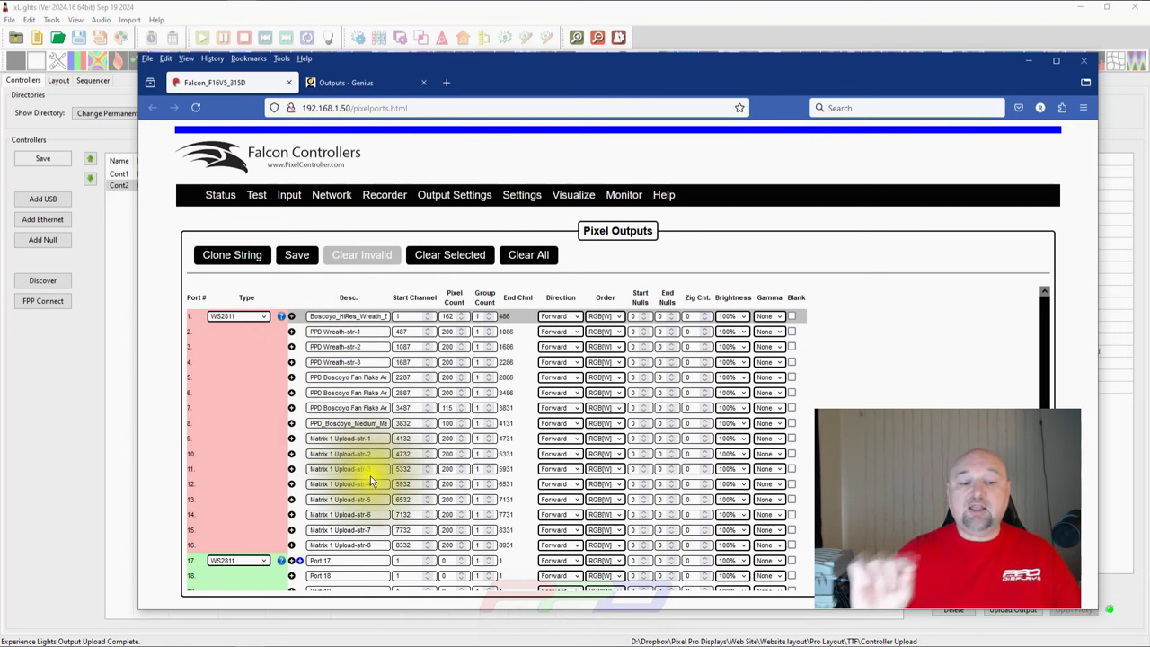
{"action": "left_click", "coordinate": [350, 83]}
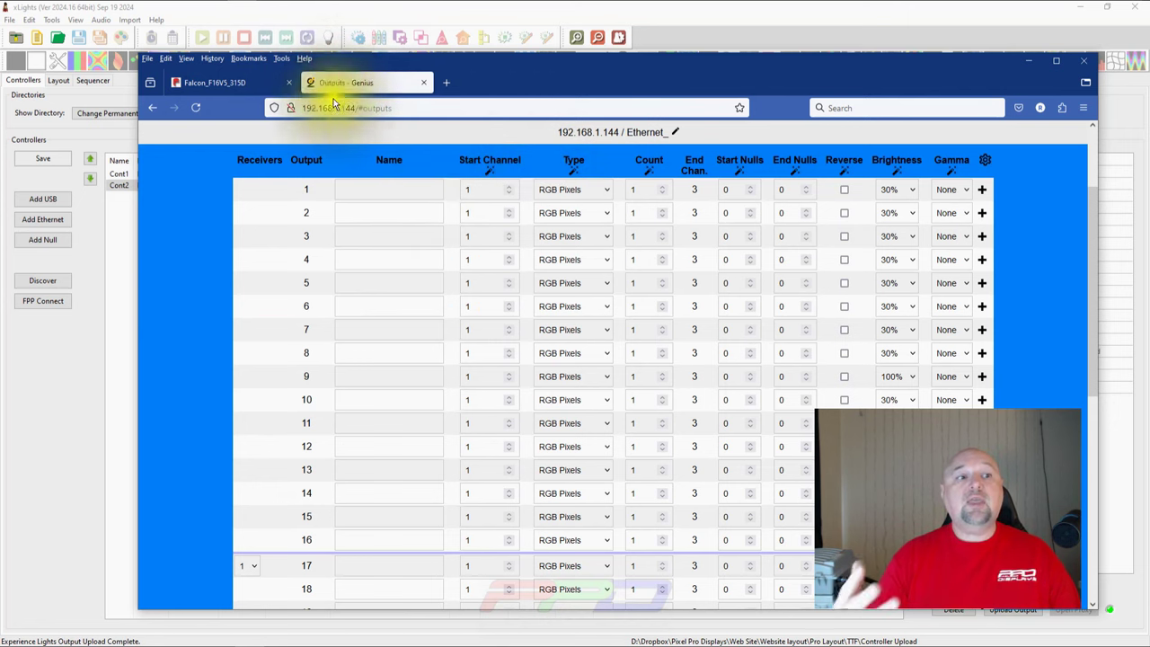
Refresh the Genius outputs, confirm output 1 starts at channel 8932, and move the browser aside
{"action": "left_click", "coordinate": [193, 107]}
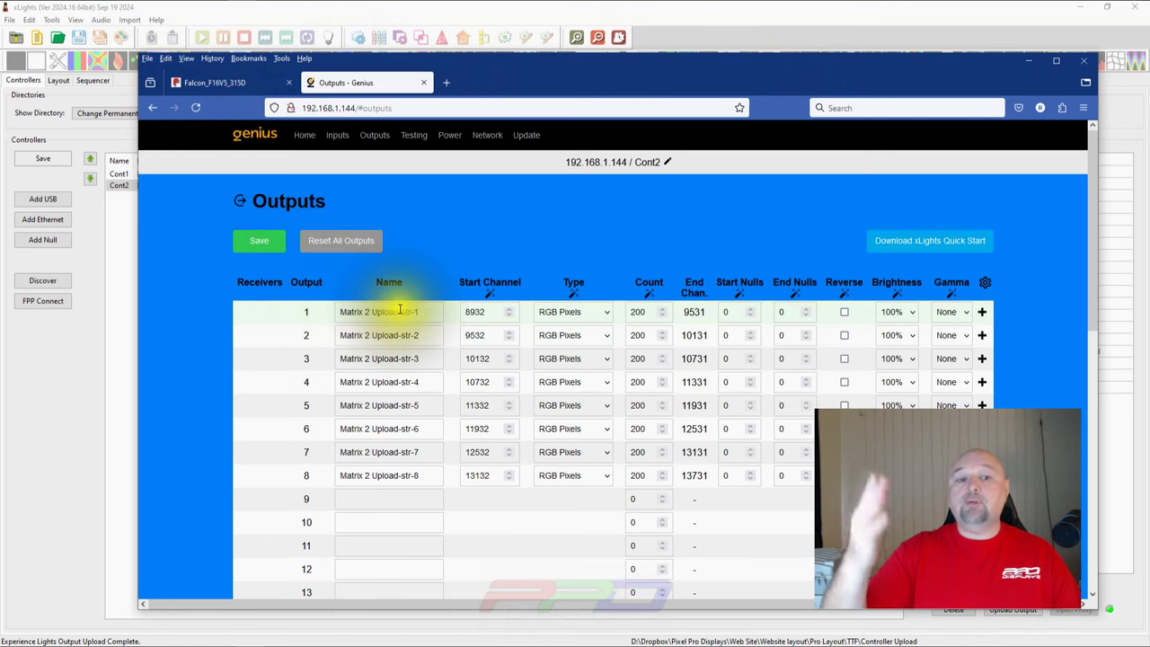
{"action": "left_click", "coordinate": [460, 63]}
{"action": "left_click_drag", "start_coordinate": [460, 60], "coordinate": [498, 52]}
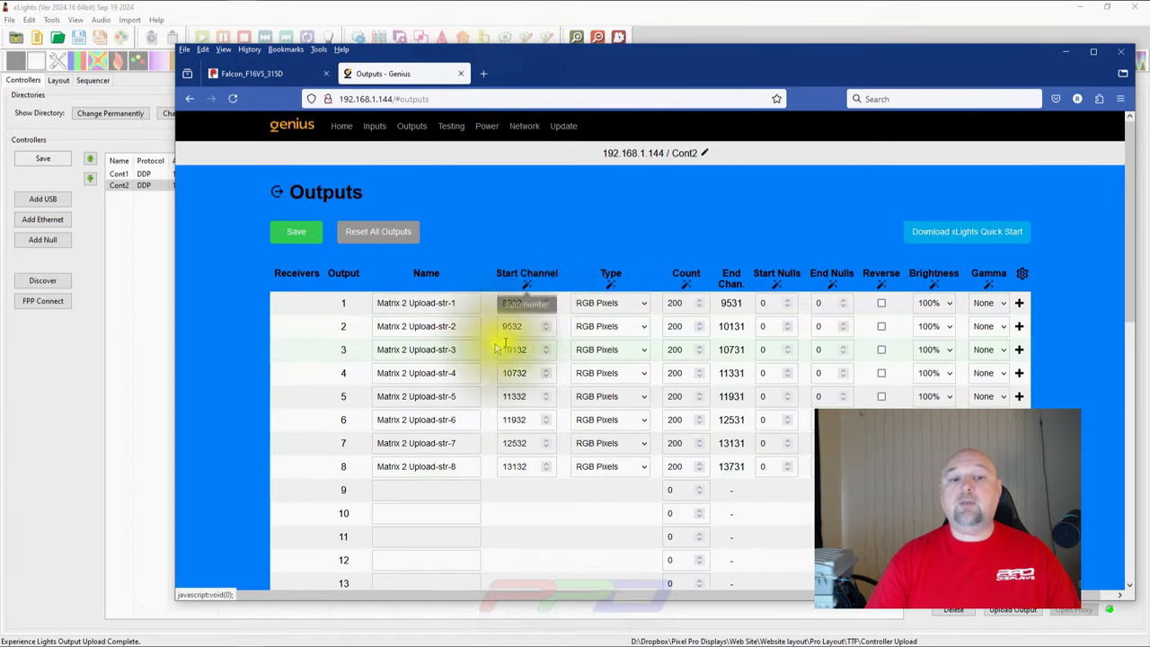
{"action": "left_click", "coordinate": [509, 304]}
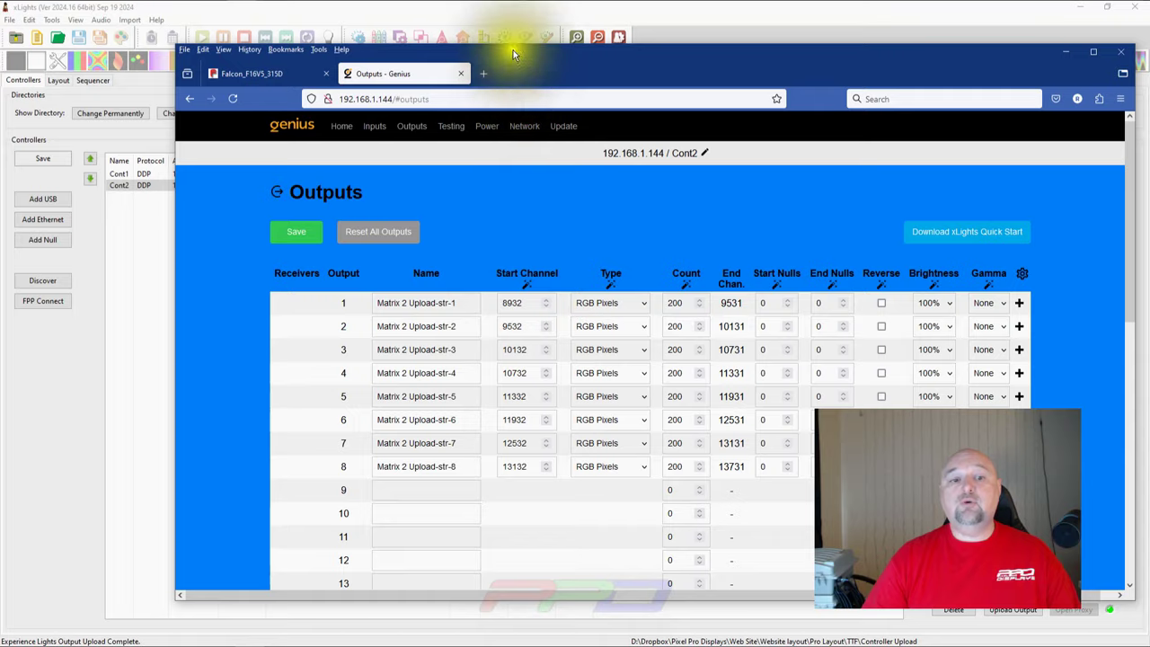
{"action": "left_click_drag", "start_coordinate": [431, 53], "coordinate": [809, 56]}
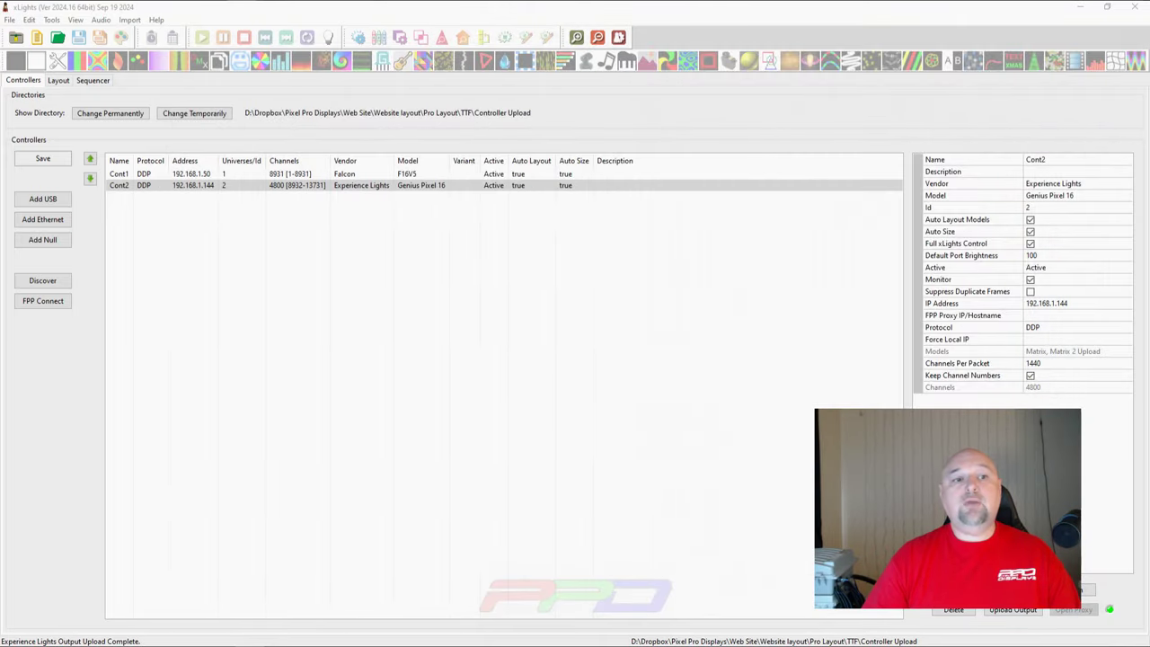
{"action": "left_click", "coordinate": [57, 80]}
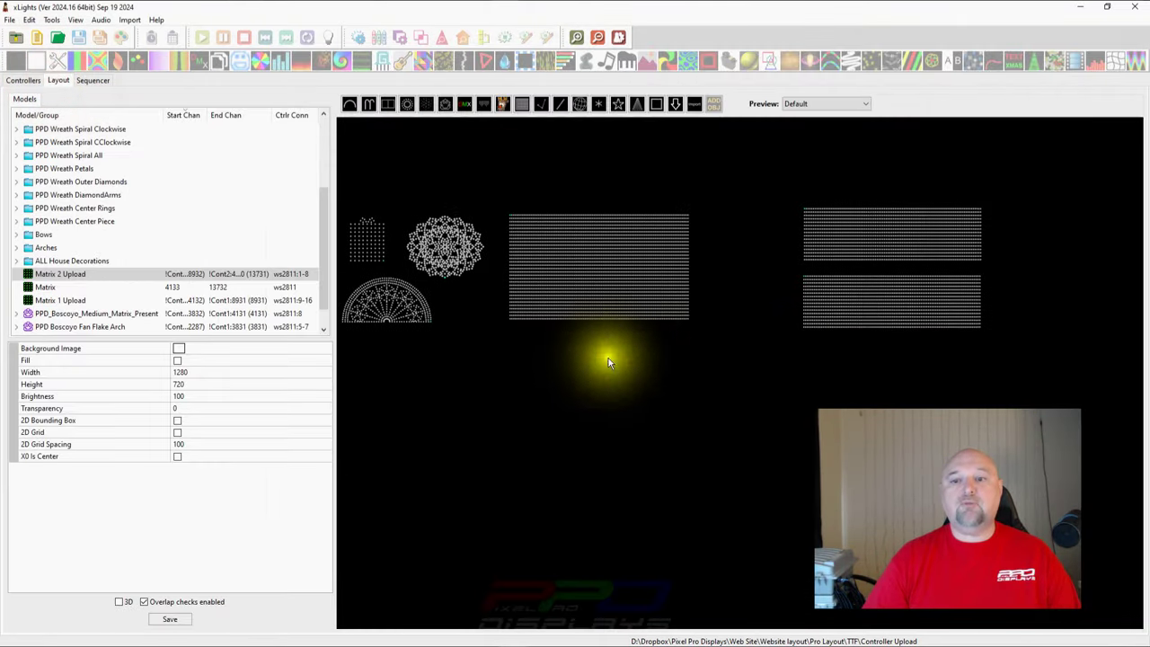
{"action": "left_click", "coordinate": [835, 309]}
{"action": "mouse_move", "coordinate": [192, 282]}
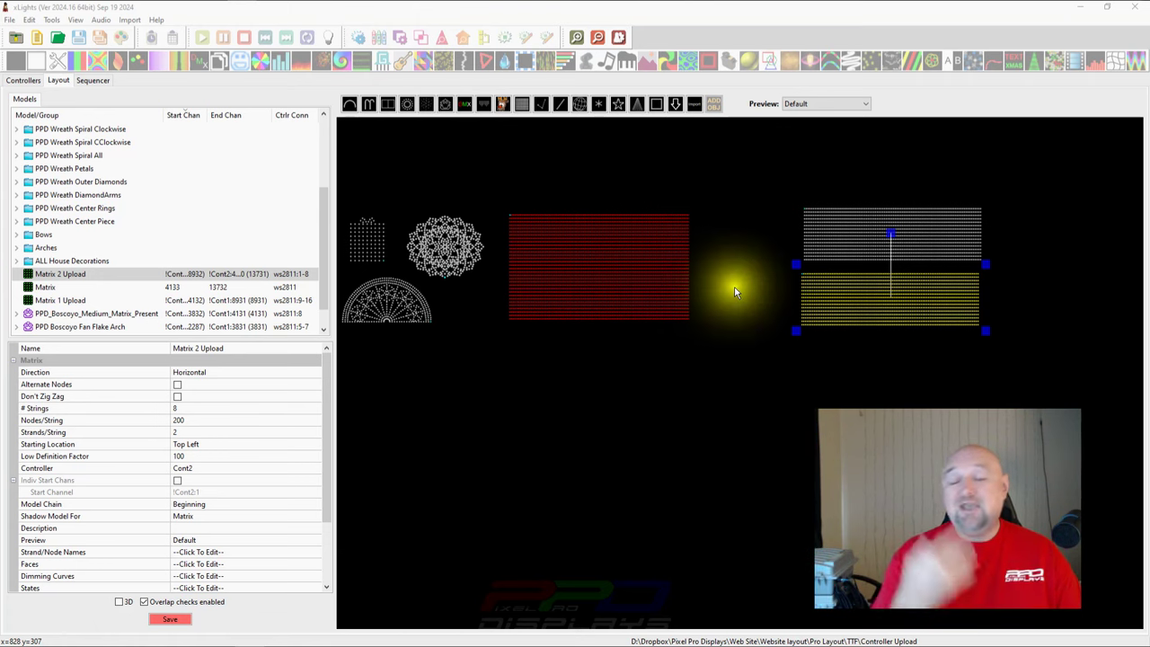
{"action": "left_click", "coordinate": [606, 294]}
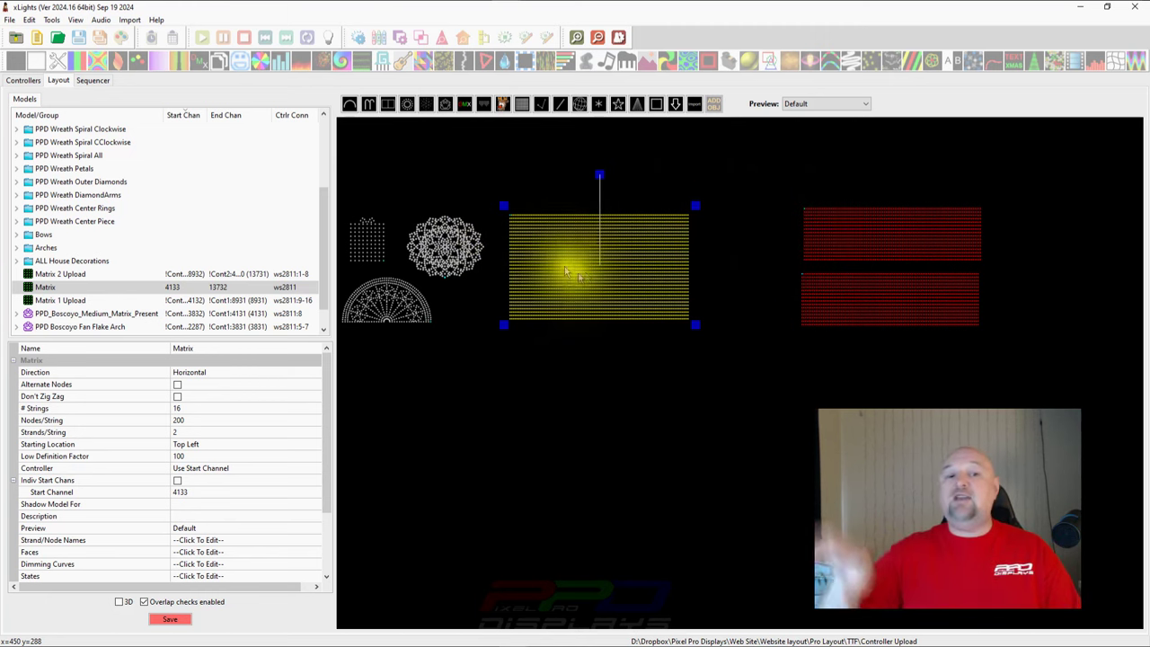
{"action": "left_click", "coordinate": [23, 81]}
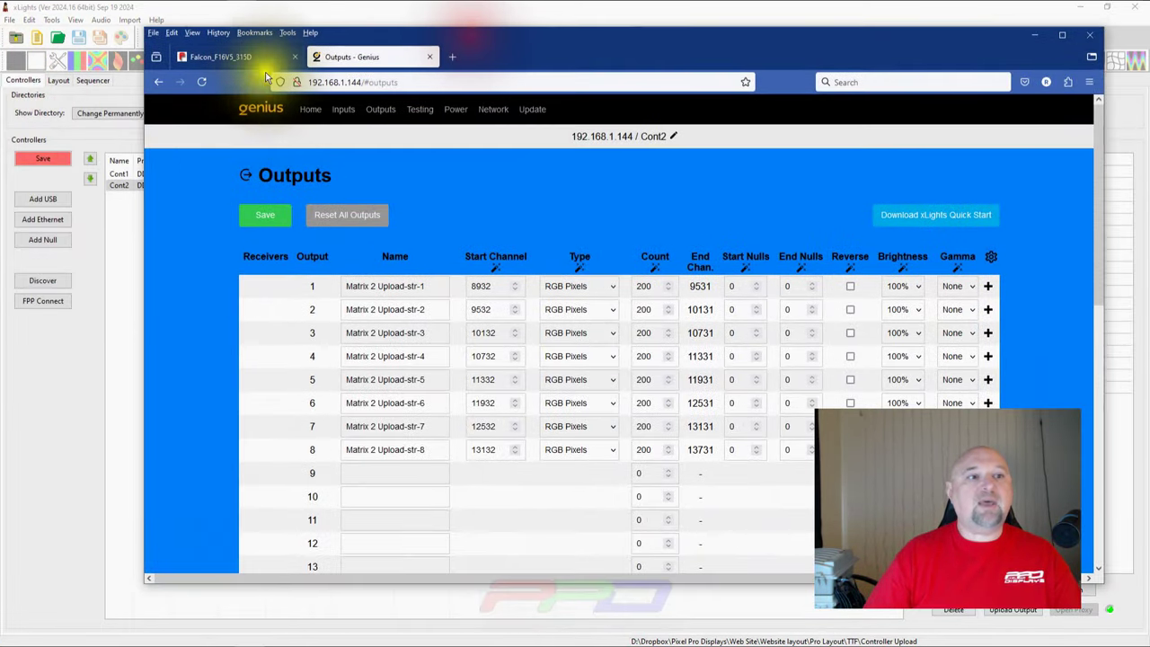
Look over the Falcon pixel outputs page again, scrolling down and back up
{"action": "left_click", "coordinate": [256, 57]}
{"action": "scroll", "coordinate": [396, 409], "scroll_direction": "down", "scroll_amount": 3}
{"action": "scroll", "coordinate": [372, 391], "scroll_direction": "up", "scroll_amount": 3}
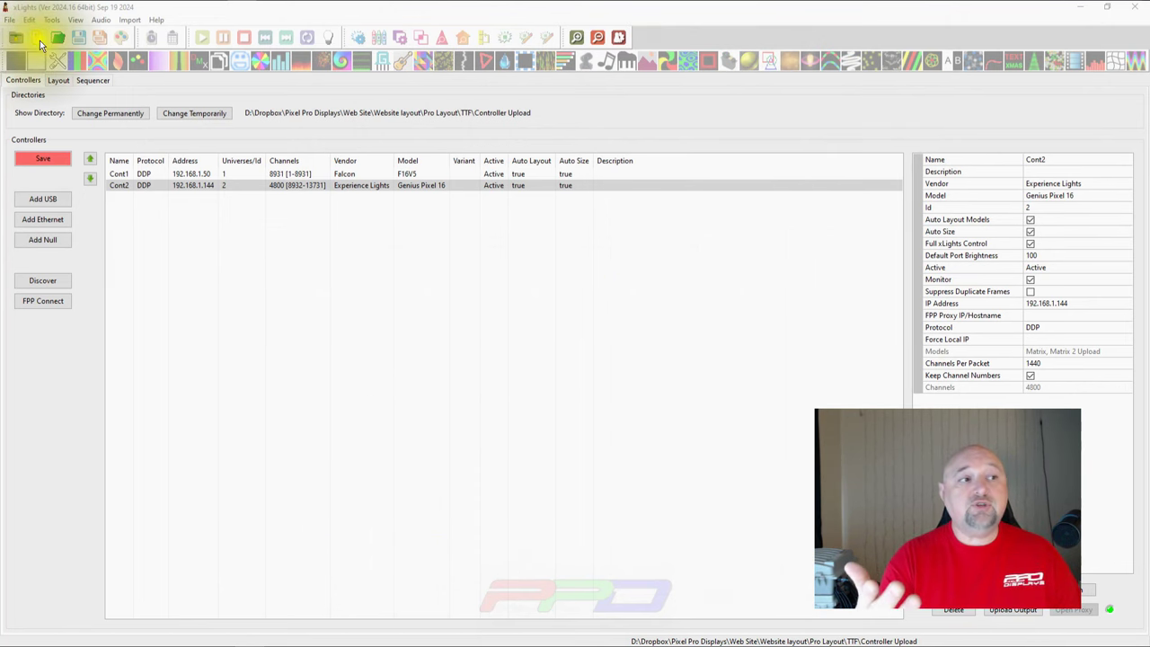
Create a new Animation sequence and open its timeline
{"action": "left_click", "coordinate": [41, 41]}
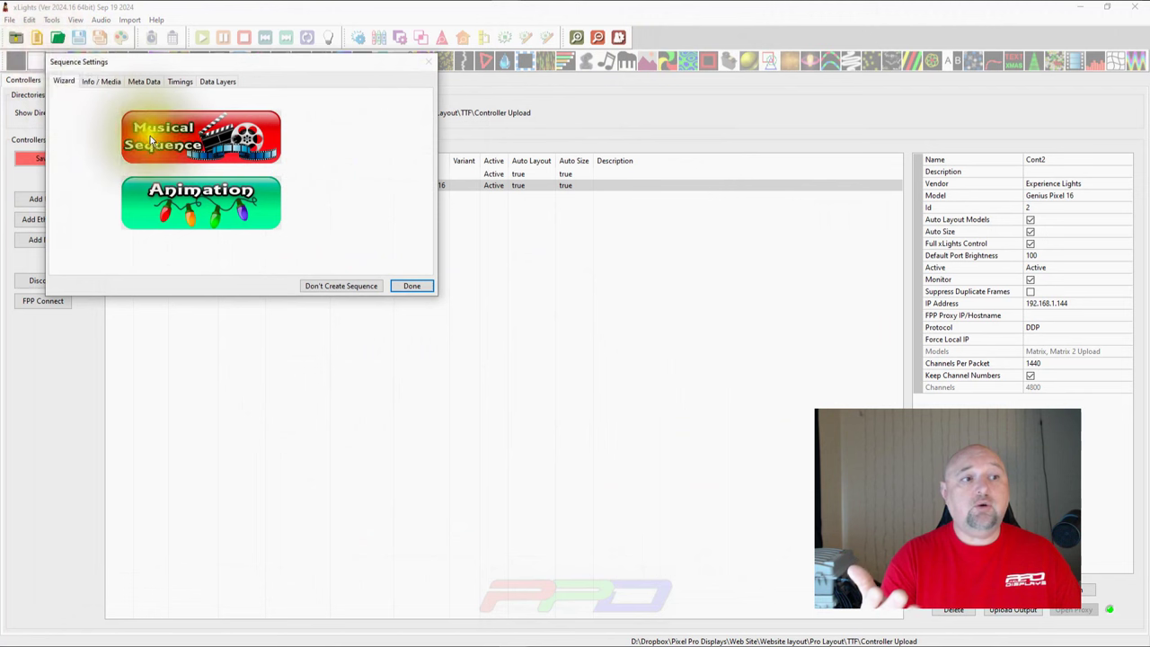
{"action": "left_click", "coordinate": [179, 202]}
{"action": "left_click", "coordinate": [406, 310]}
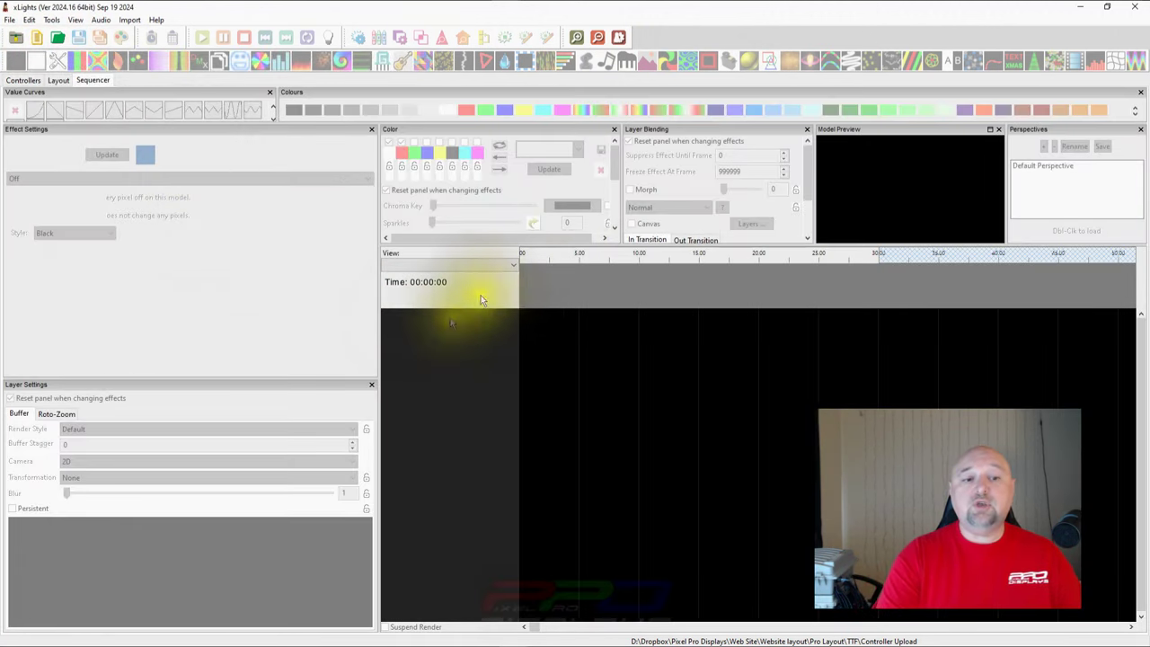
Add a Butterfly effect on the Matrix row from the start to 5.6 s and view it in House Preview
{"action": "left_click", "coordinate": [586, 282]}
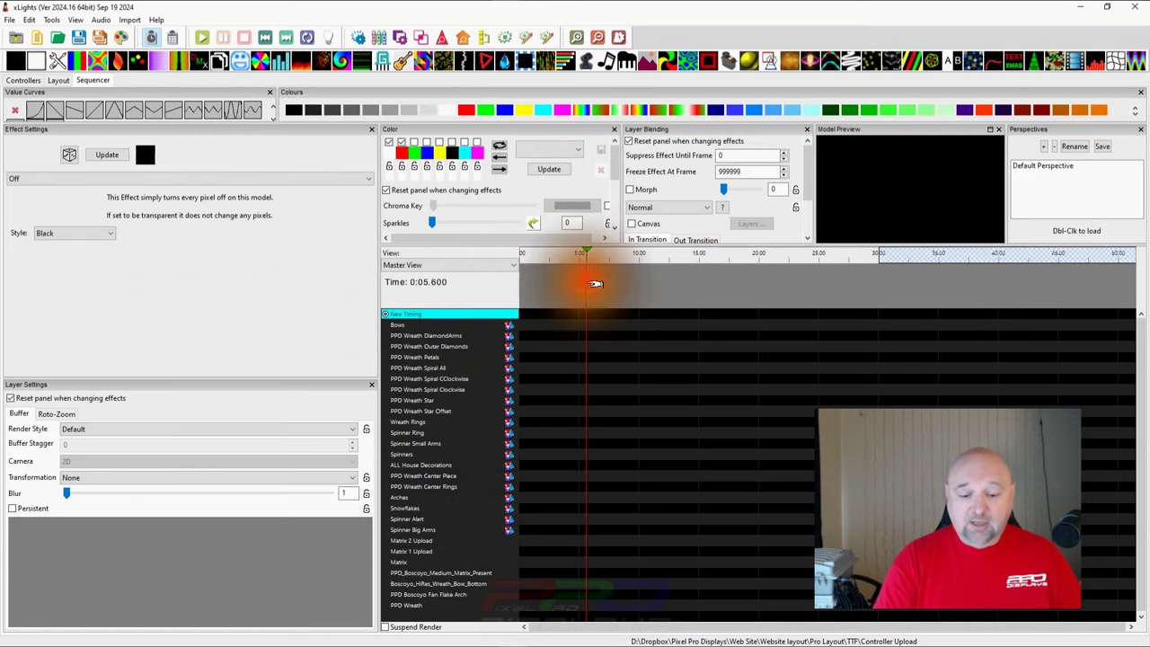
{"action": "left_click", "coordinate": [563, 364]}
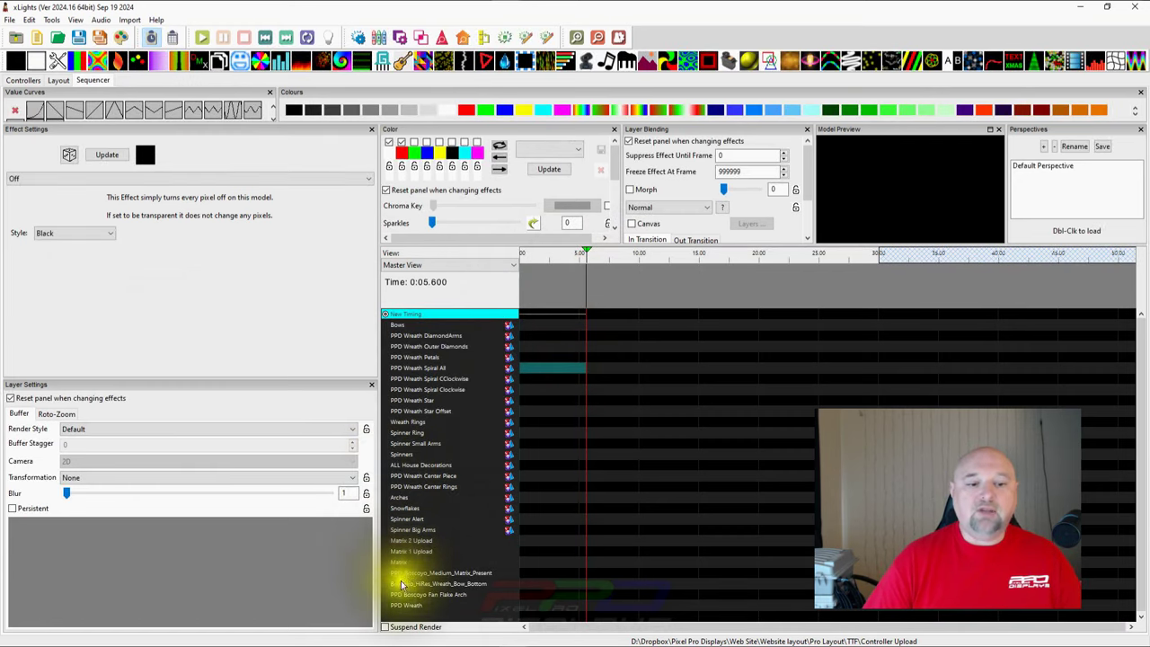
{"action": "left_click", "coordinate": [555, 560]}
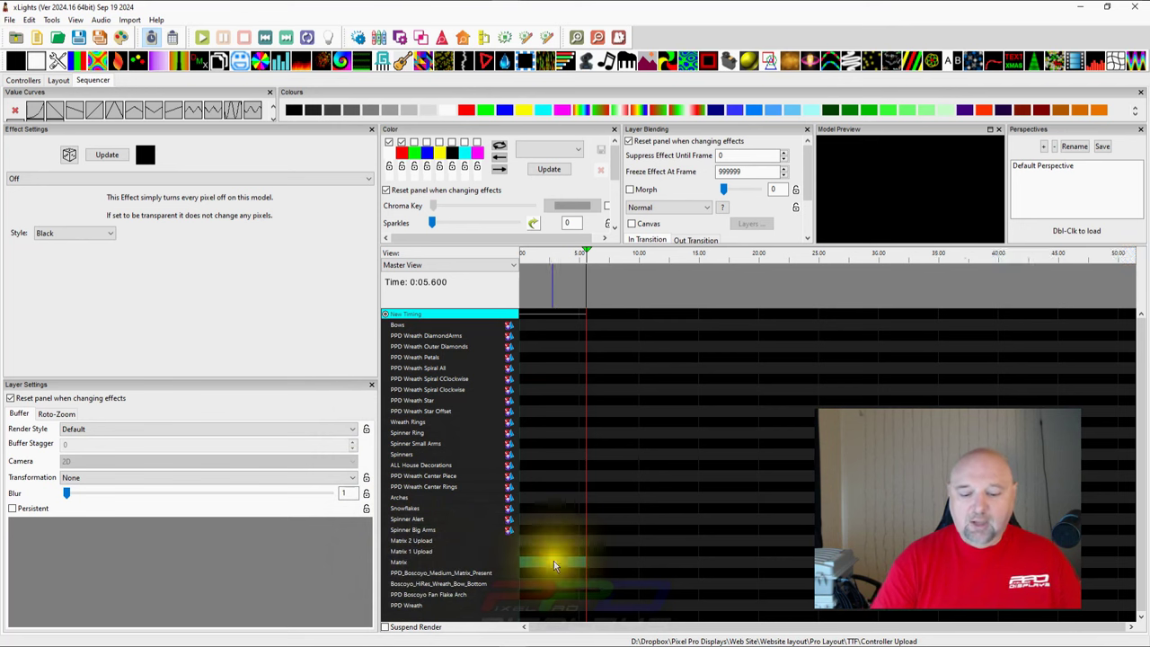
{"action": "key", "text": "ctrl+v"}
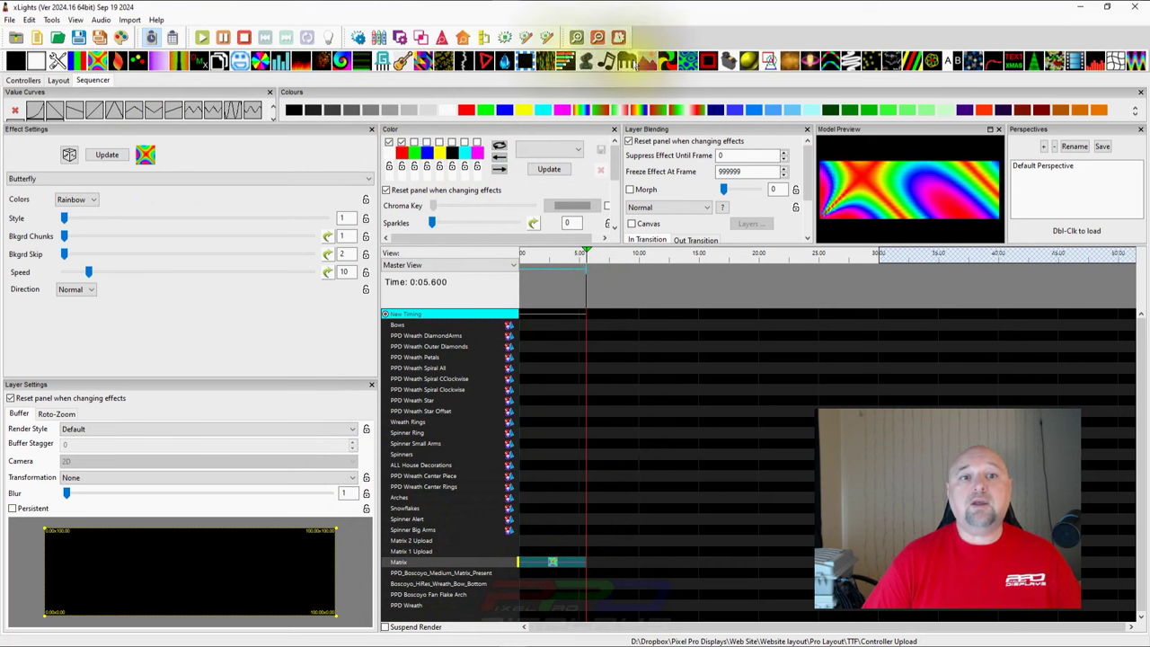
{"action": "left_click", "coordinate": [468, 39]}
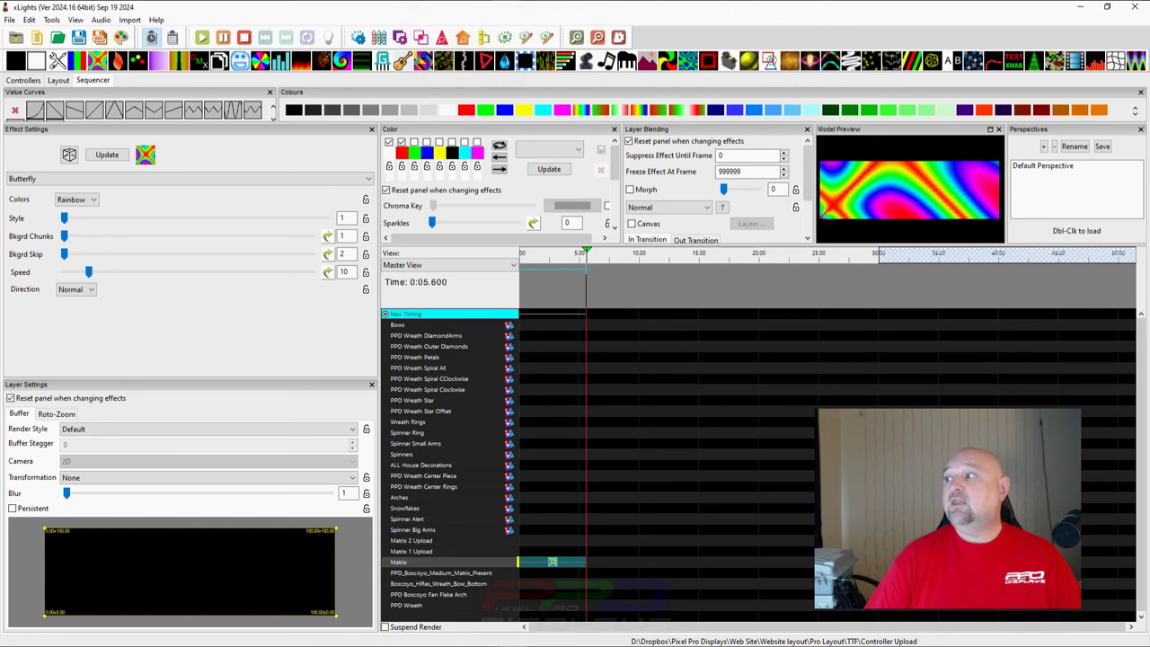
{"action": "left_click", "coordinate": [310, 43]}
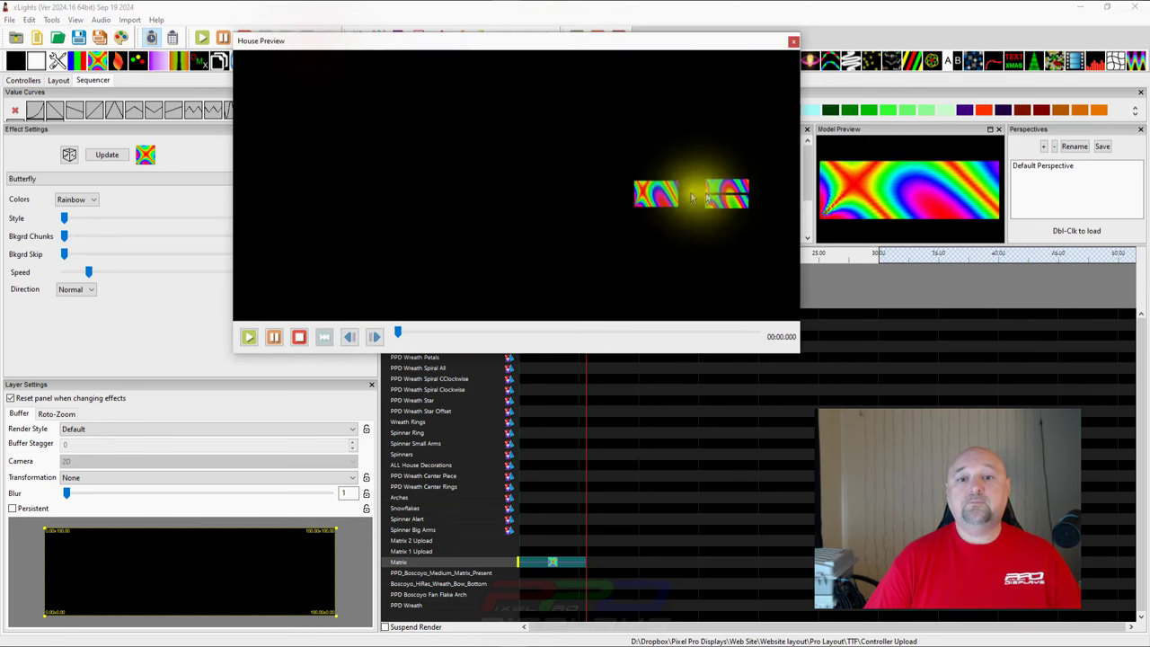
{"action": "scroll", "coordinate": [467, 193], "scroll_direction": "up", "scroll_amount": 5}
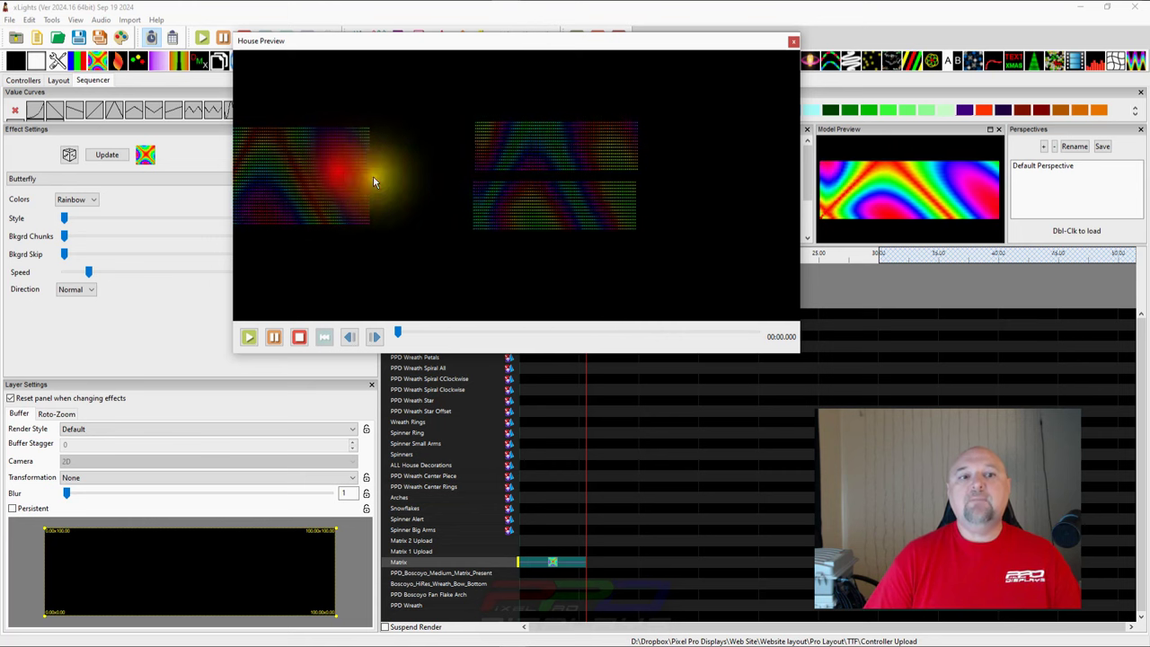
{"action": "scroll", "coordinate": [521, 162], "scroll_direction": "down", "scroll_amount": 3}
{"action": "scroll", "coordinate": [566, 154], "scroll_direction": "up", "scroll_amount": 3}
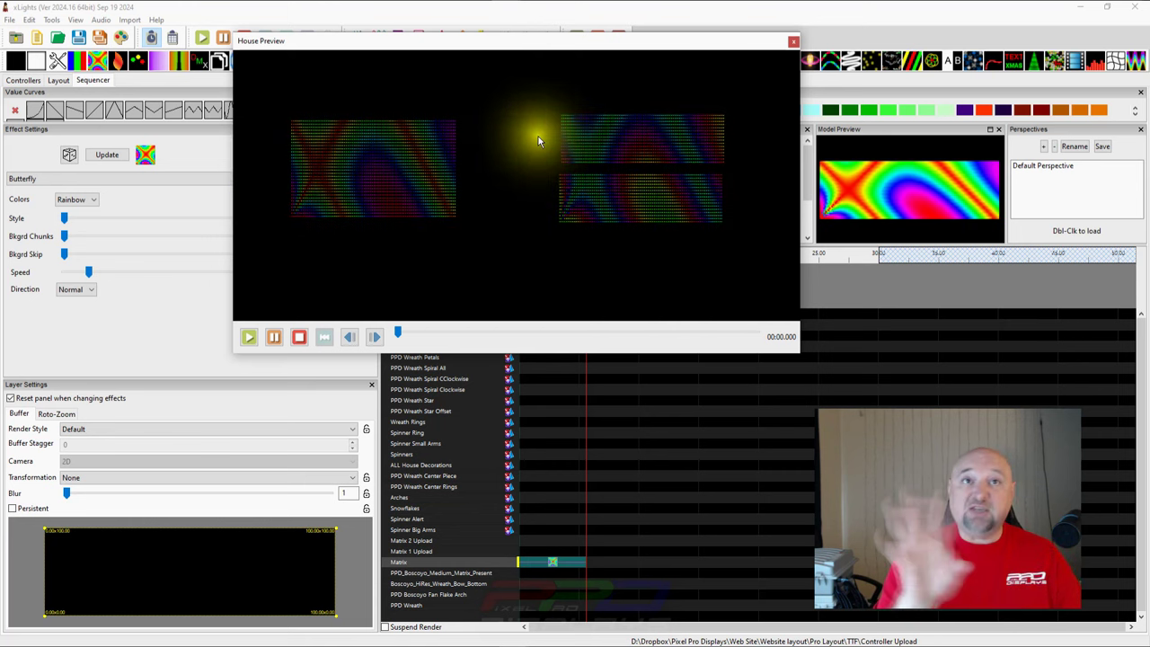